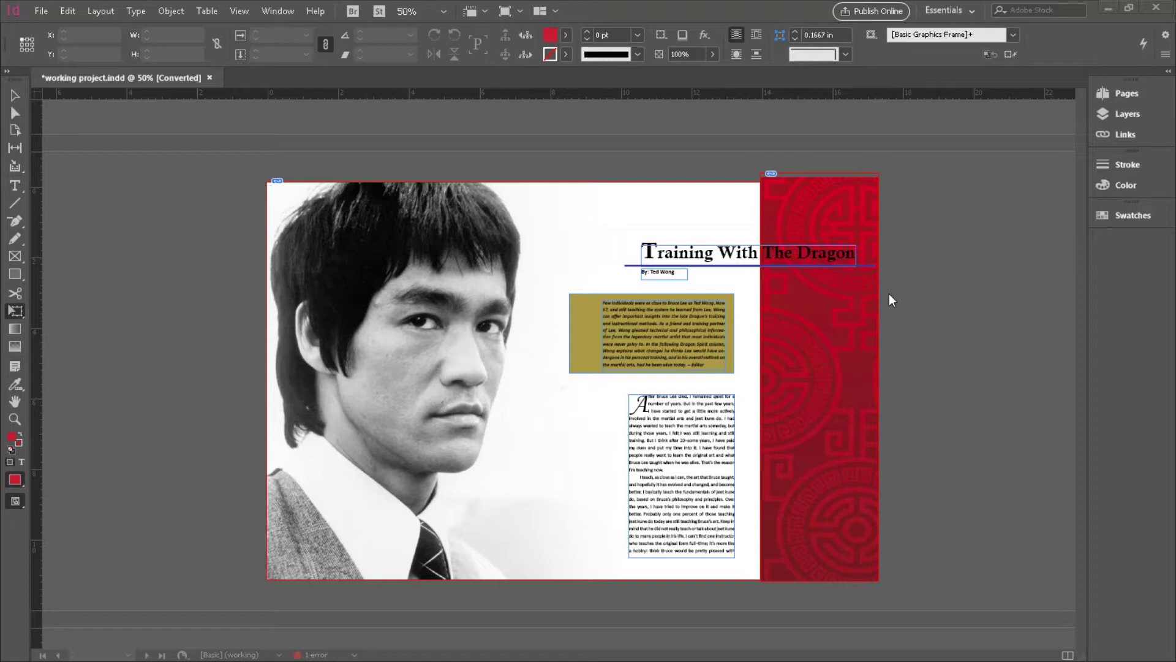
- Open the Pages panel from the right-hand dock to show masters and page thumbnails
left_click(1127, 93)
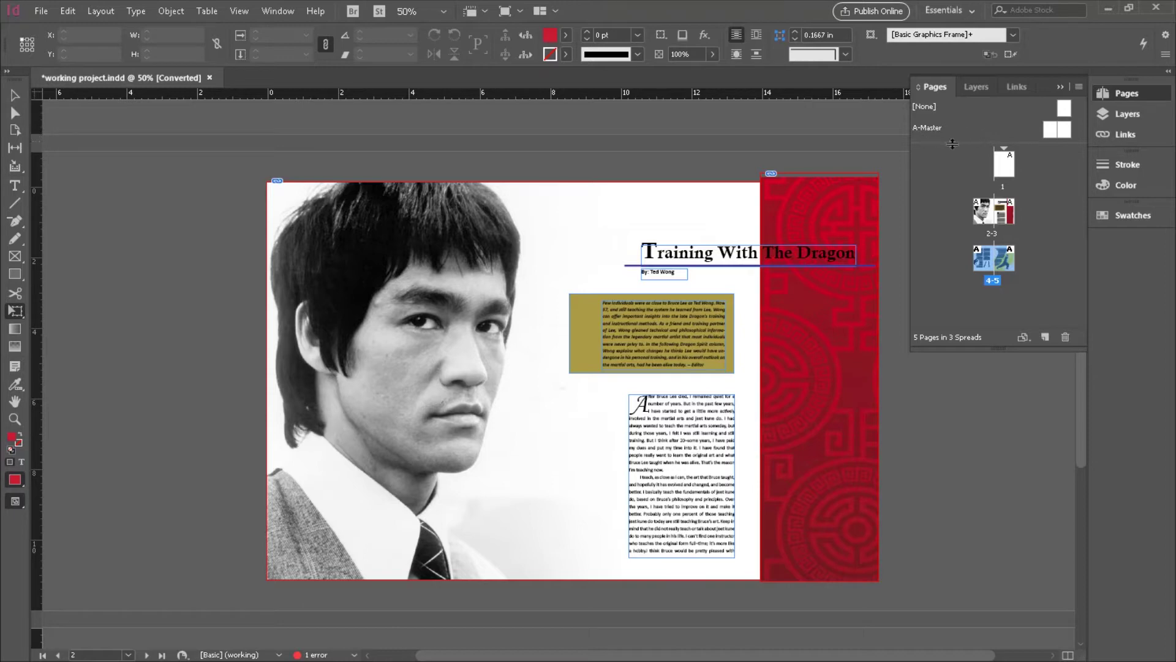
- Drag the Pages panel divider down slightly to enlarge the masters section
left_click_drag(953, 143, 950, 162)
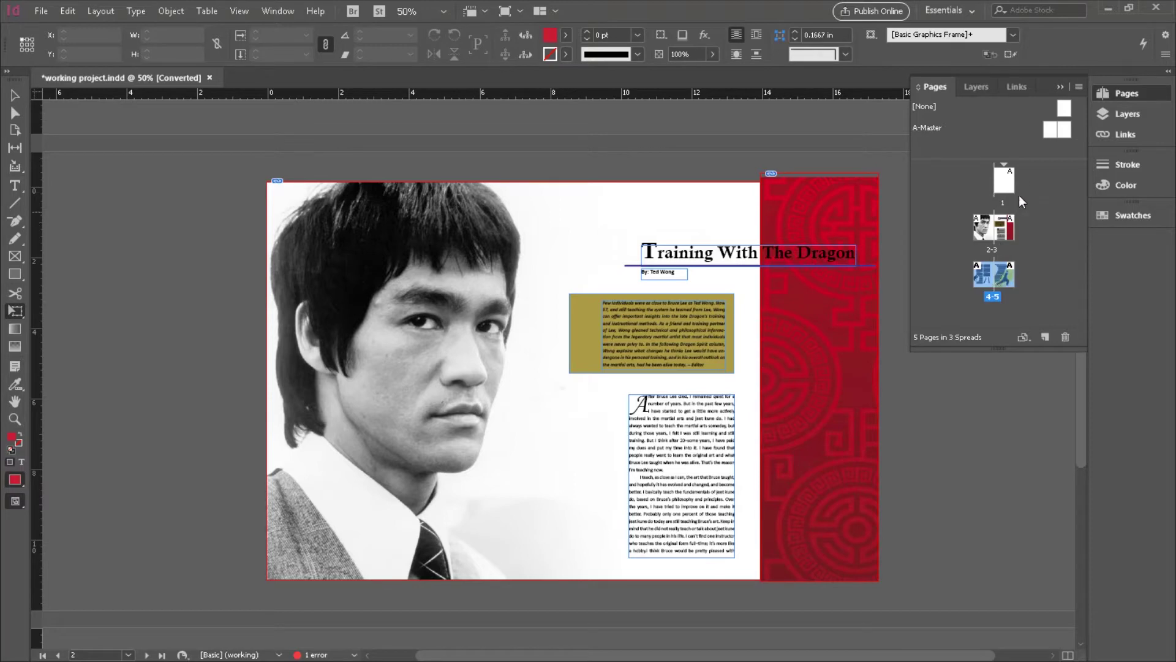
- Open A-Master for editing and add a new blank B-Master spread
double_click(1048, 129)
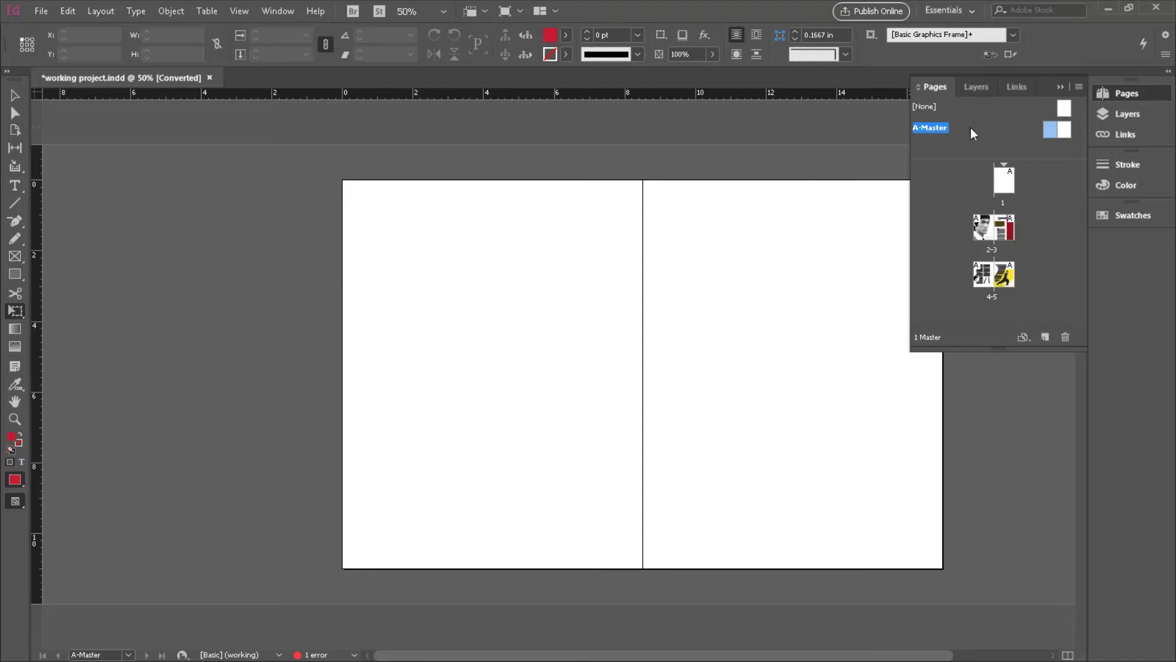
left_click(1046, 339)
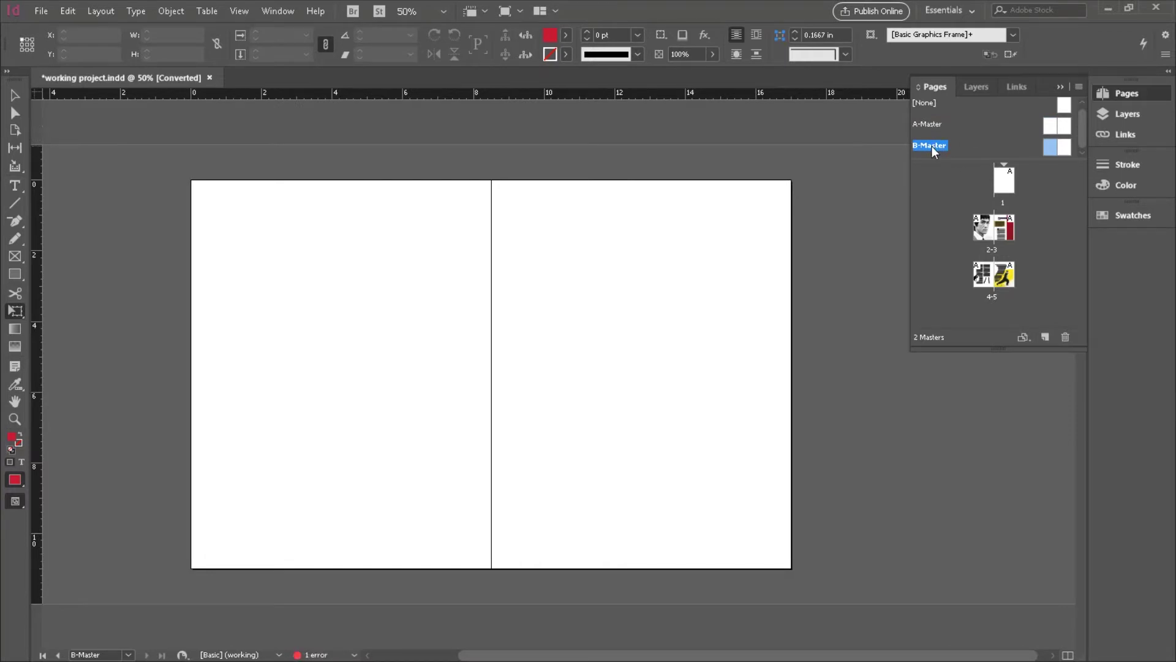
right_click(1015, 147)
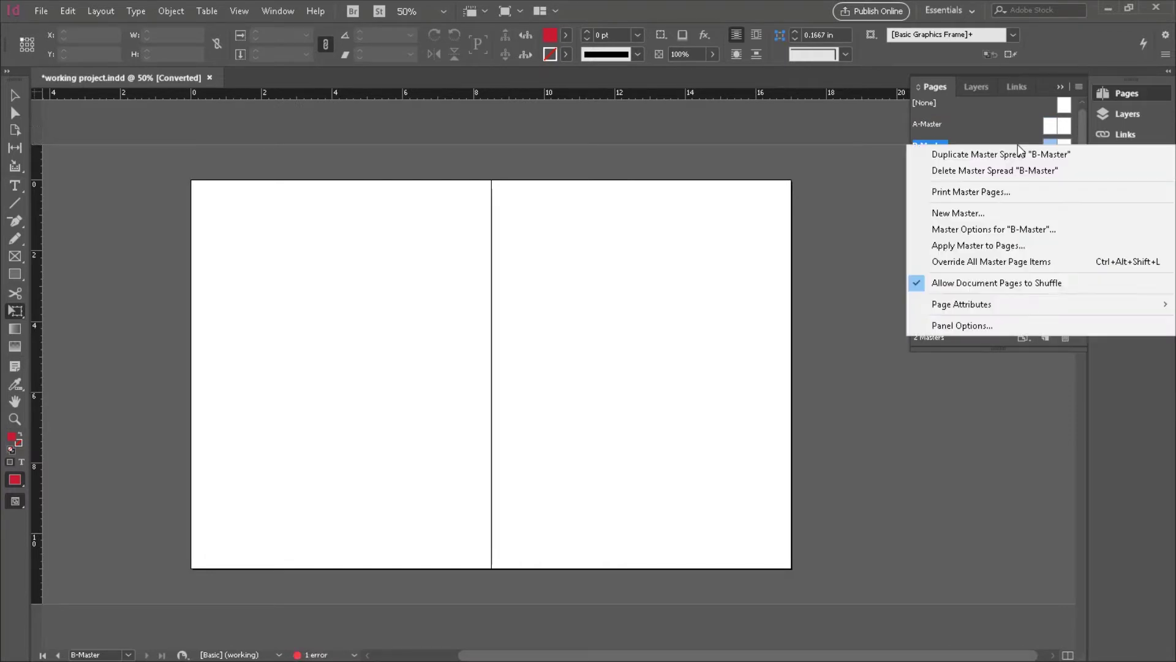
left_click(959, 213)
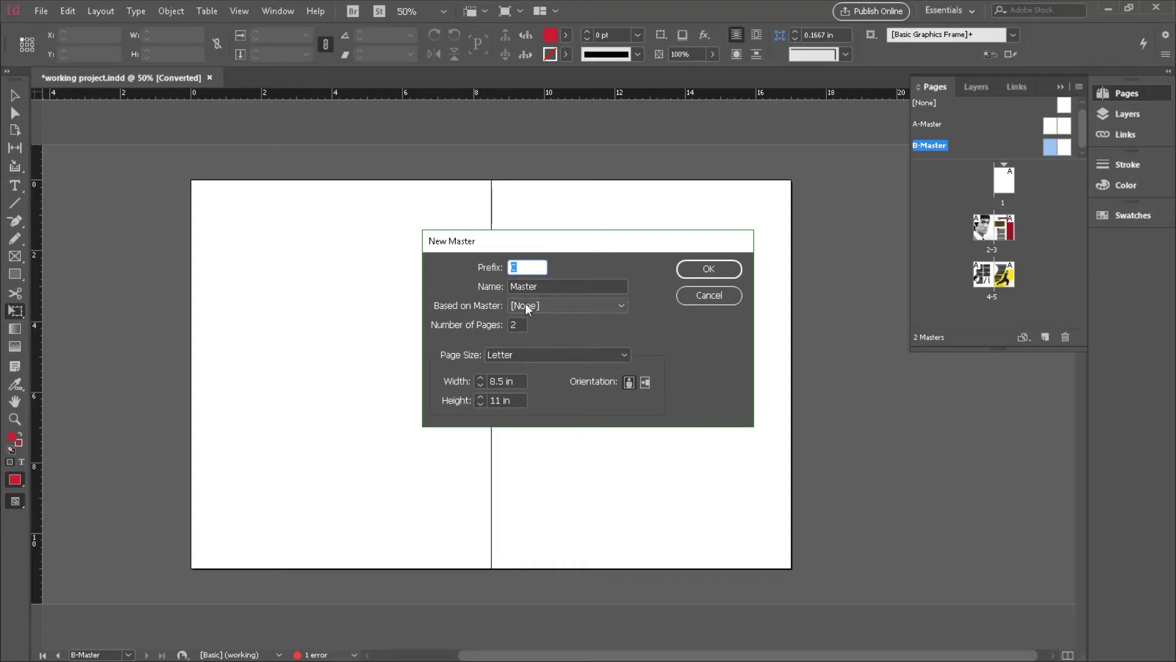
key("Tab")
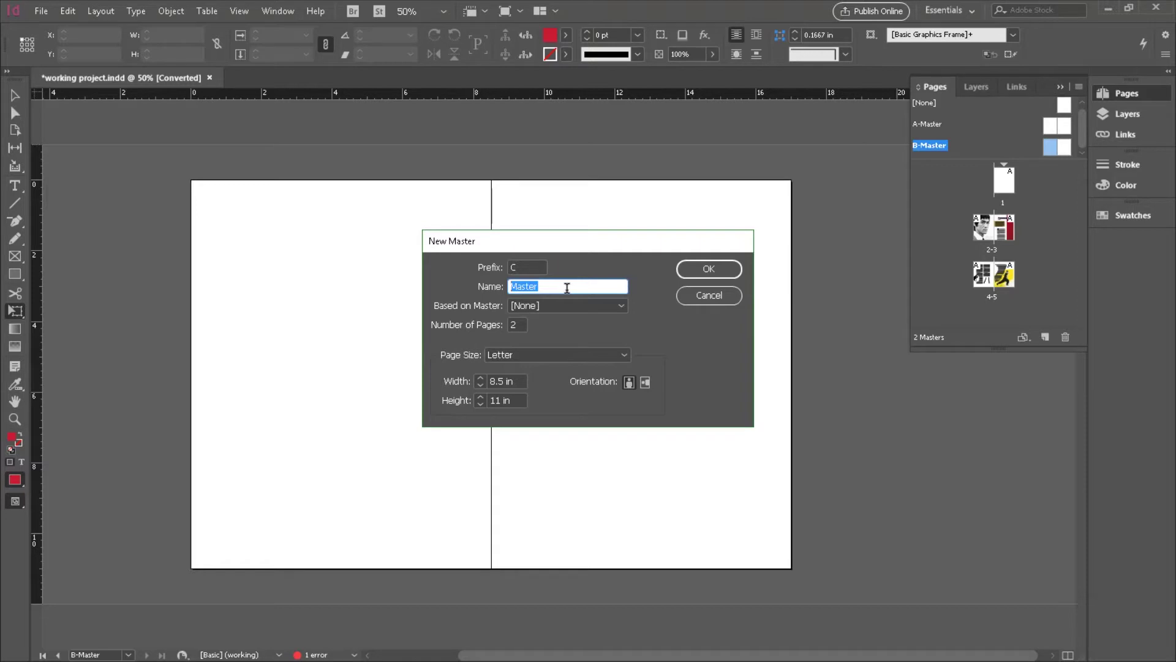
left_click(518, 324)
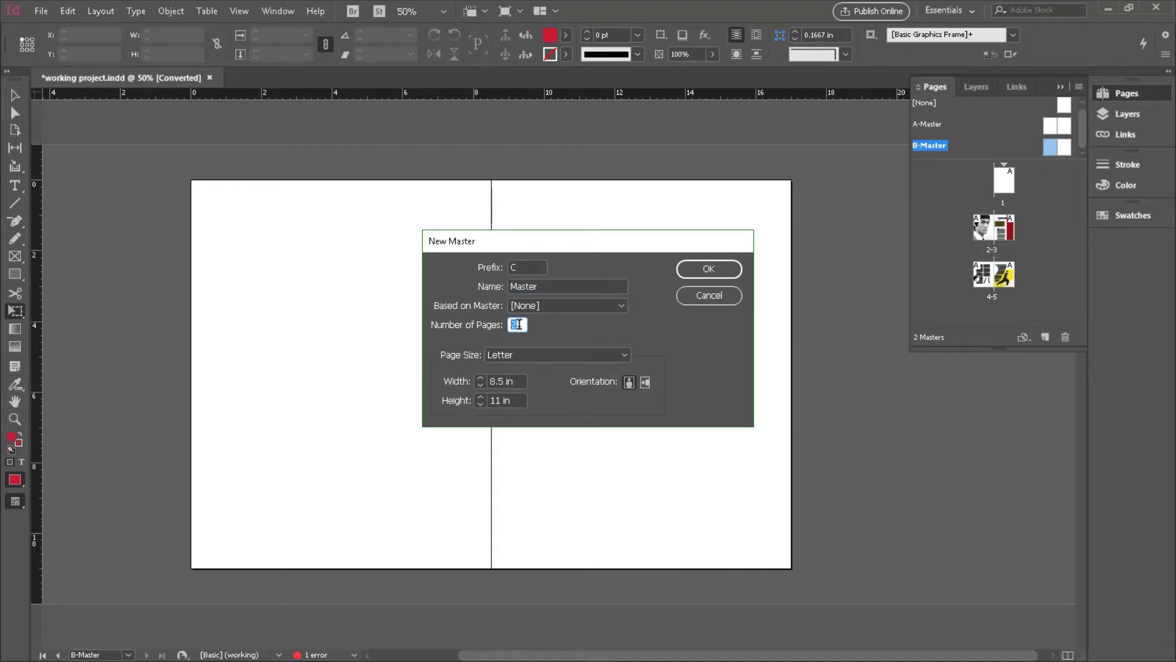
- Cancel the pending new master, enlarge the masters list, and show spread 2-3
left_click(697, 297)
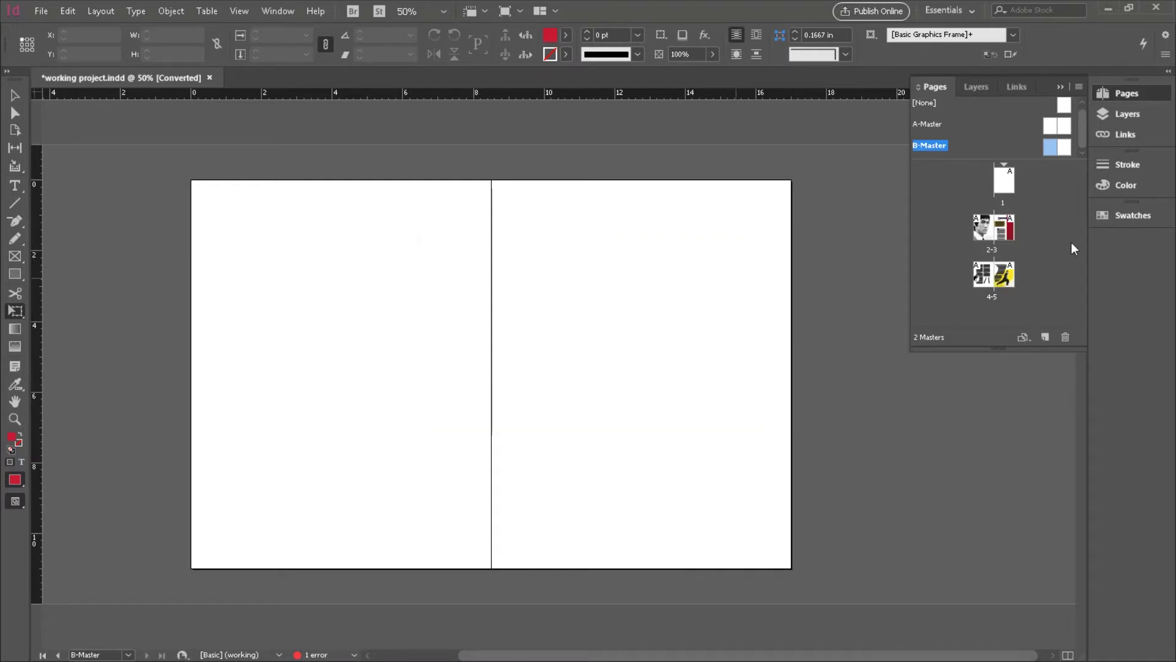
left_click_drag(1027, 152, 932, 123)
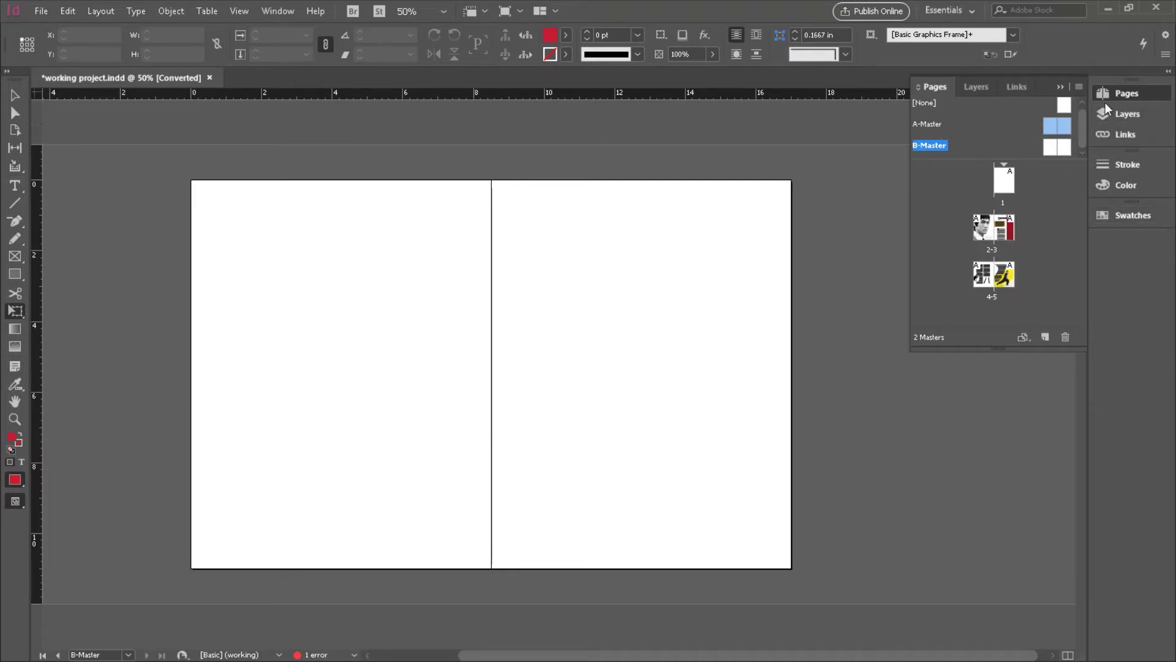
left_click(1137, 93)
left_click(1135, 92)
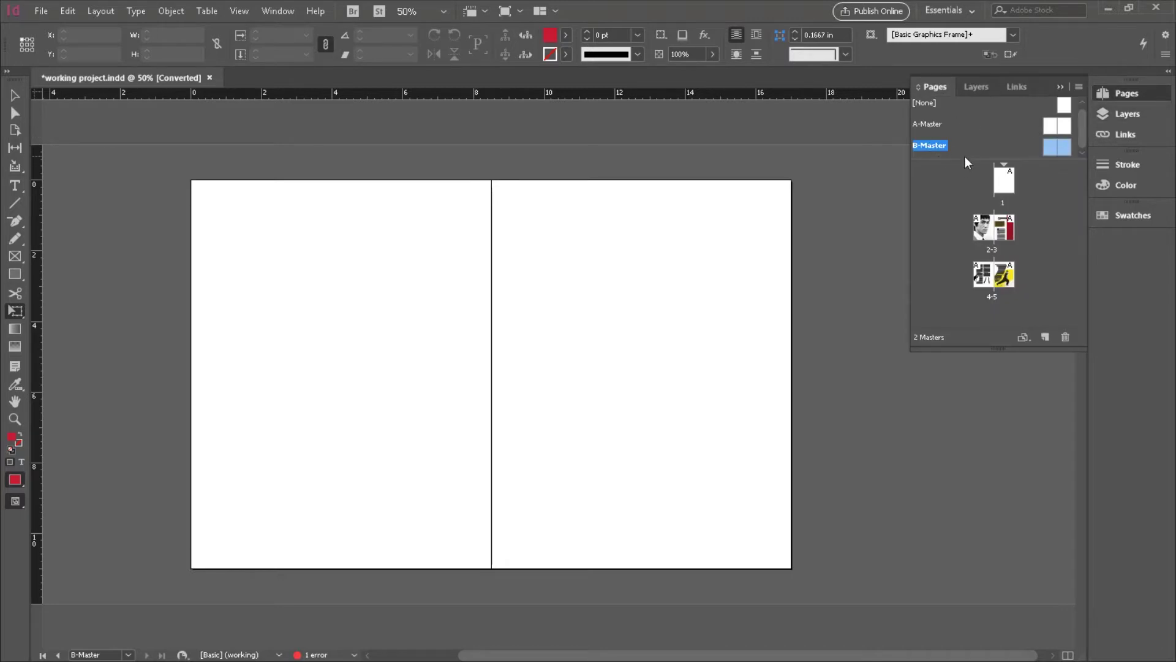
left_click_drag(967, 160, 966, 167)
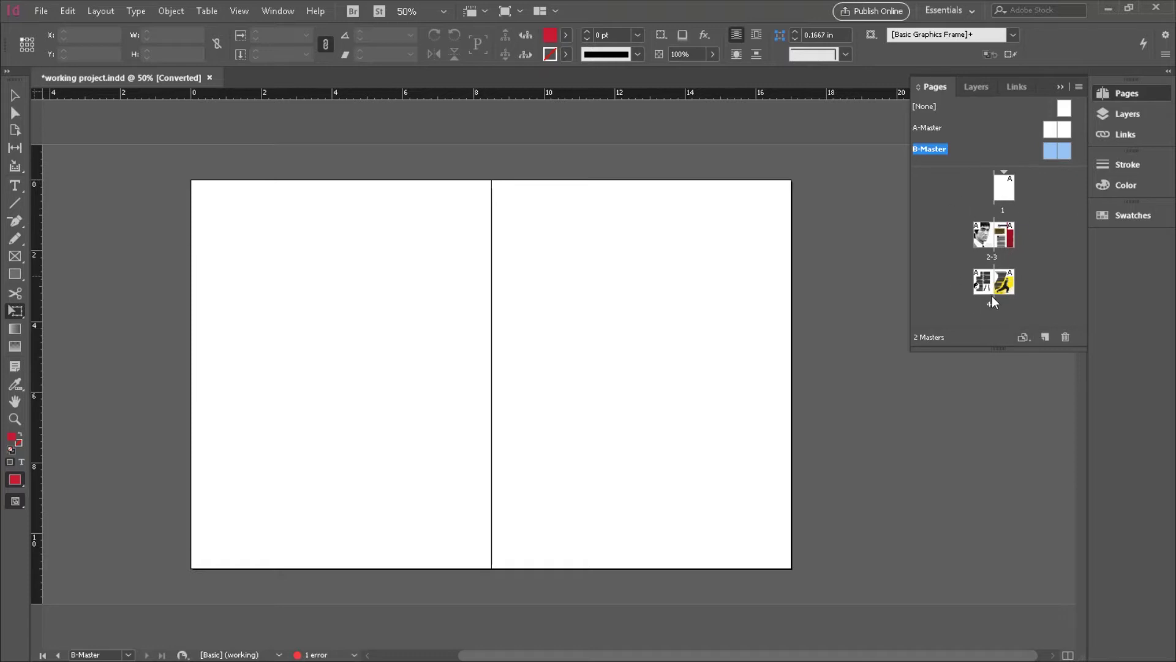
double_click(983, 238)
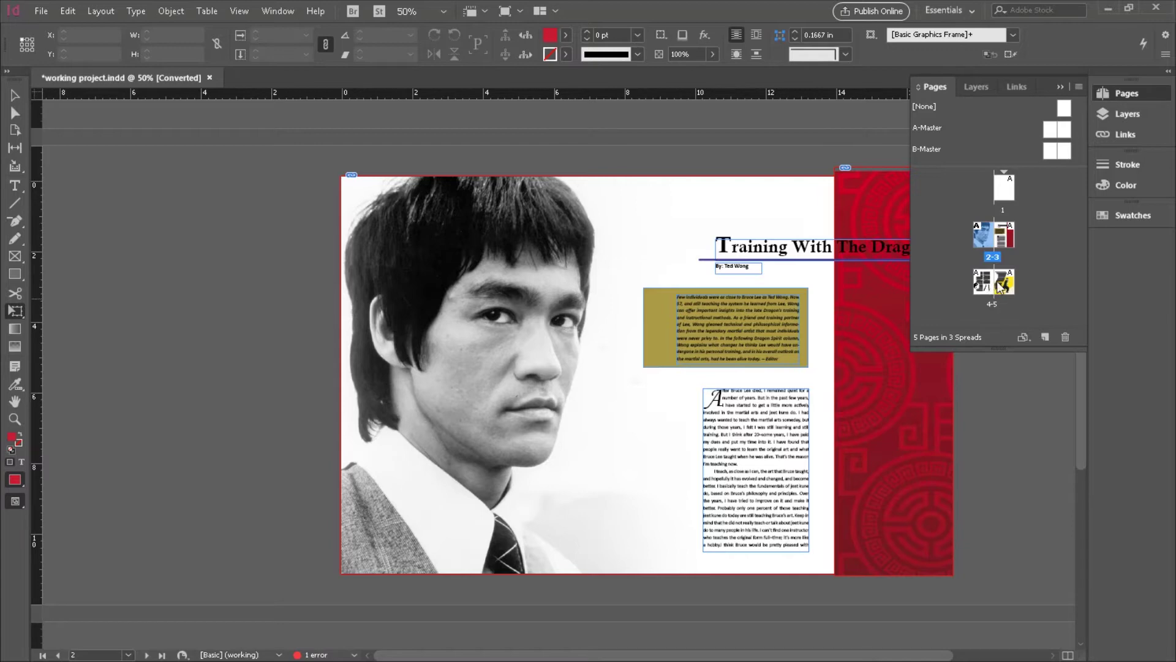
left_click_drag(1001, 287, 1001, 290)
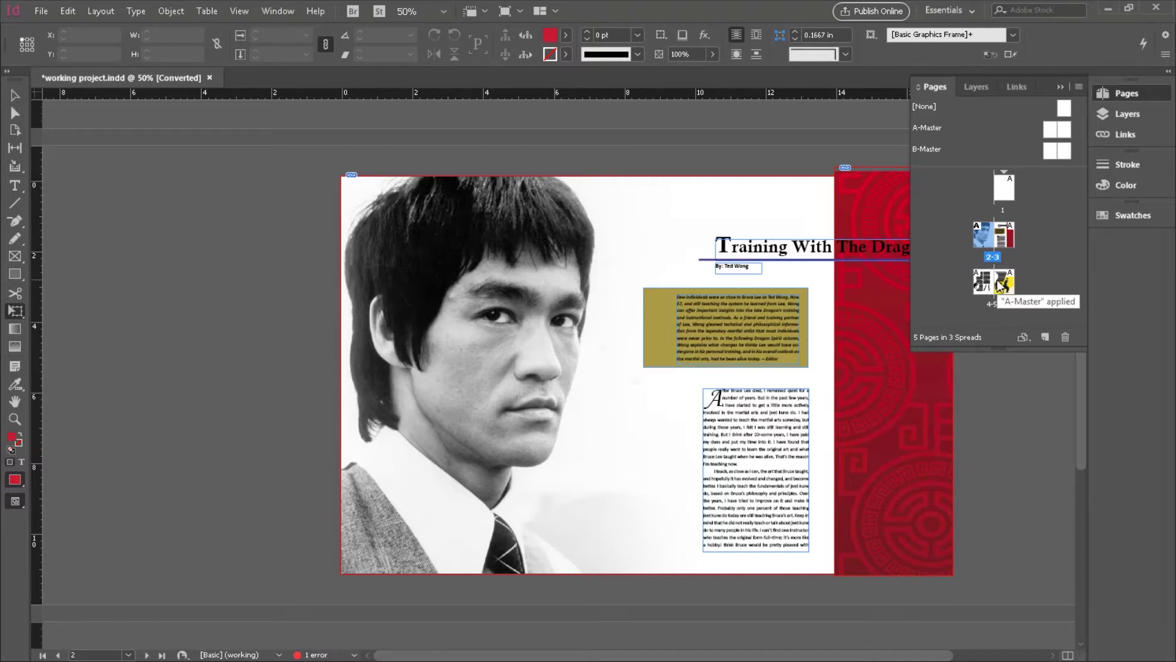
- Select B-Master and add a new blank C-Master spread
left_click(941, 149)
right_click(965, 149)
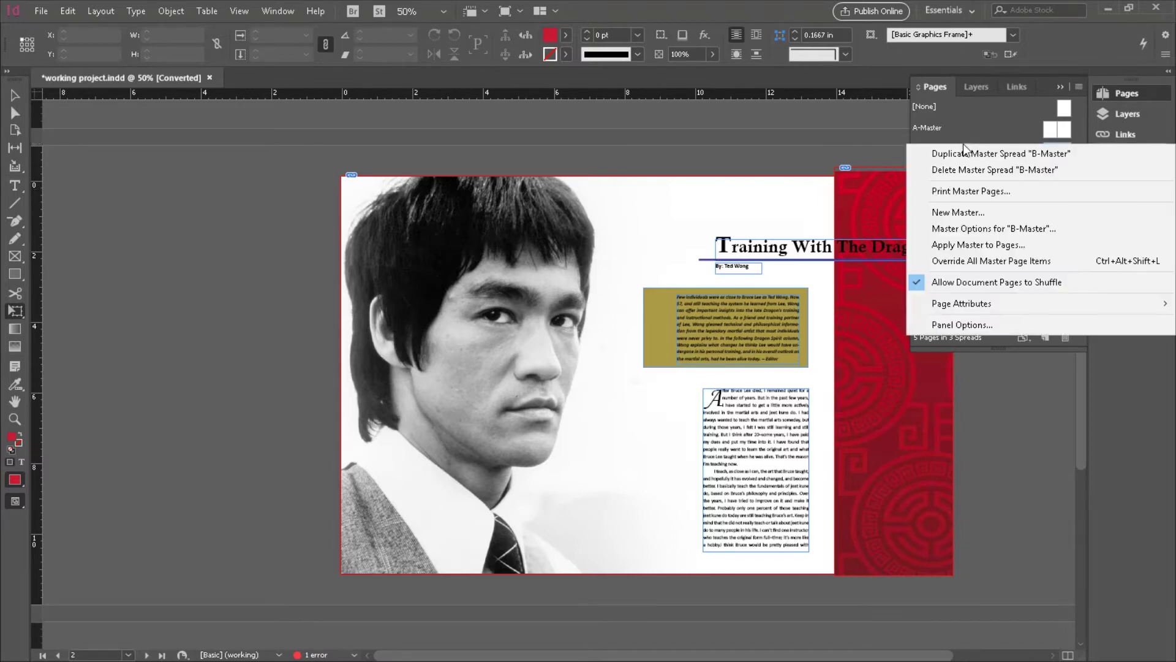
left_click(990, 121)
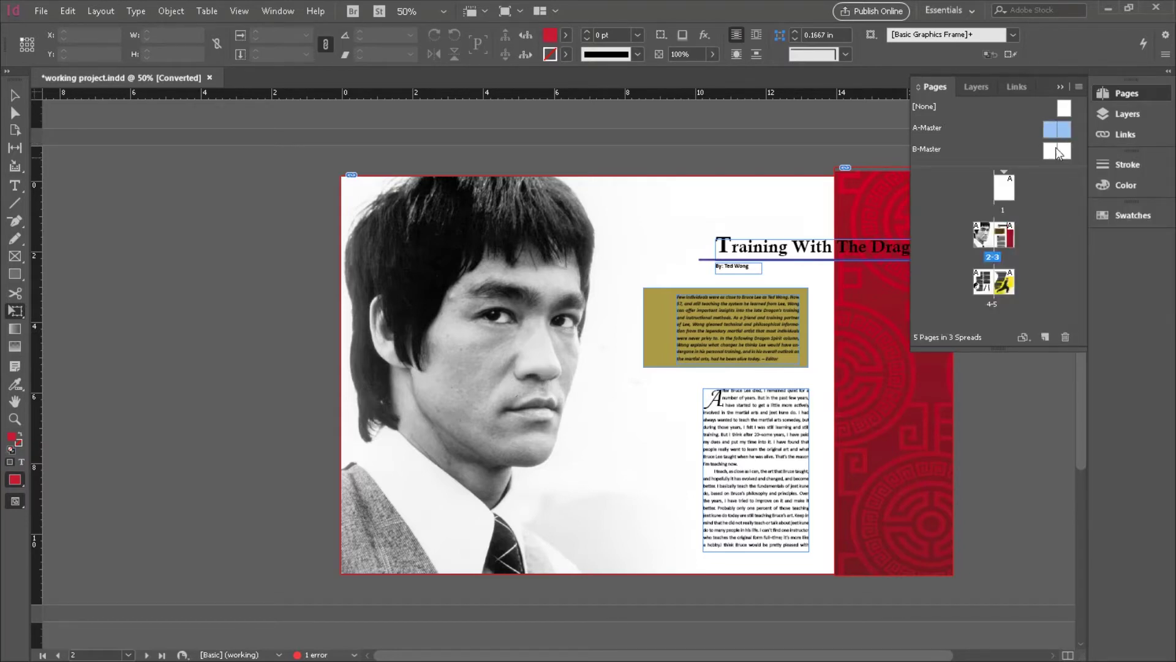
left_click(1044, 339)
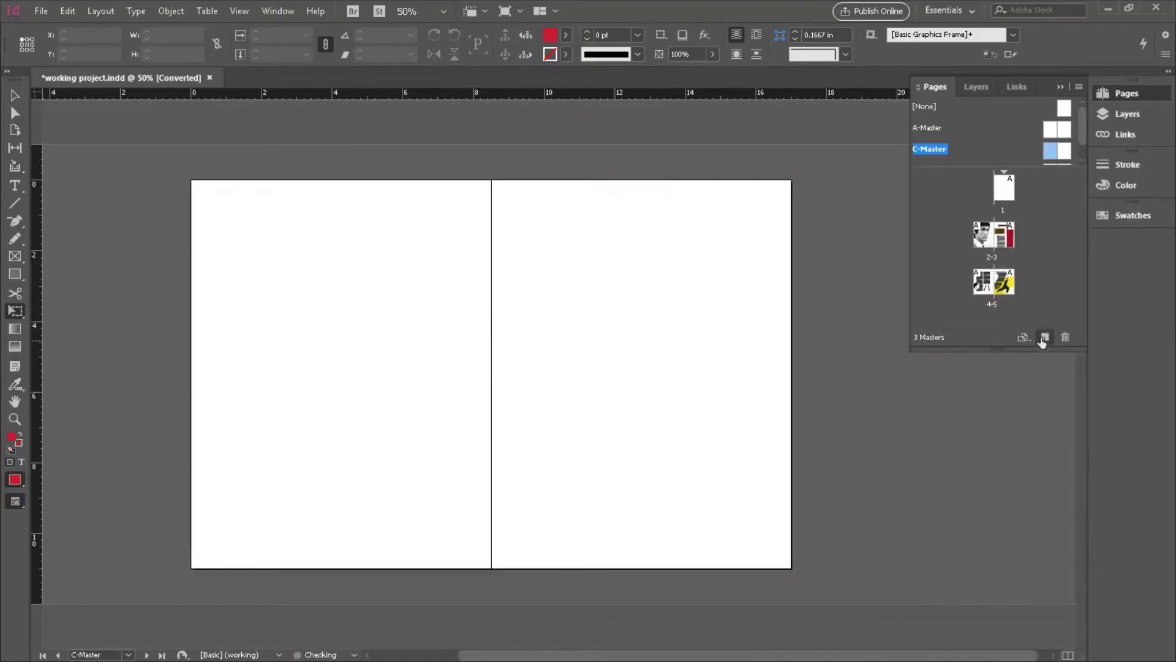
- Delete the C-Master spread and open A-Master in the document window
right_click(942, 152)
left_click(953, 173)
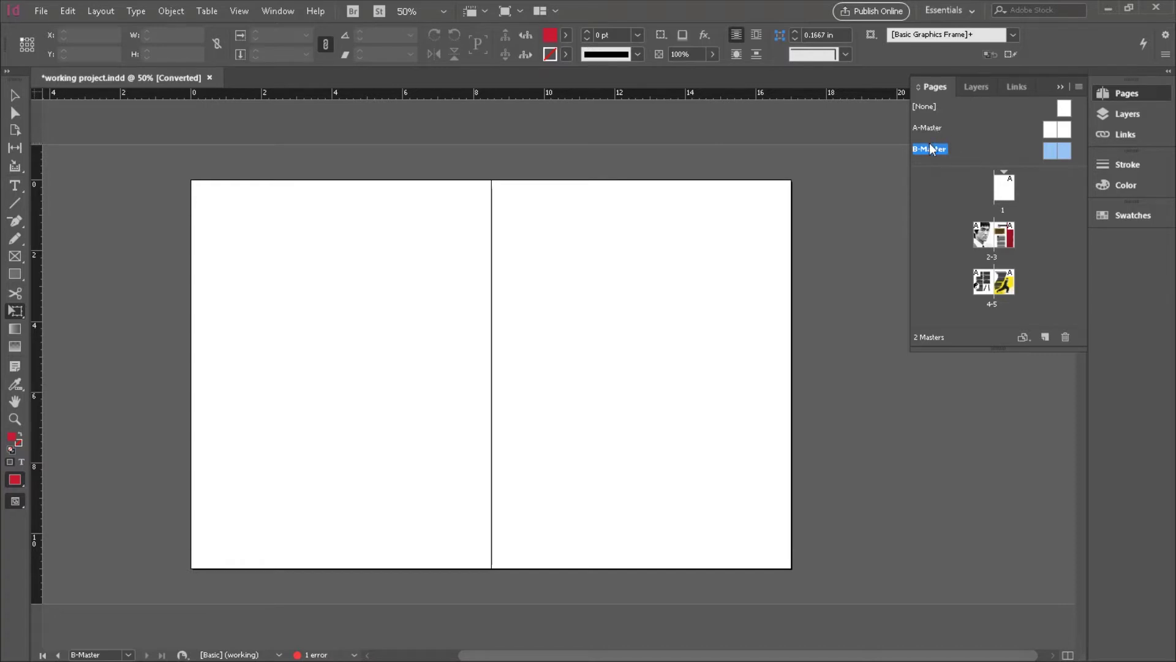
double_click(929, 127)
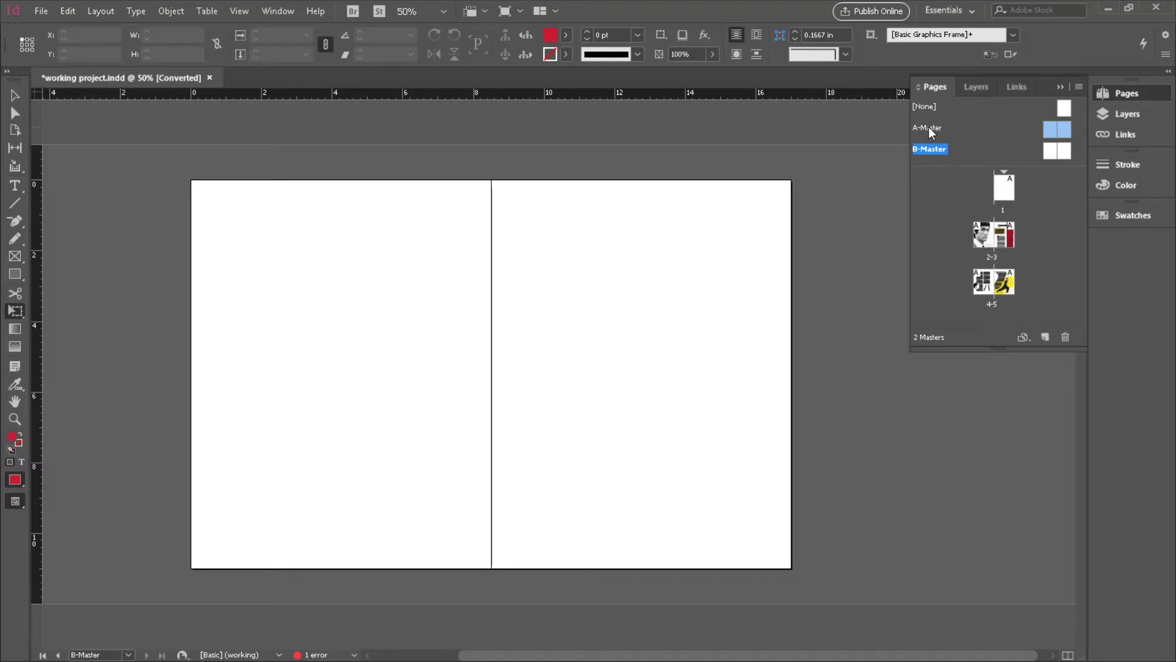
double_click(1052, 130)
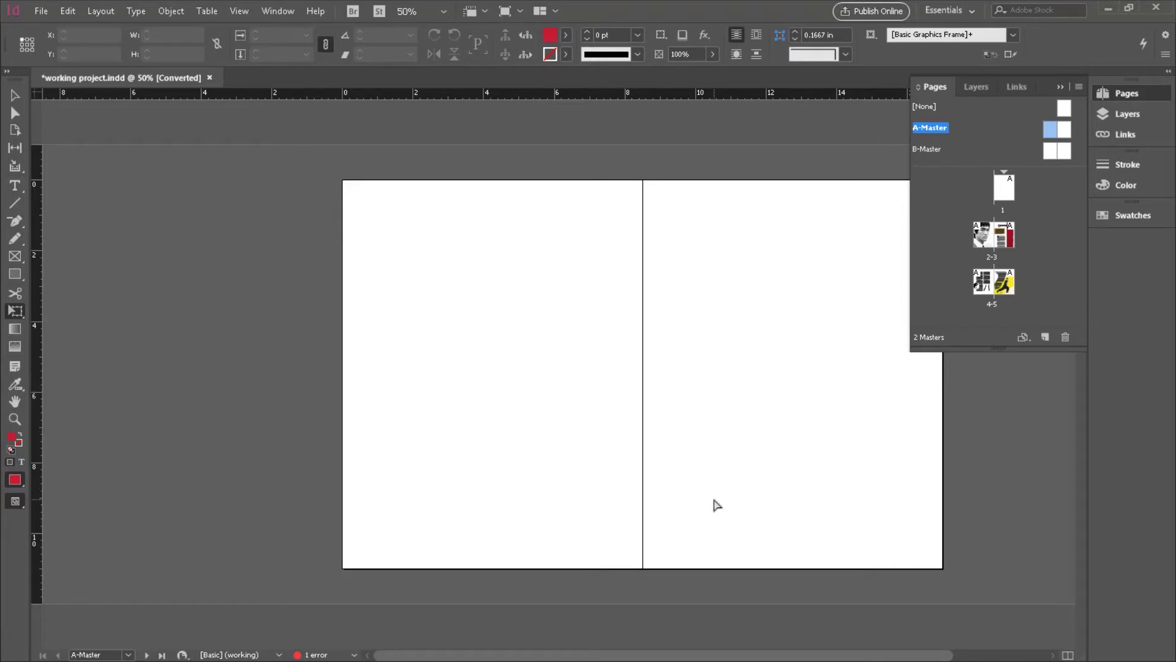
- Zoom to 100% and pan to the bottom edge of A-Master's right page
key("ctrl+1")
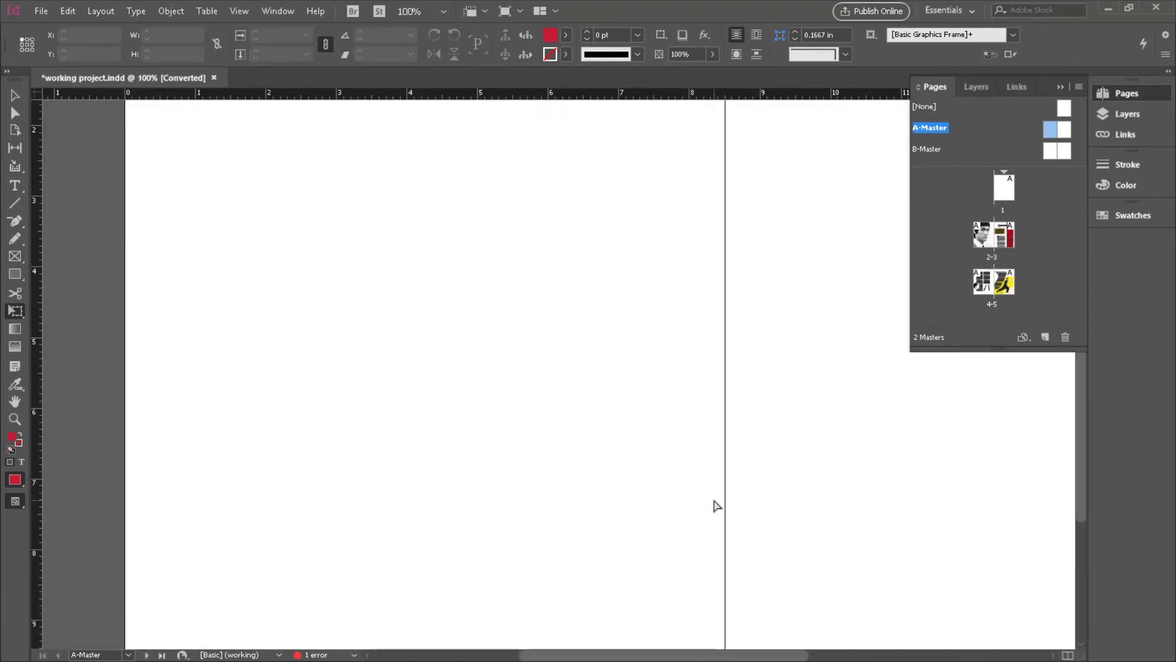
left_click_drag(833, 488, 935, 389)
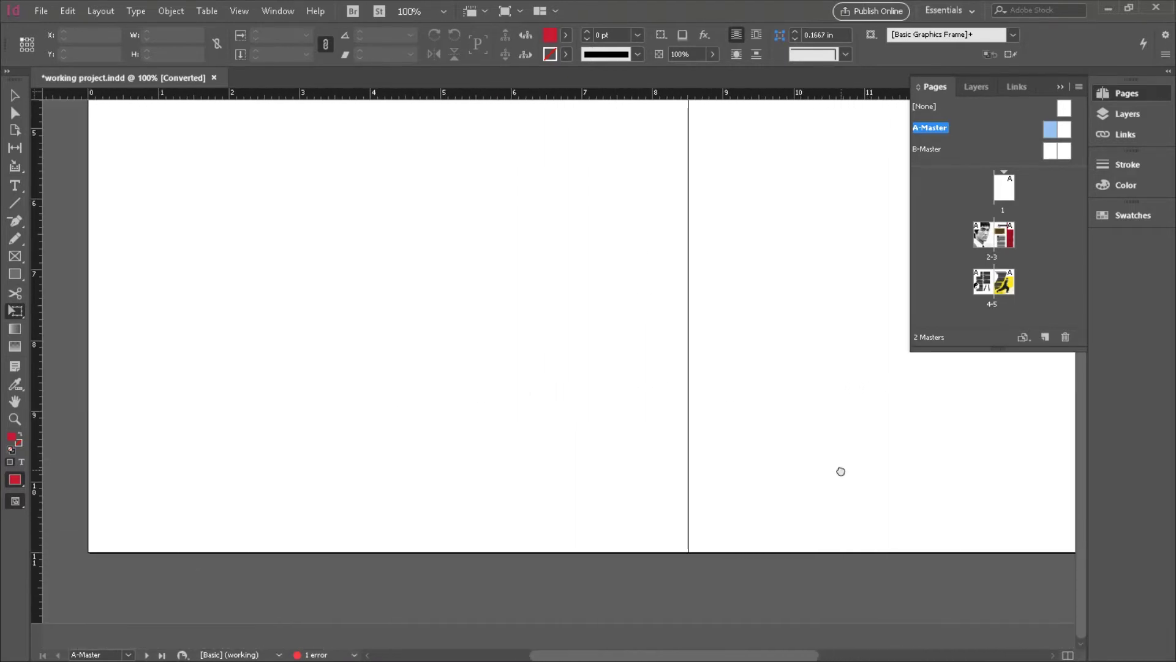
left_click_drag(840, 473, 532, 459)
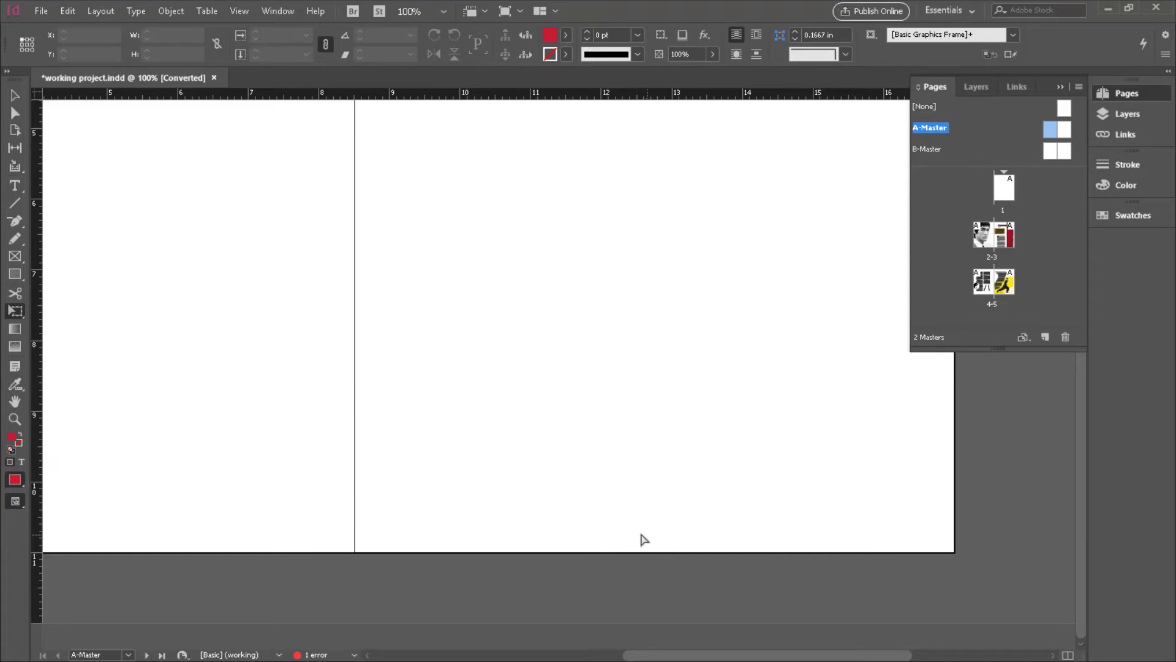
- Switch to the Selection tool and browse Type > Insert Special Character > Markers
key("v")
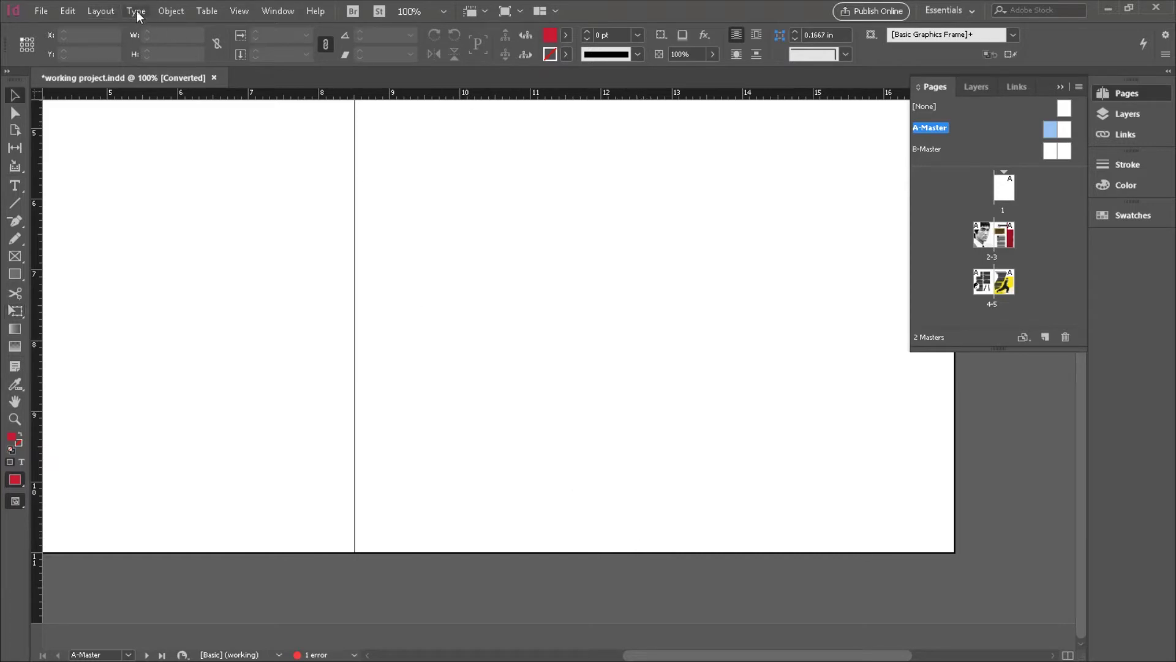
left_click(136, 12)
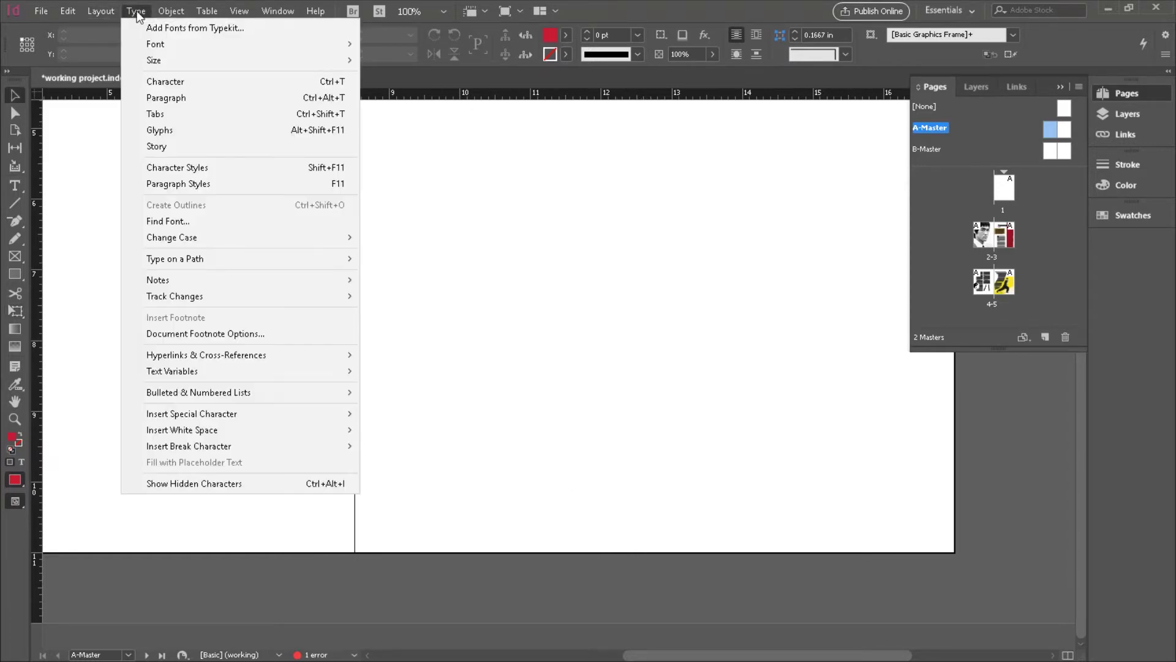
mouse_move(240, 413)
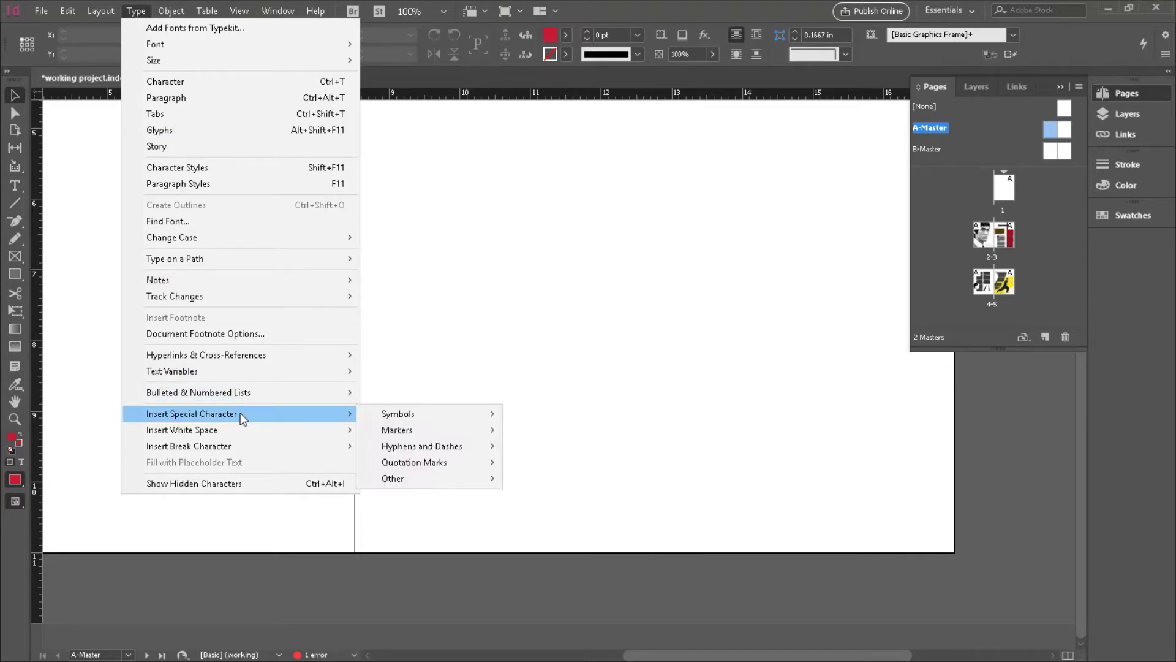
mouse_move(410, 432)
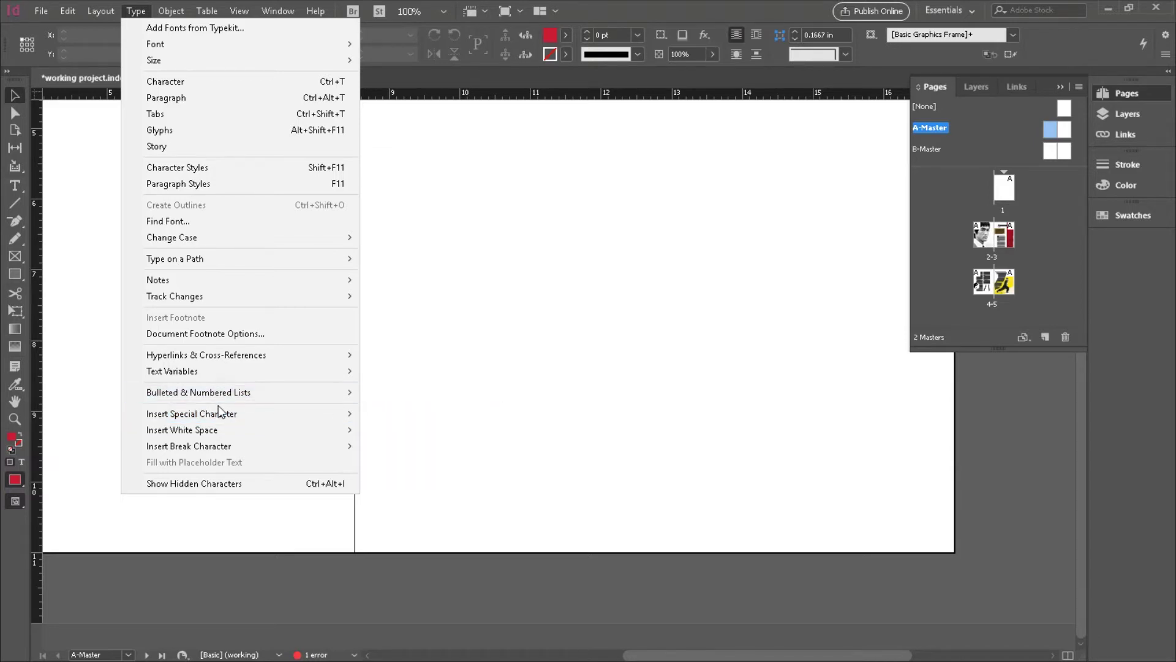
- Draw a 0.38 × 0.34 in centre-aligned text frame near the bottom of A-Master's right page
left_click(15, 185)
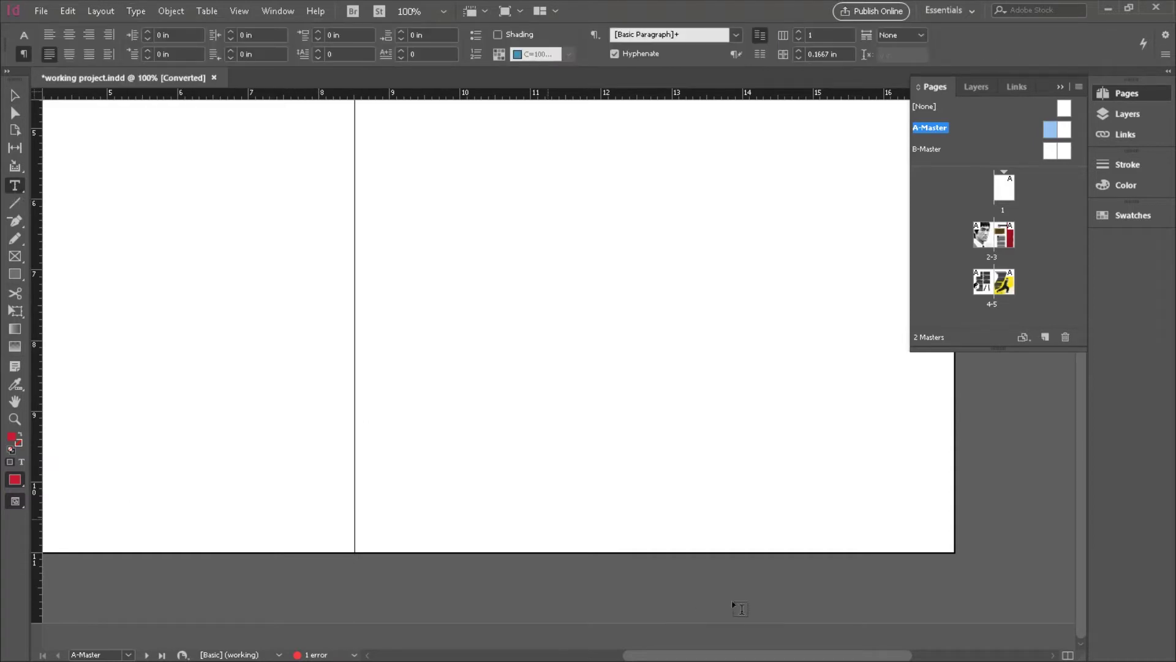
left_click_drag(611, 509, 638, 533)
left_click(69, 38)
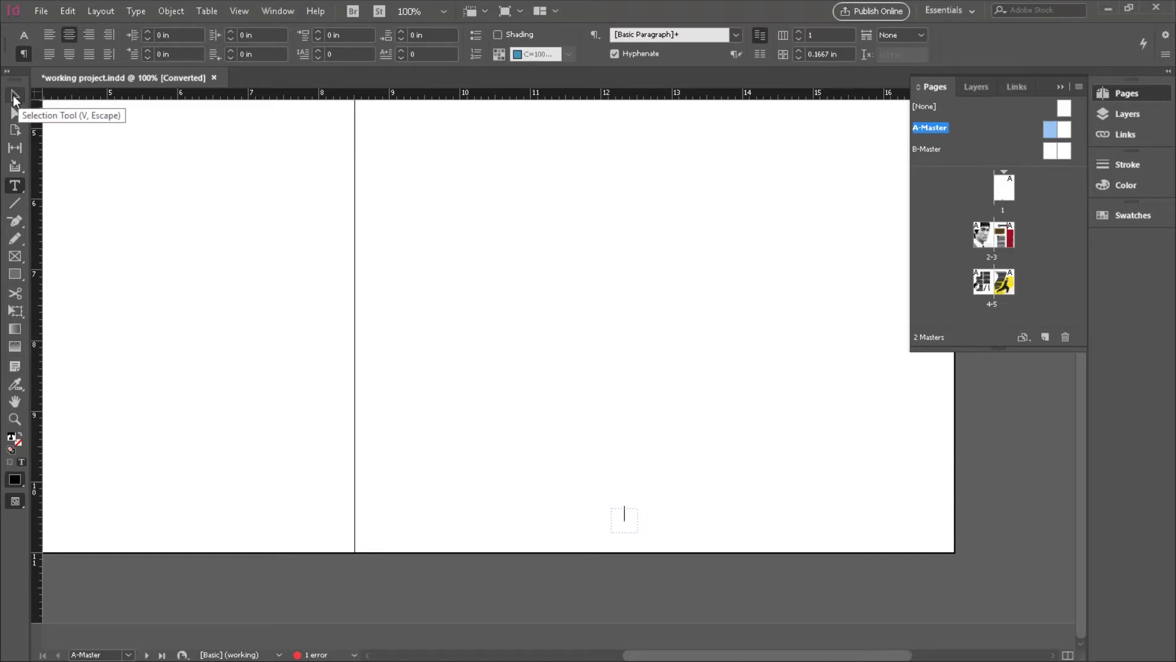
left_click(15, 97)
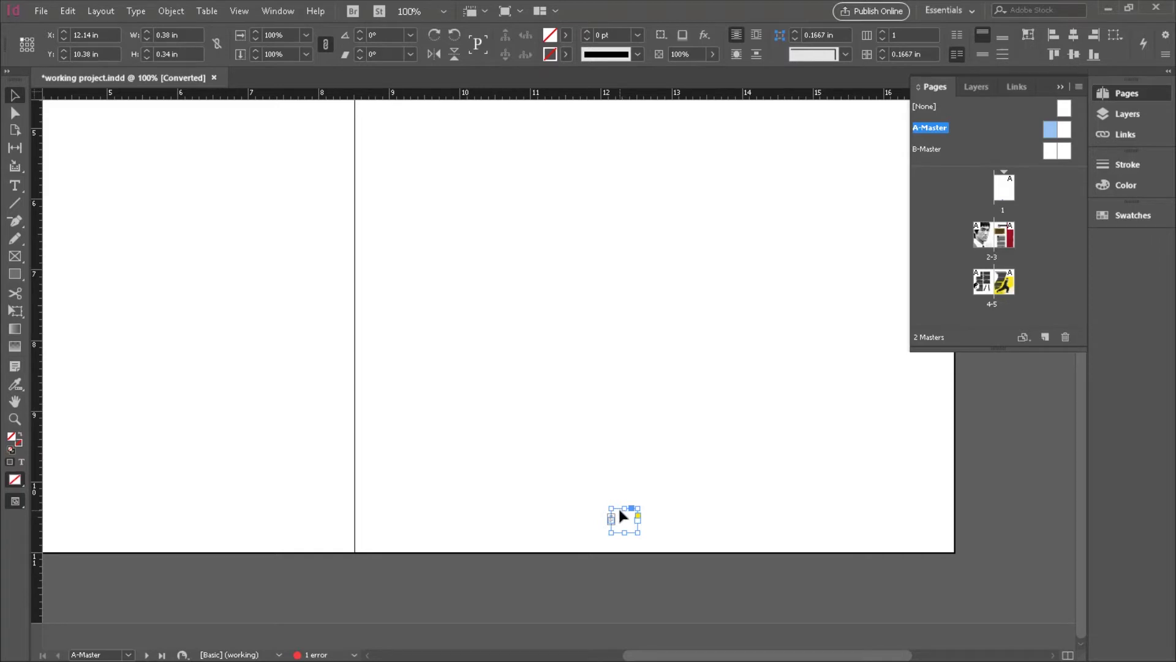
- Open the Align panel from Window > Object & Layout and dock it with Pathfinder
left_click(274, 12)
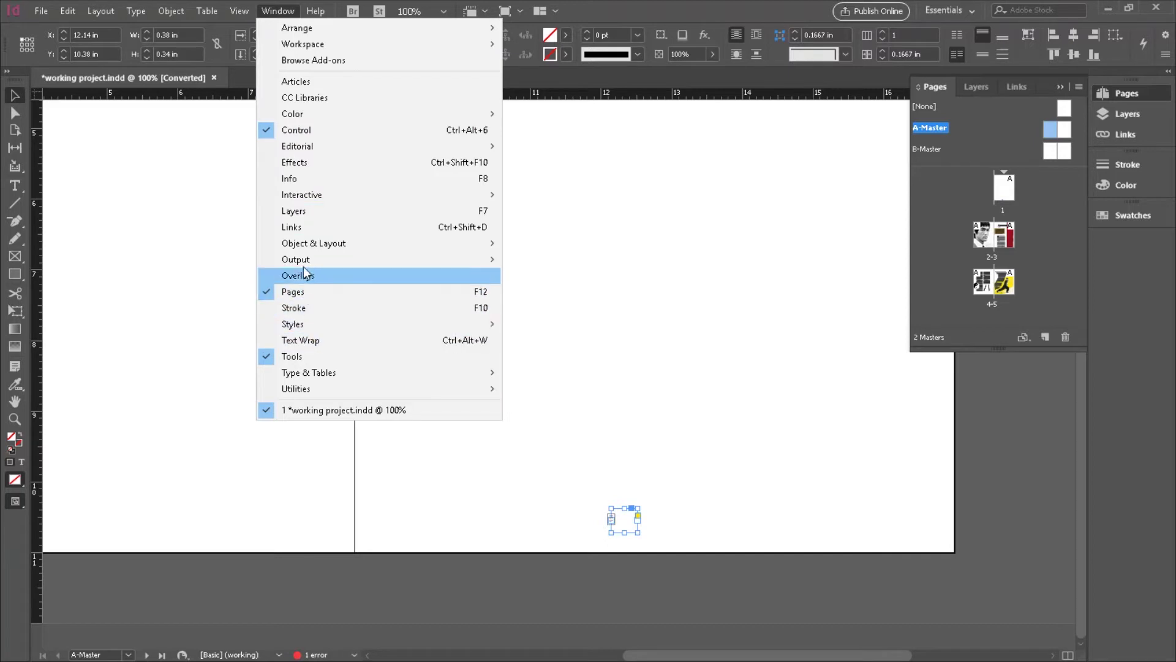
mouse_move(326, 245)
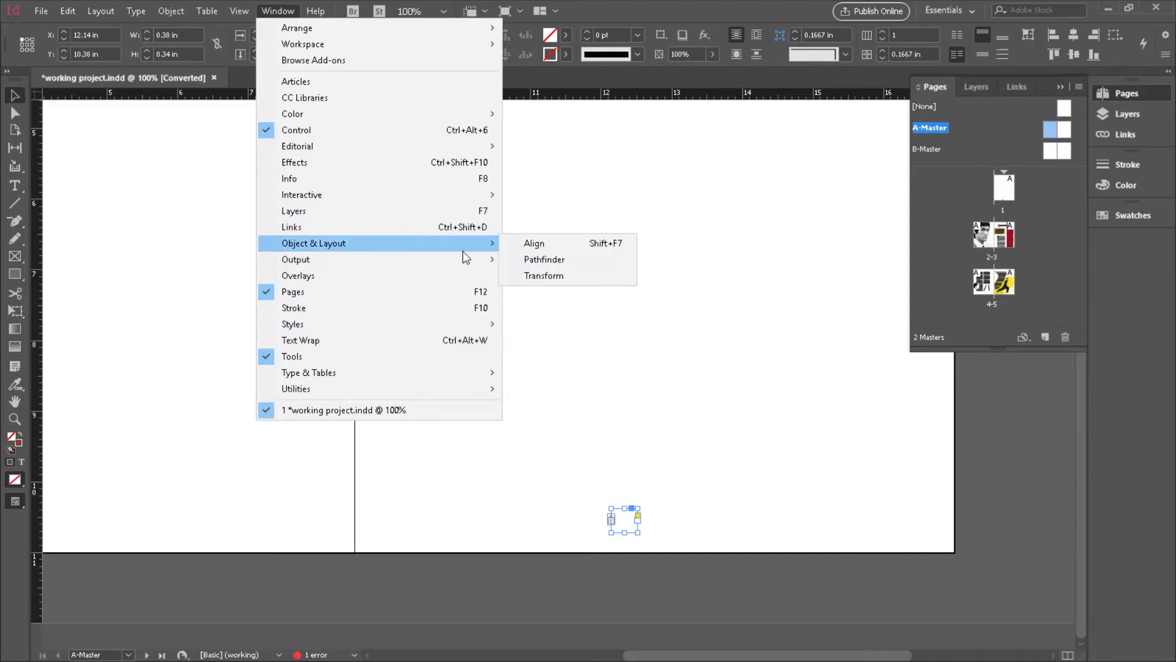
left_click(534, 244)
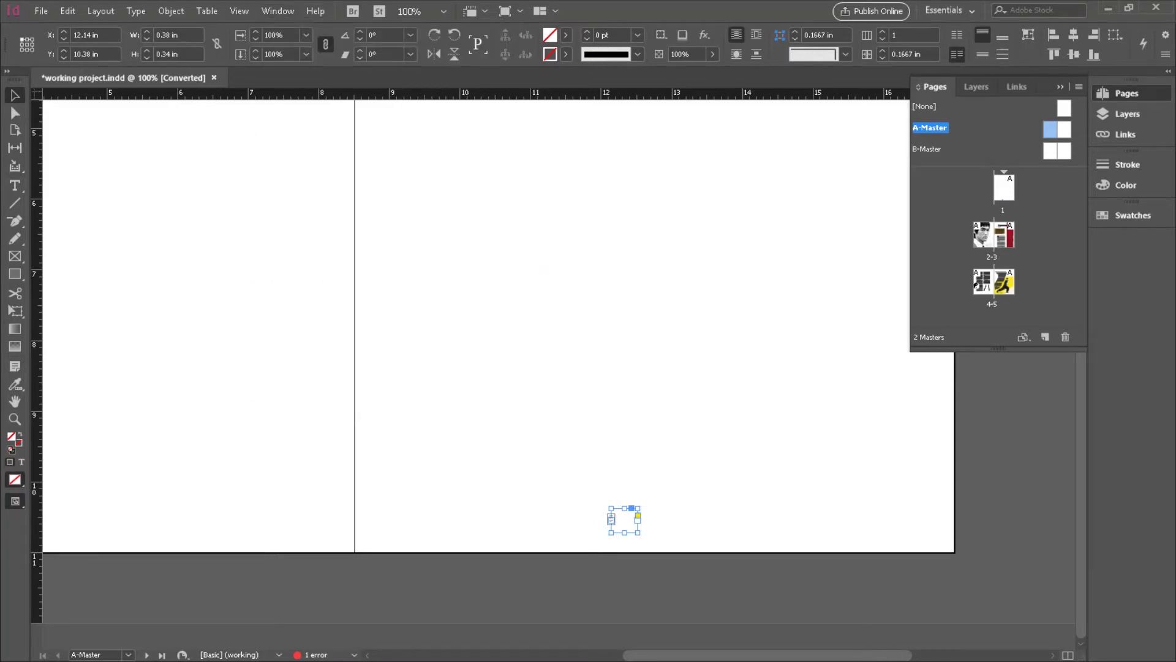
left_click_drag(729, 193, 1125, 239)
- Align the text frame's horizontal centre to the page, then collapse the Align panel
left_click(1126, 244)
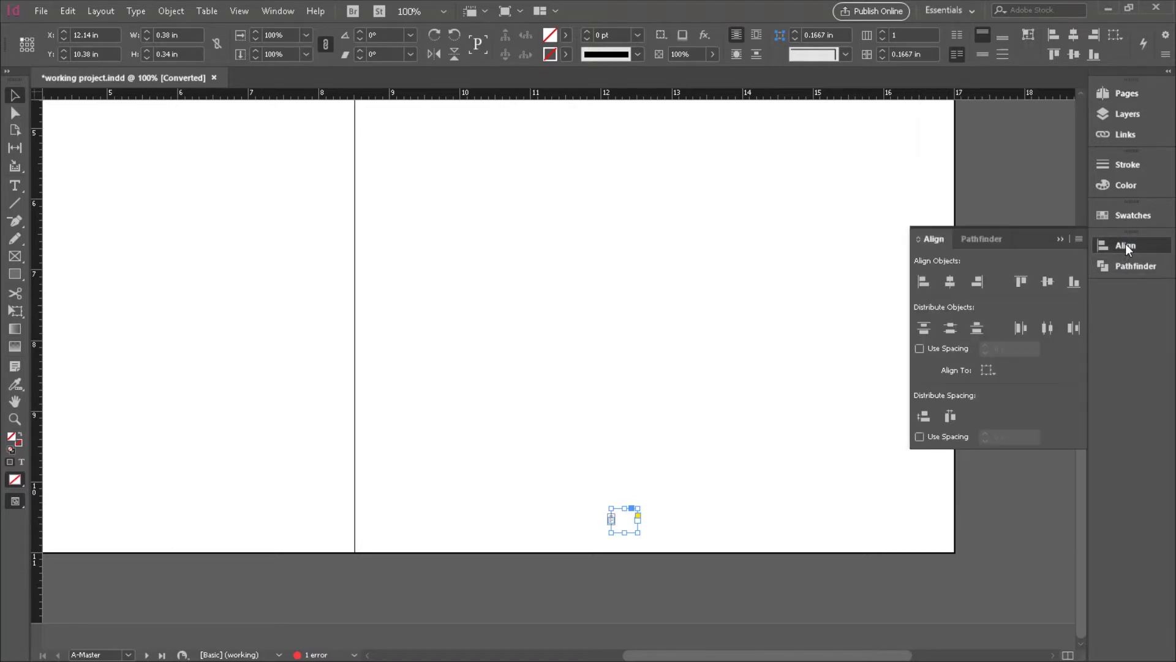
left_click(991, 371)
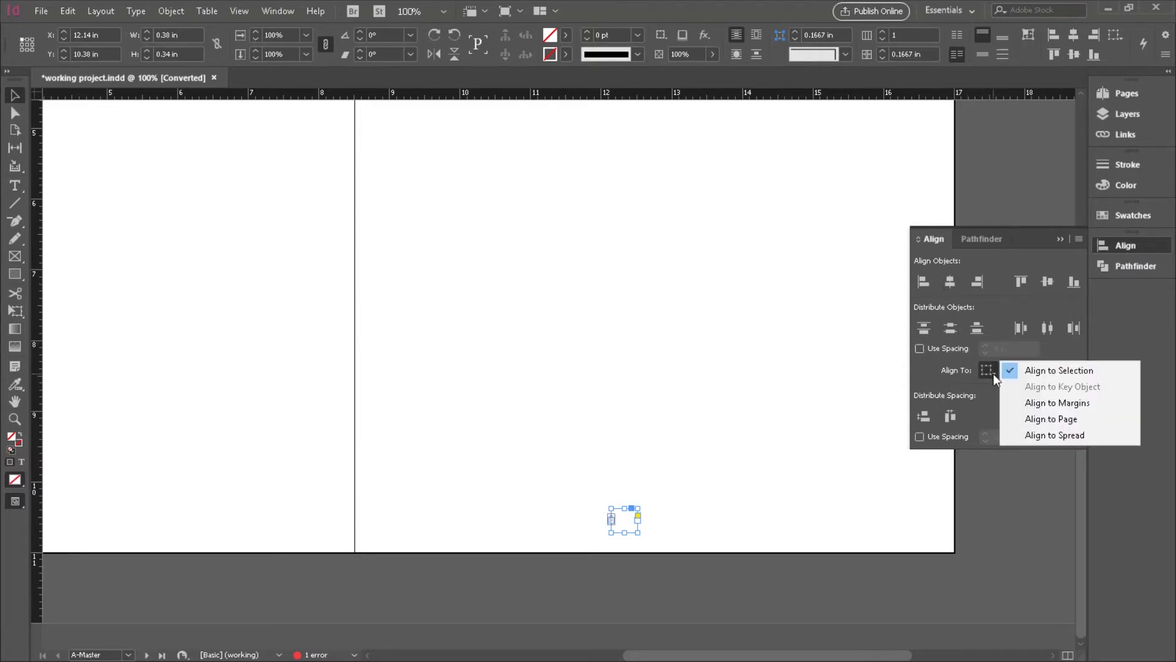
left_click(1054, 421)
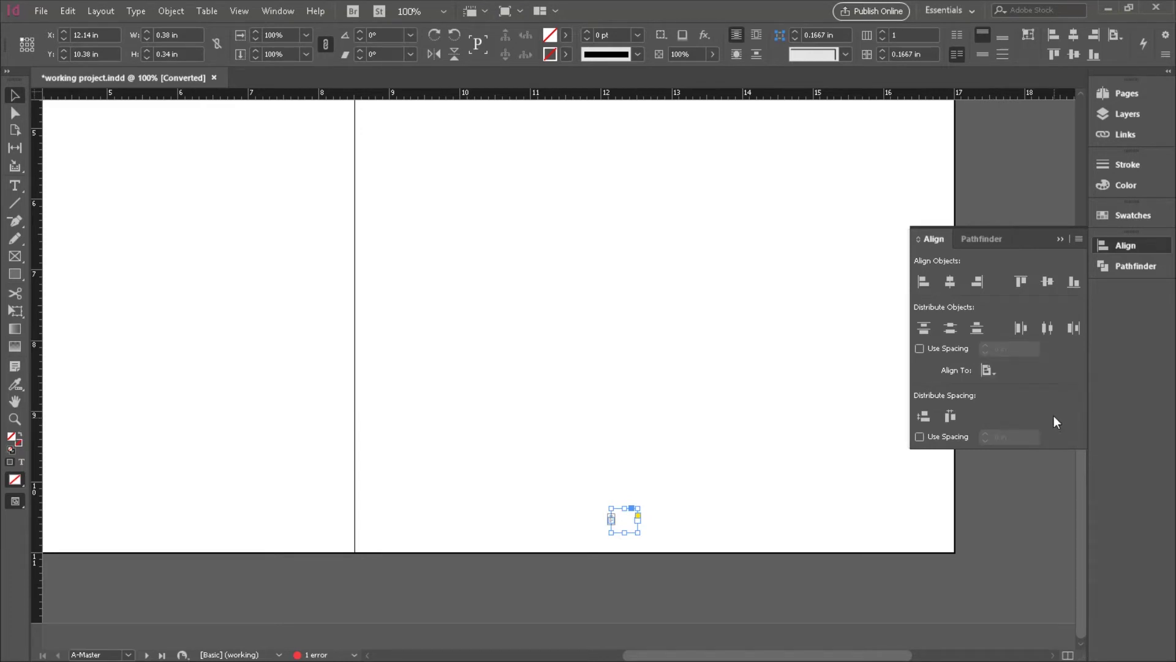
left_click(949, 282)
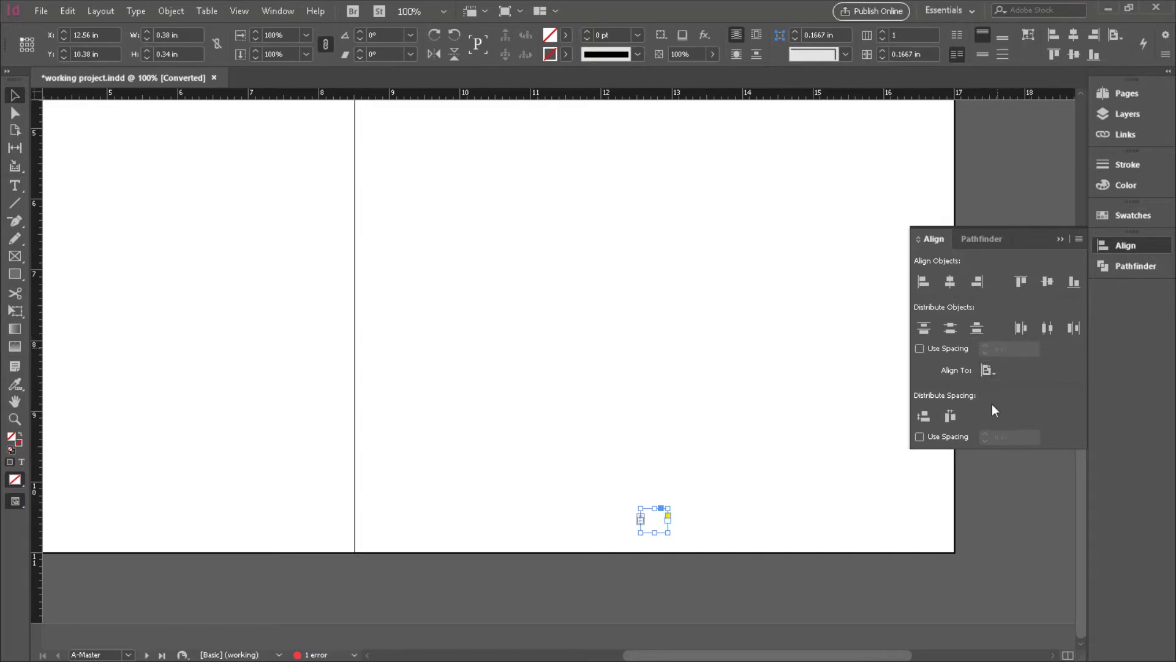
left_click(988, 370)
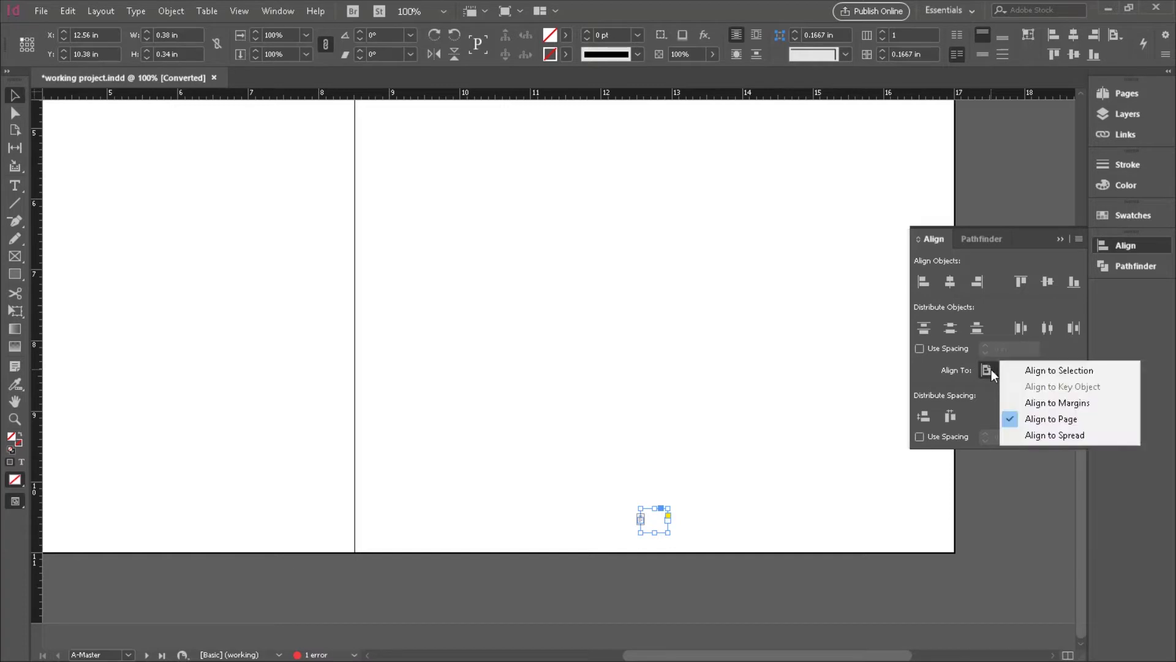
left_click(1066, 352)
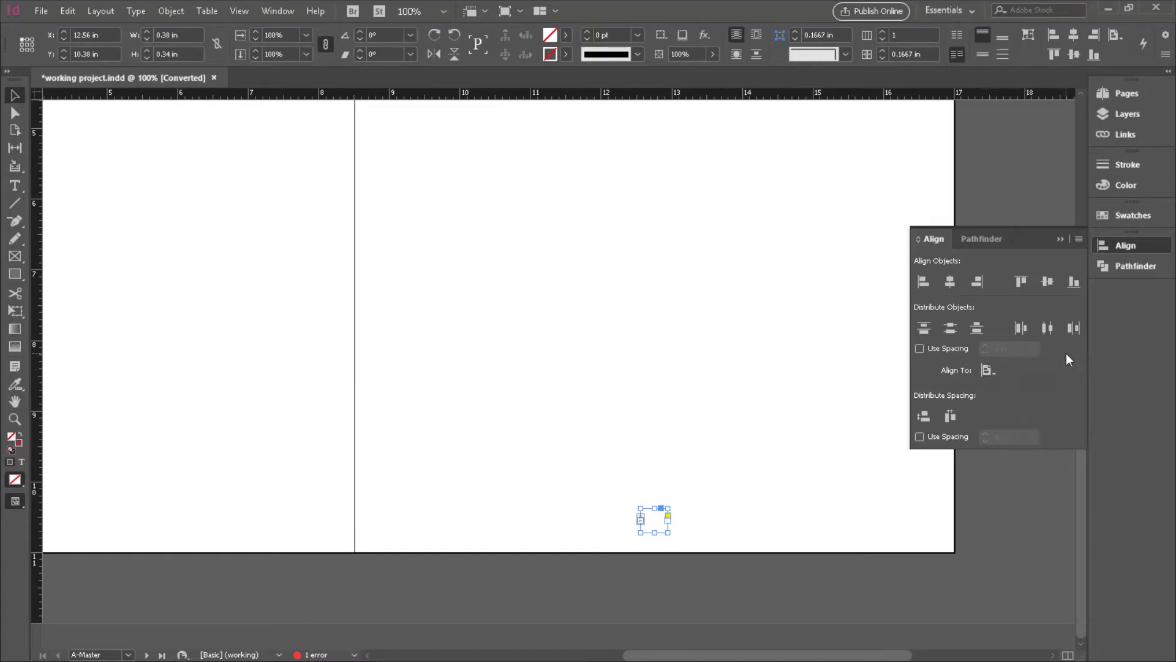
left_click(1122, 245)
left_click(652, 501)
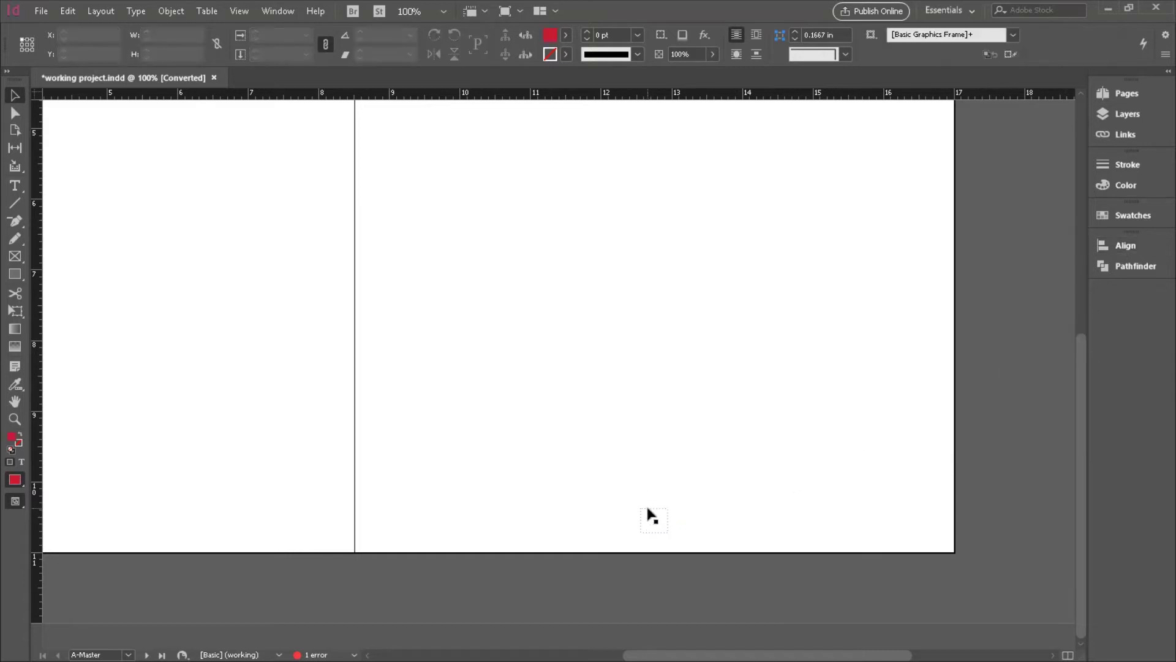
left_click(646, 512)
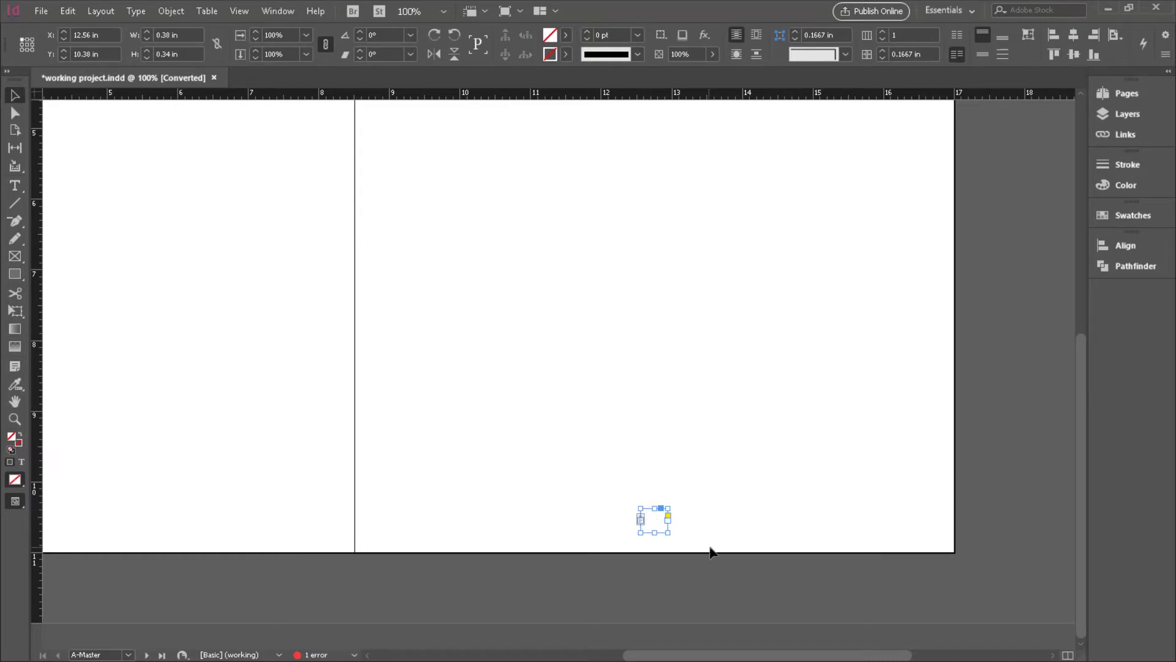
- Zoom to 125% and lower the right-page text frame to about Y 10.43 in on the centre guide
key("ctrl+equal")
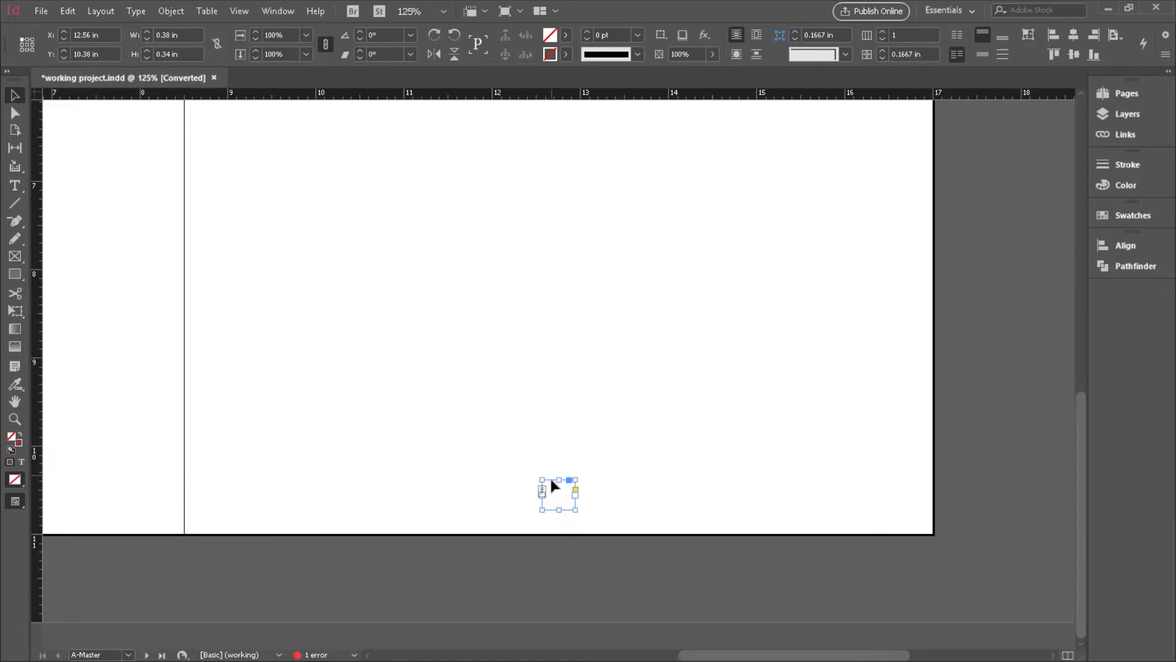
mouse_move(550, 482)
left_mouse_down()
mouse_move(385, 458)
mouse_move(501, 442)
mouse_move(579, 450)
mouse_move(451, 483)
mouse_move(597, 473)
mouse_move(548, 471)
mouse_move(580, 496)
mouse_move(551, 473)
left_mouse_up()
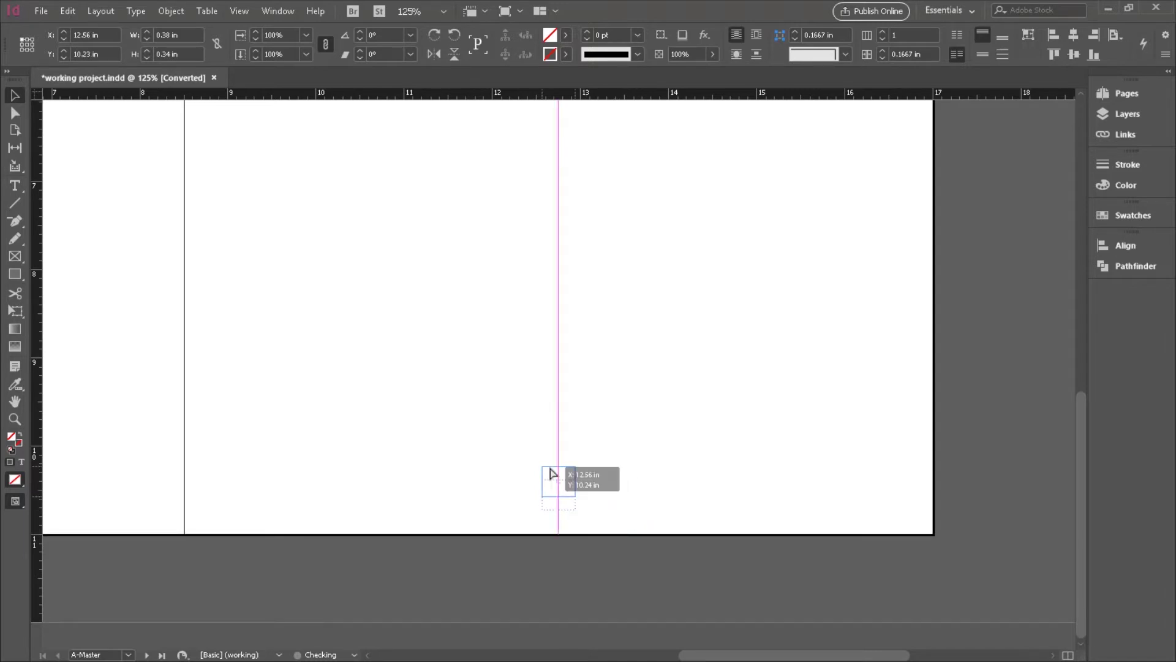
left_click_drag(551, 472, 554, 491)
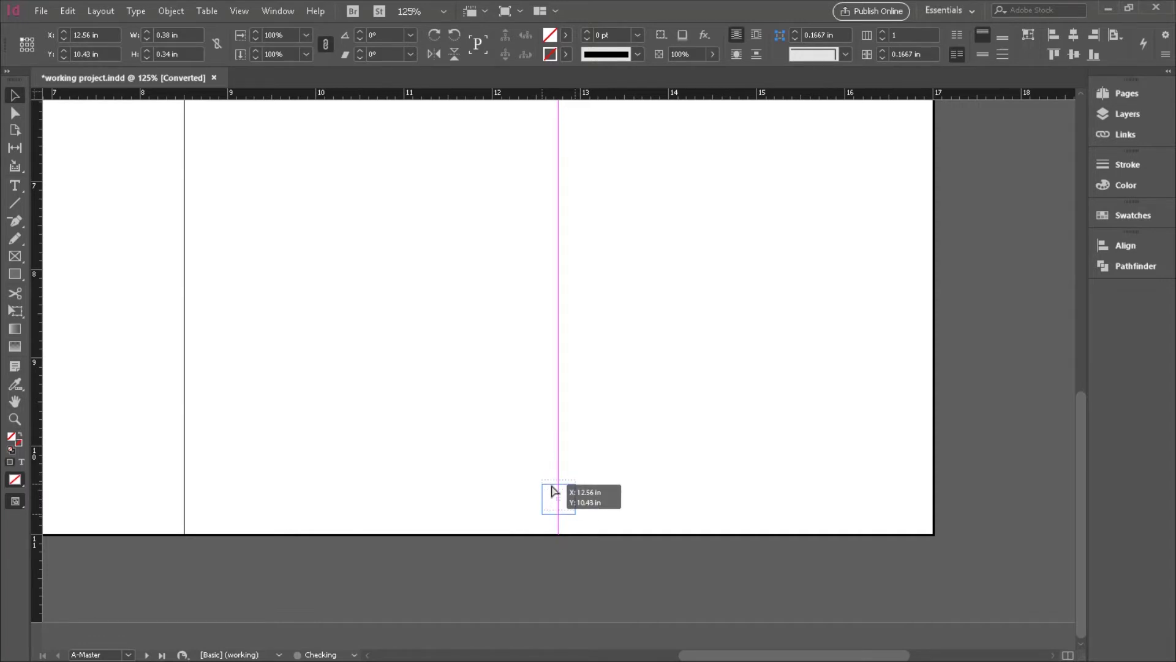
left_click_drag(552, 487, 552, 487)
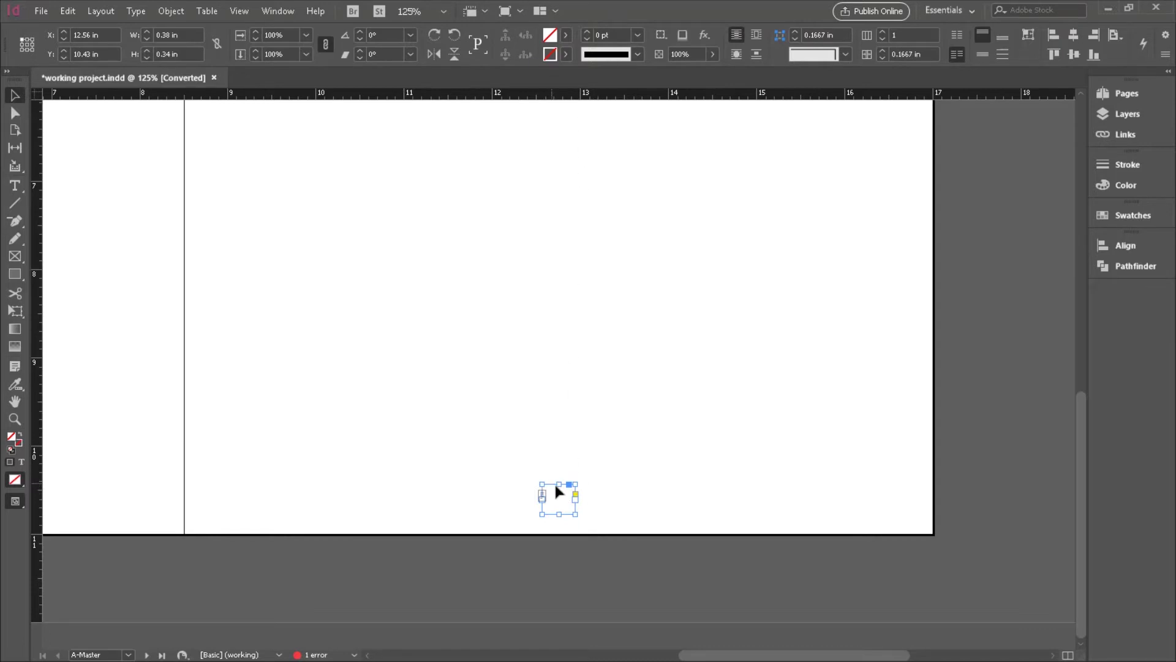
mouse_move(557, 482)
left_mouse_down()
mouse_move(574, 476)
mouse_move(544, 485)
mouse_move(560, 481)
mouse_move(552, 491)
left_mouse_up()
- Insert a Current Page Number marker into the frame so it displays 'A'
double_click(554, 496)
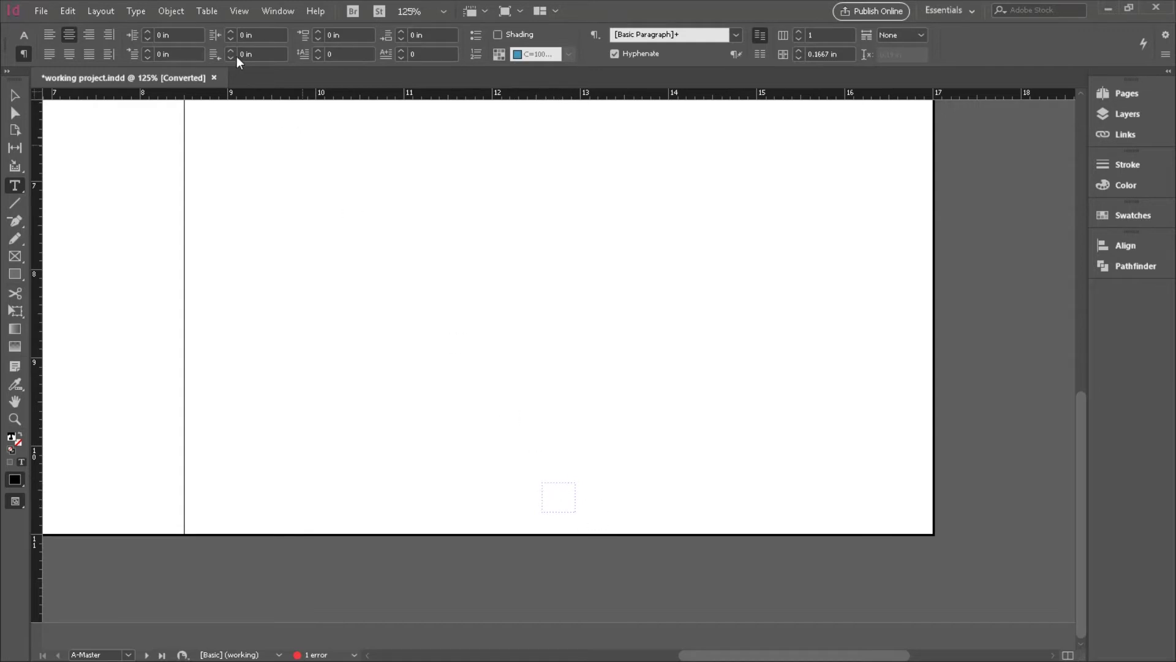
left_click(135, 11)
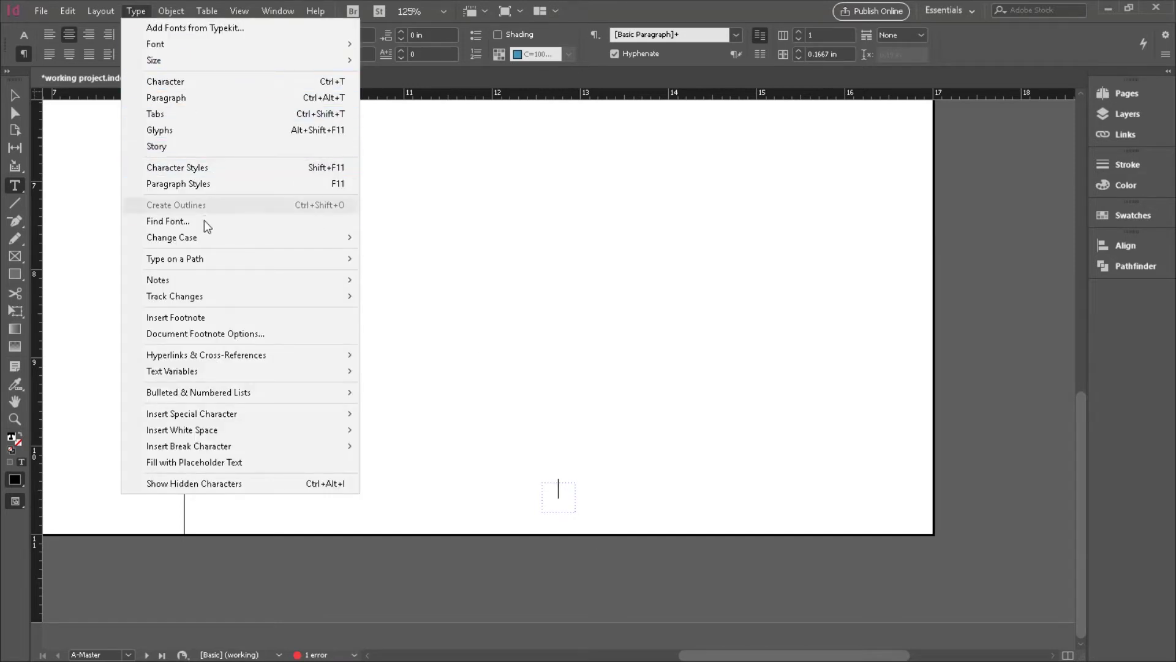
mouse_move(204, 419)
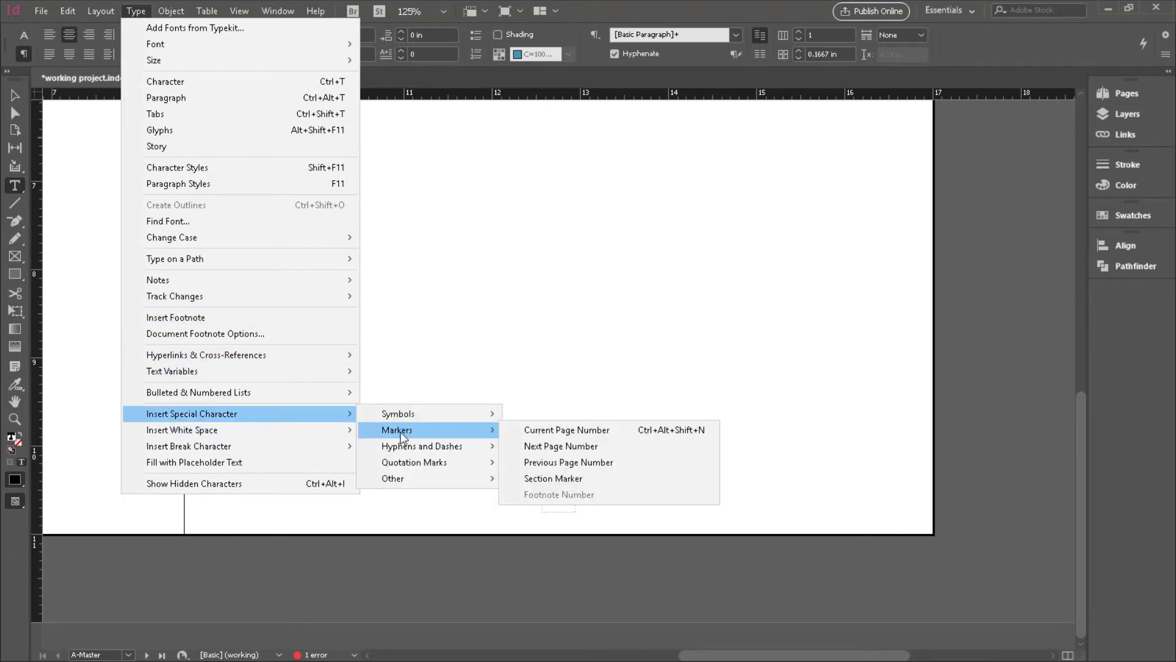
left_click(555, 430)
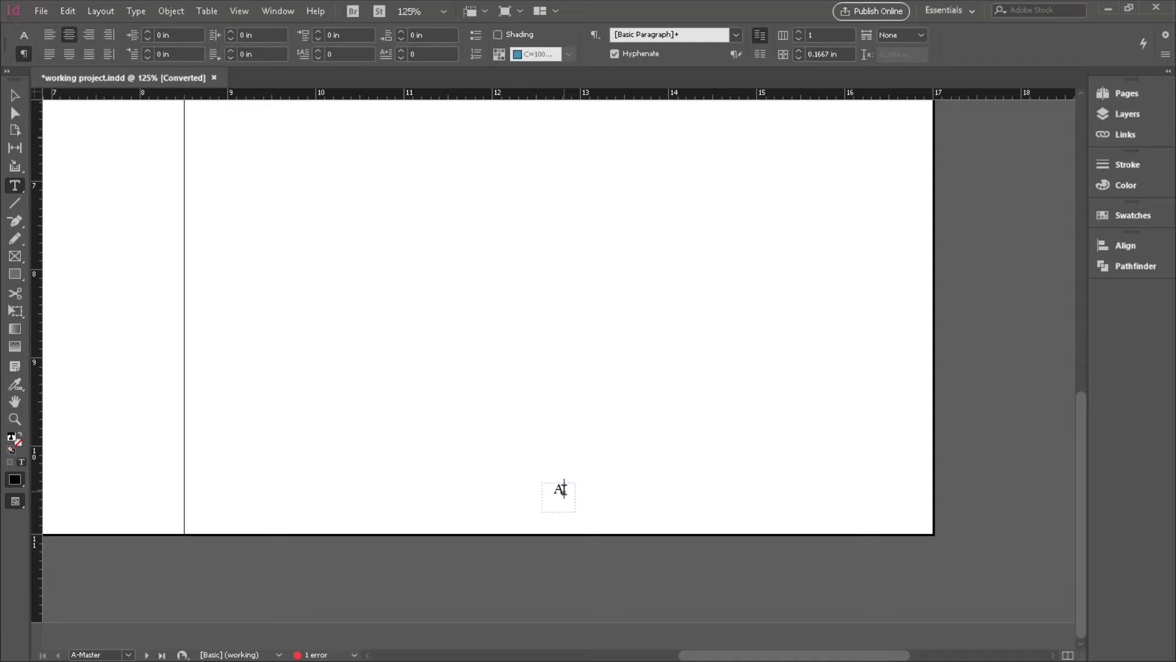
- Copy the page-number frame and paste a duplicate
left_click_drag(769, 654, 764, 610)
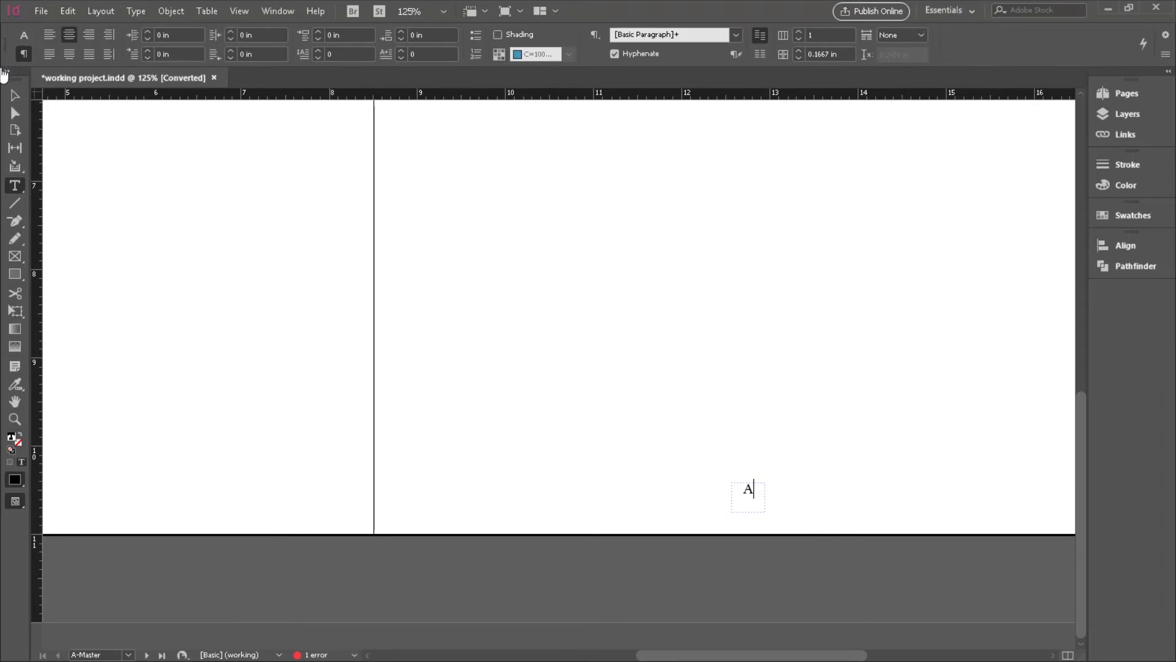
left_click(15, 95)
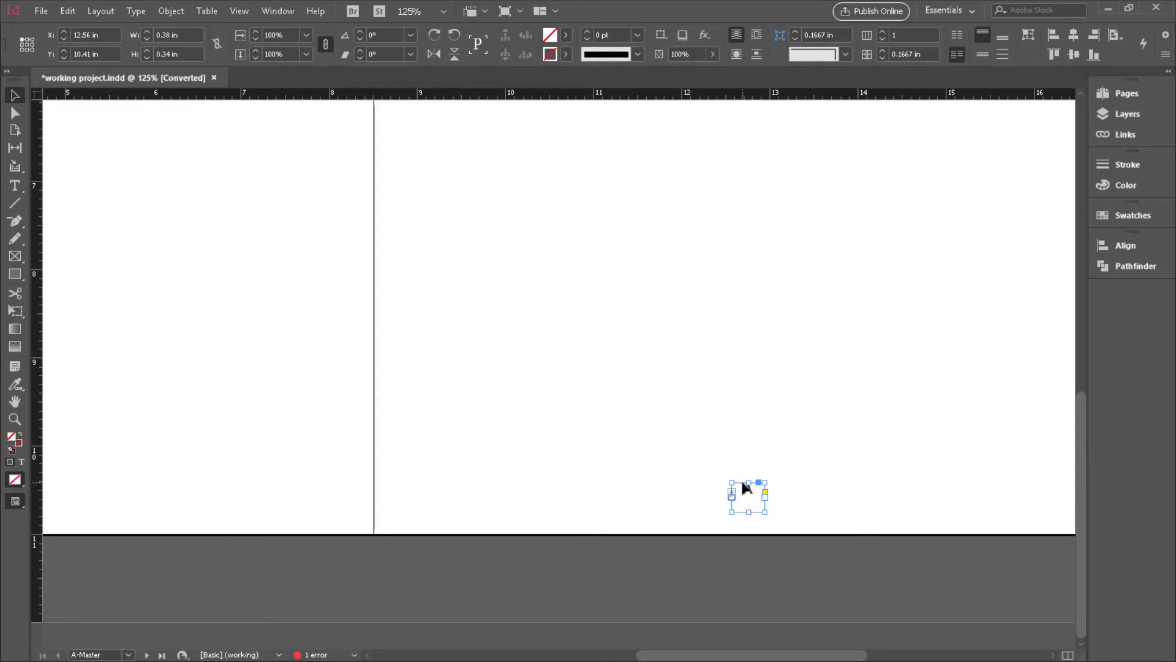
left_click(729, 441)
left_click(748, 489)
left_click(92, 458)
key("ctrl+v")
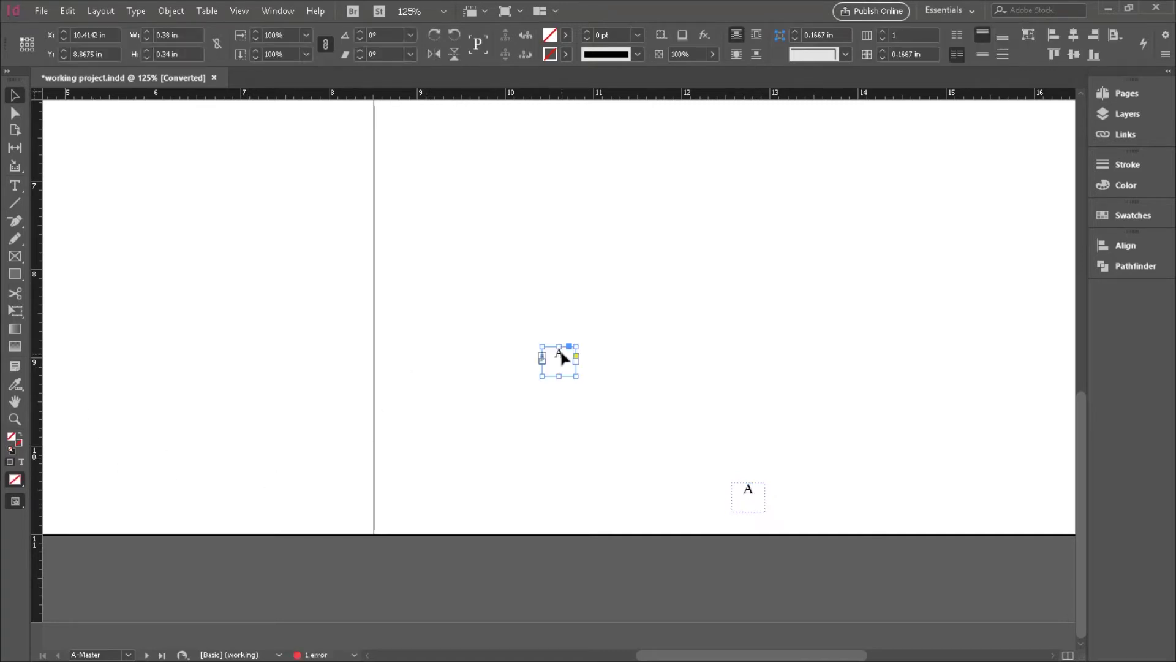
- Move the pasted copy to the bottom-left area of the A-Master left page
left_click_drag(556, 354, 64, 488)
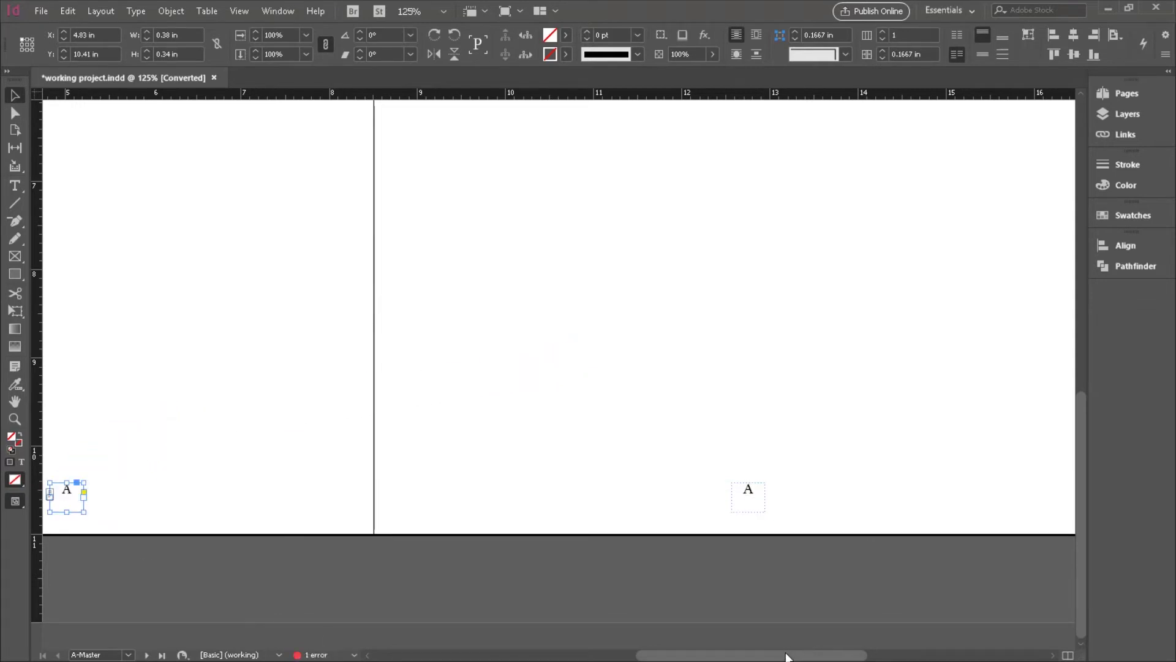
left_click_drag(788, 653, 670, 655)
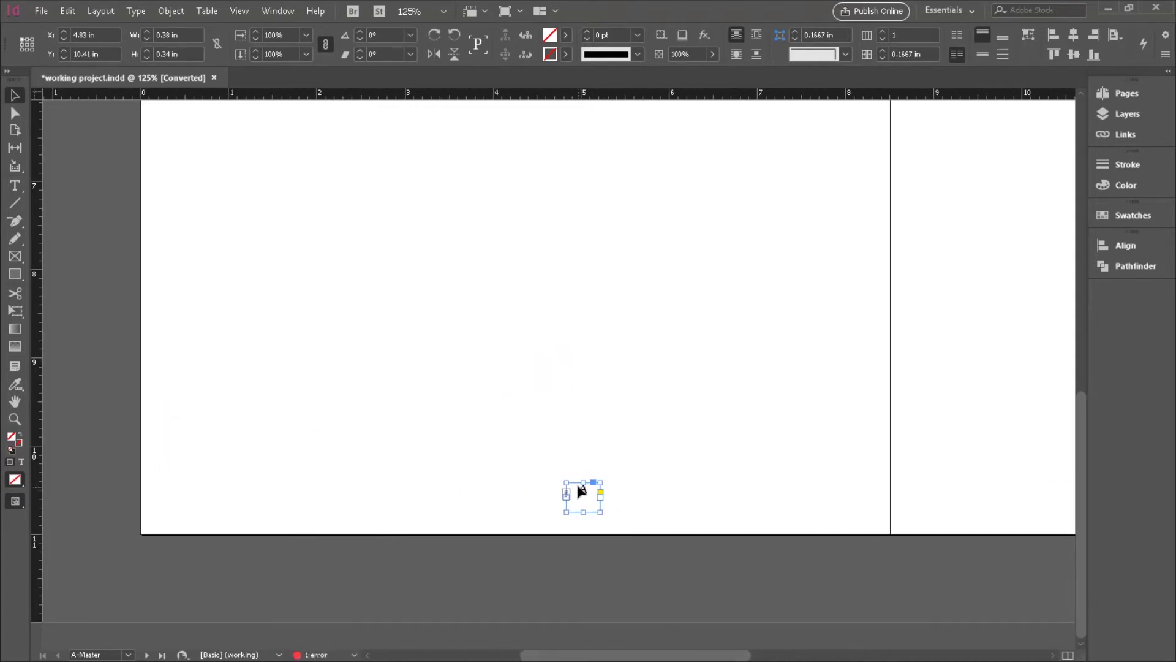
left_click_drag(579, 491, 511, 476)
left_click_drag(599, 652, 693, 652)
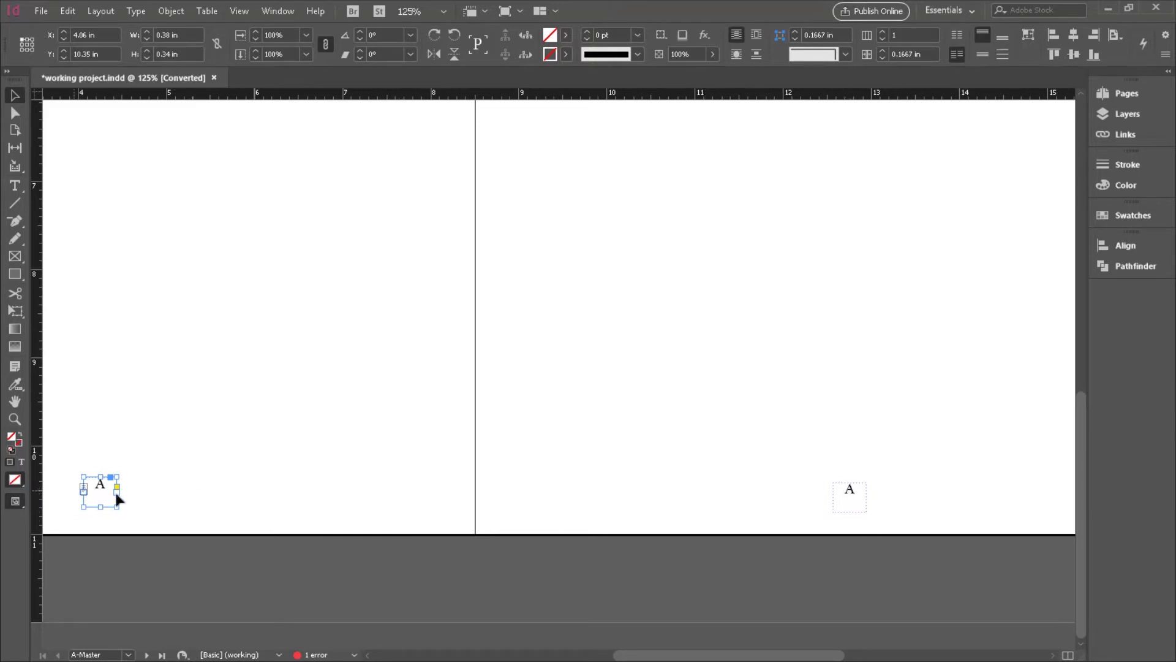
- Add horizontal guides near 9.82 in and 10.5 in, then drop the left A frame to Y 10.41 in
left_click_drag(176, 98, 207, 95)
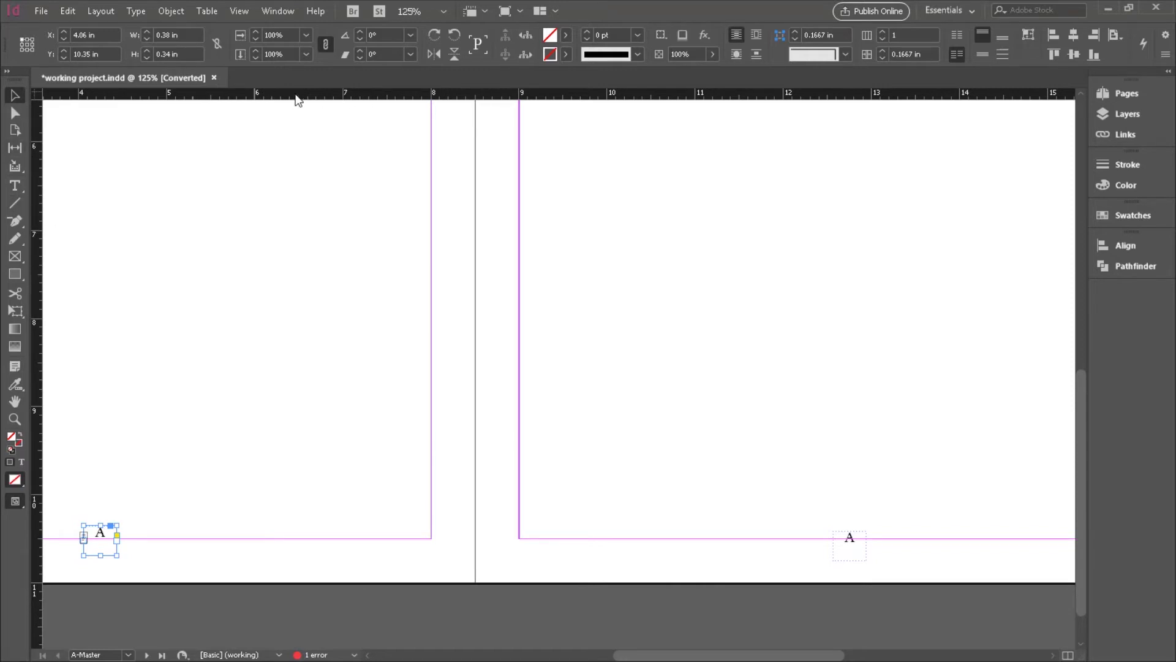
left_click_drag(293, 97, 343, 93)
left_click_drag(487, 113, 499, 531)
left_click_drag(399, 93, 401, 531)
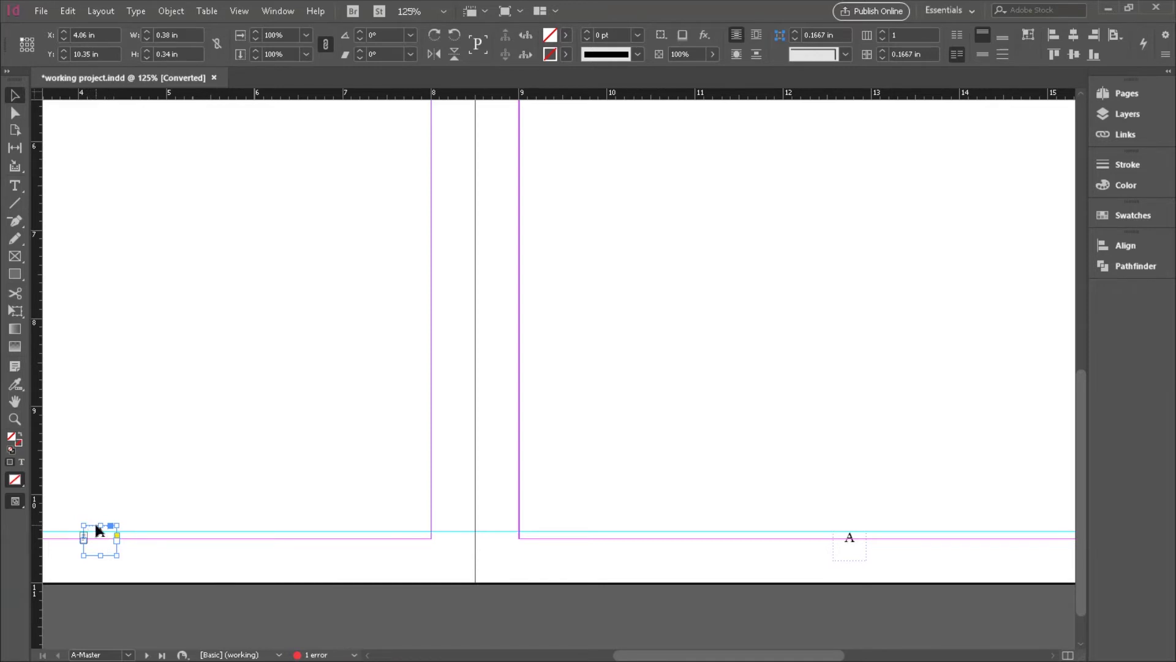
mouse_move(98, 531)
left_mouse_down()
mouse_move(114, 538)
mouse_move(99, 535)
left_mouse_up()
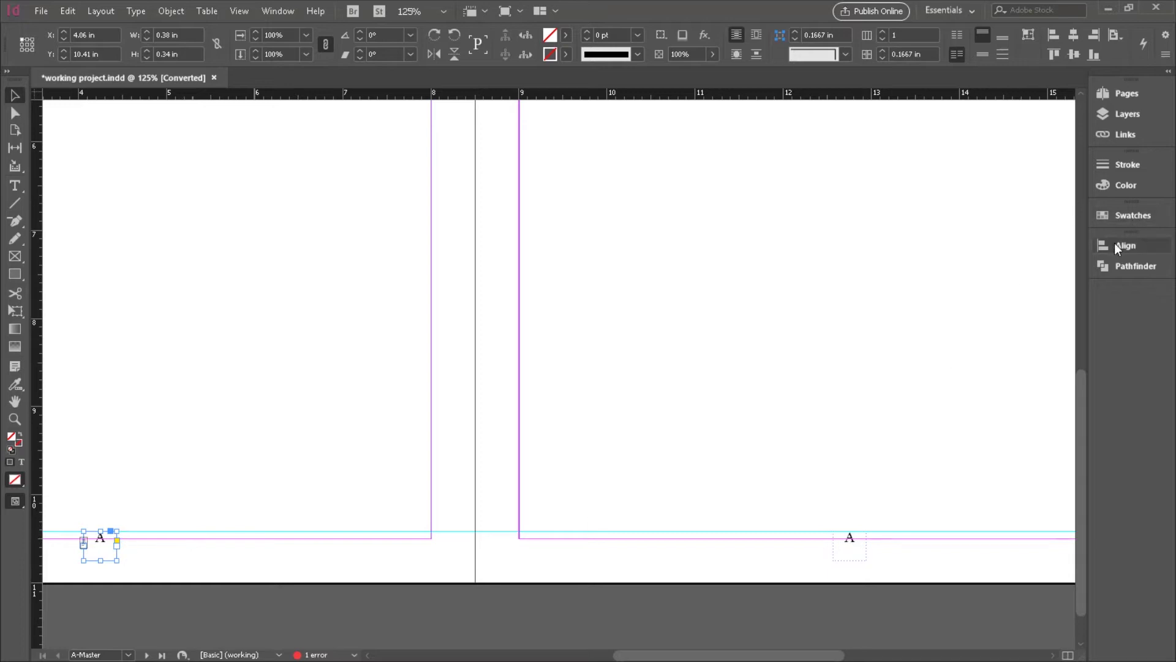
- Nudge the right A frame slightly up, then select both A page-number frames
left_click(850, 547)
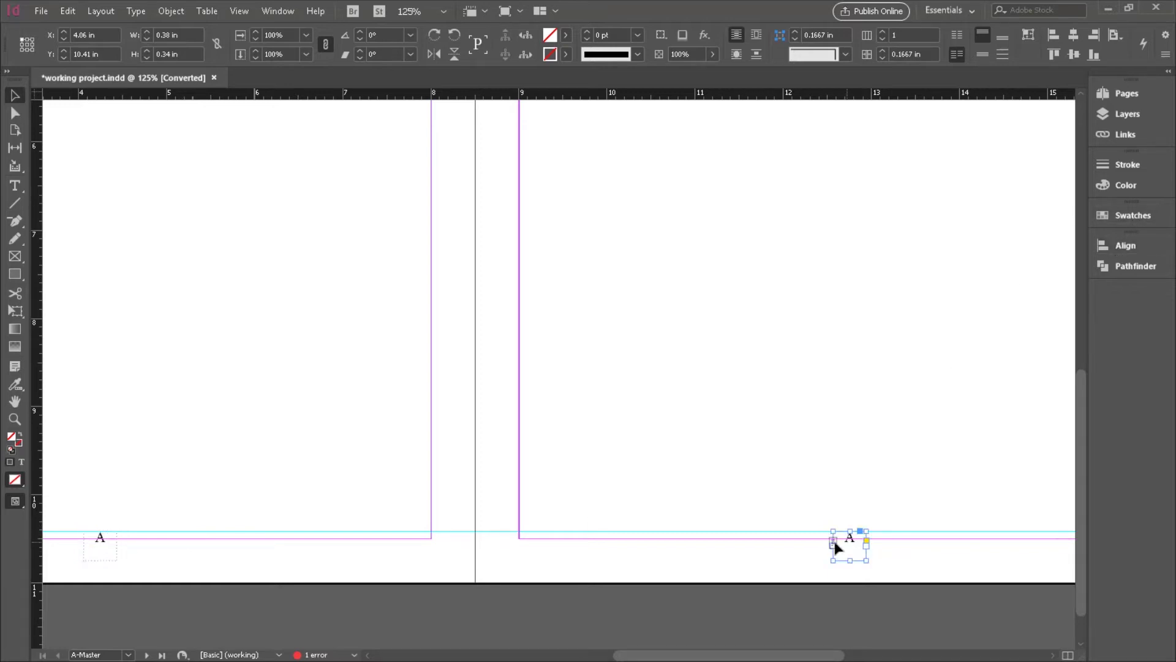
left_click(103, 539, "shift")
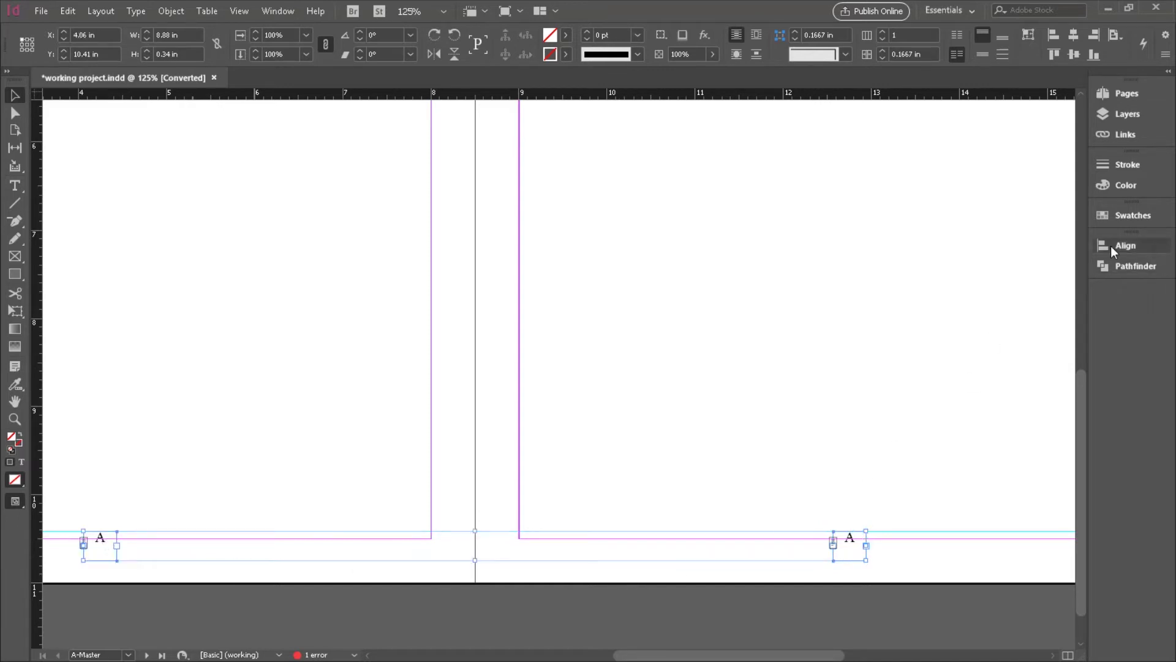
left_click(860, 524)
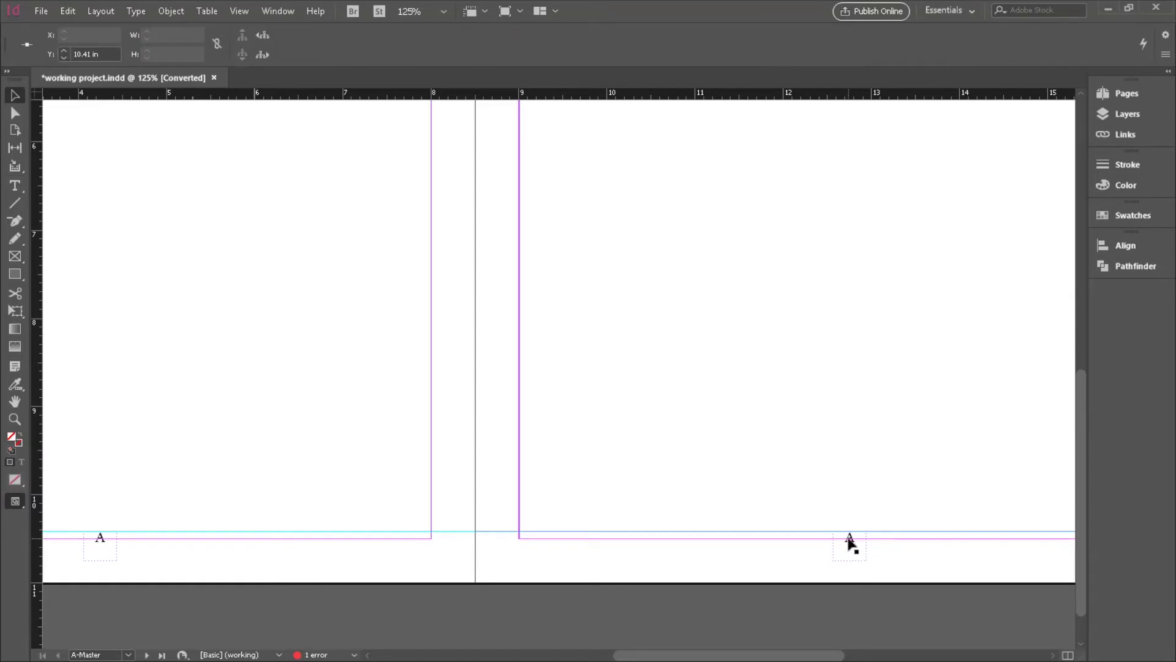
left_click(849, 538)
left_click_drag(851, 539, 851, 524)
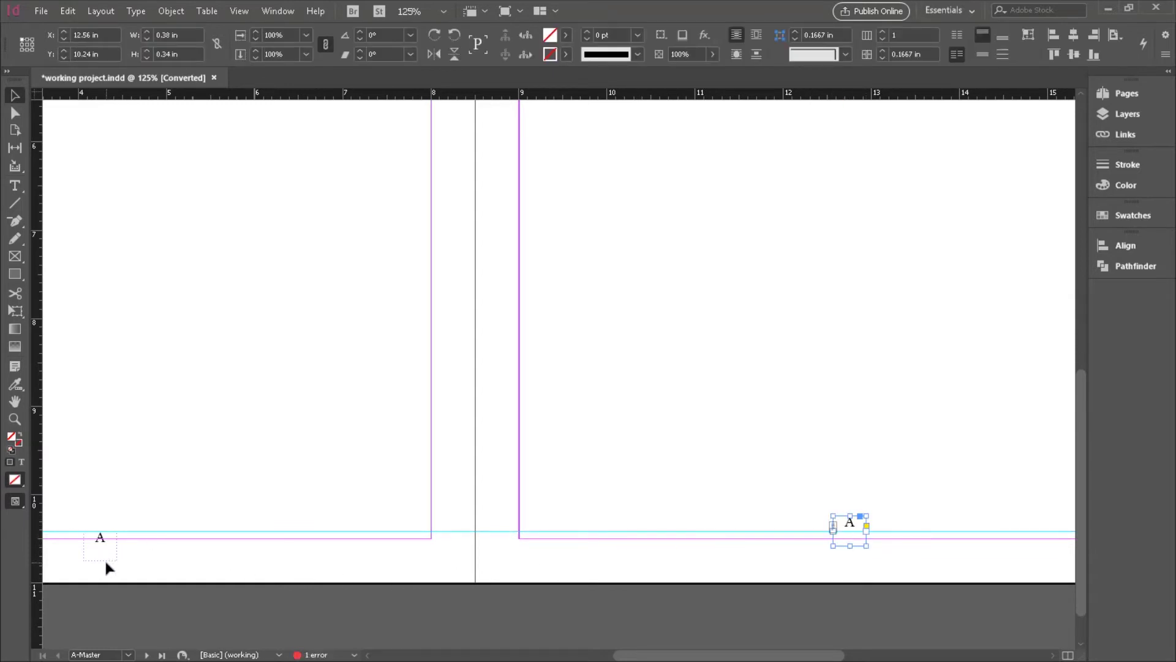
left_click(106, 560, "shift")
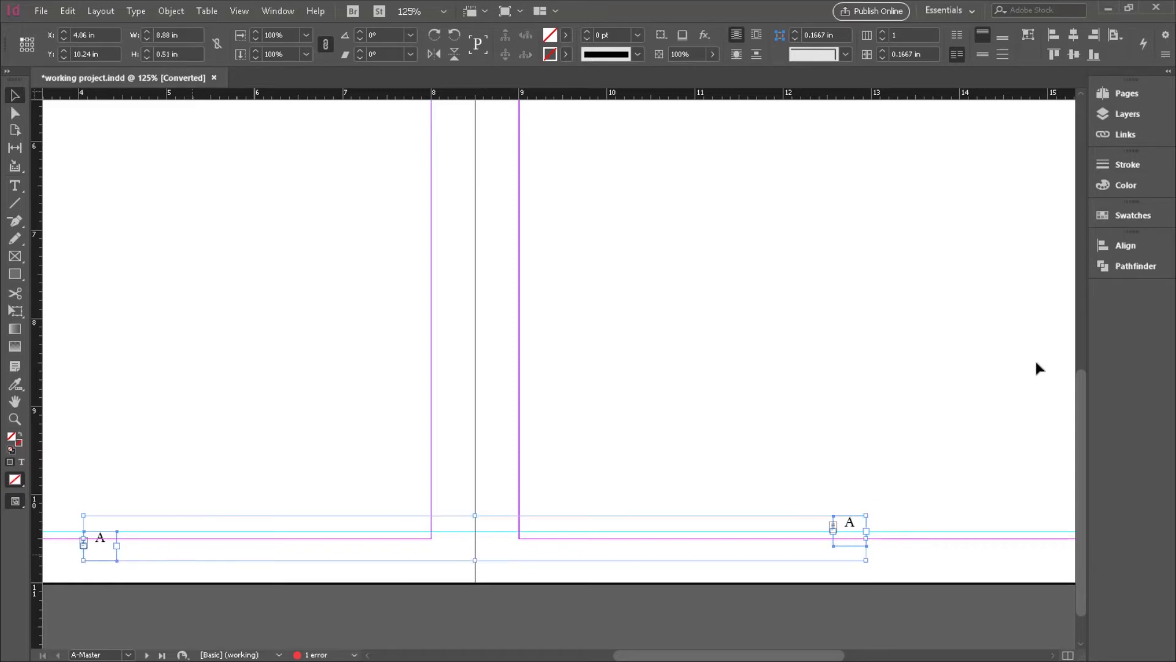
- Align both A frames' vertical centres to the selection and move them down to Y 10.41 in
left_click(1120, 248)
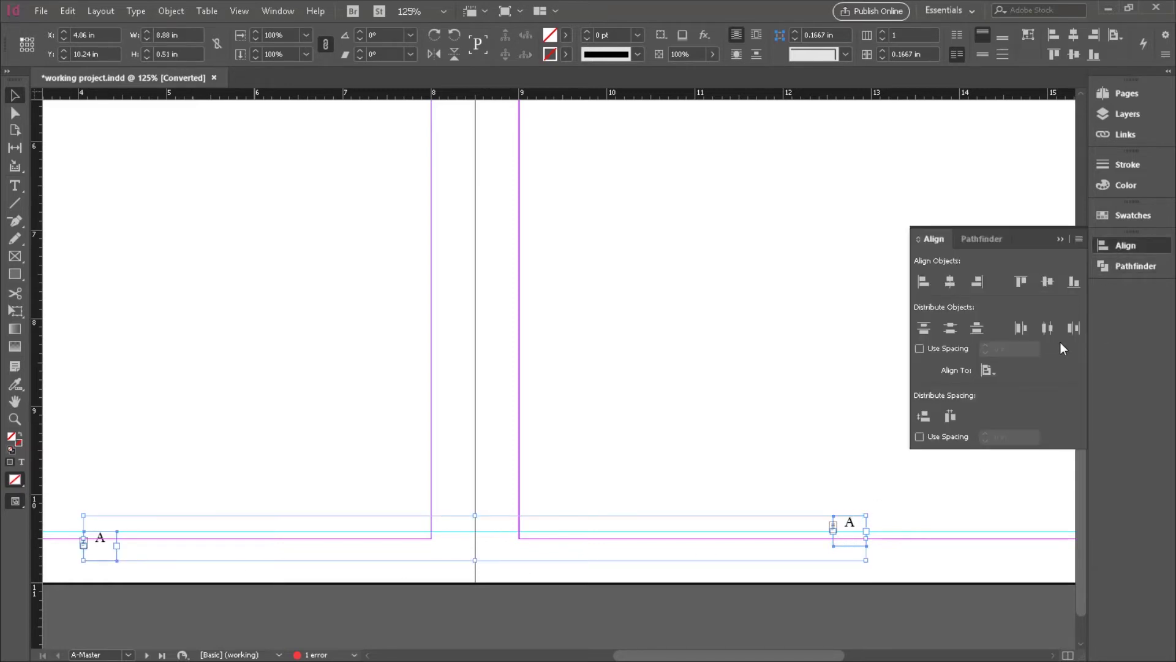
left_click(993, 373)
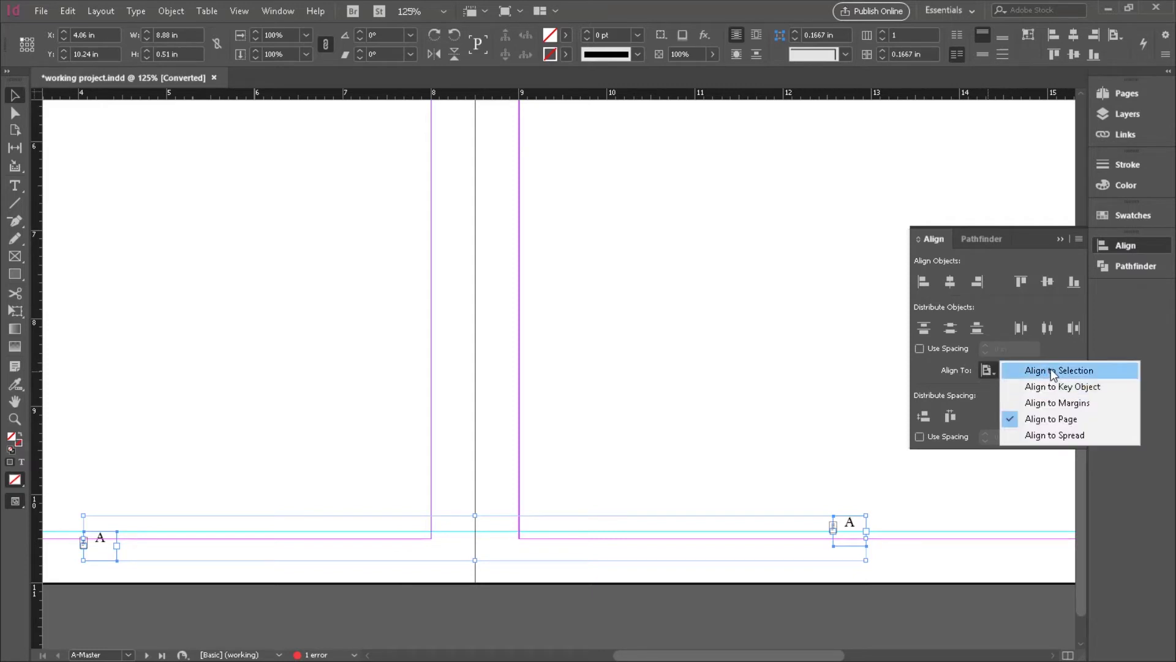
left_click(990, 369)
left_click(990, 369)
left_click(1034, 370)
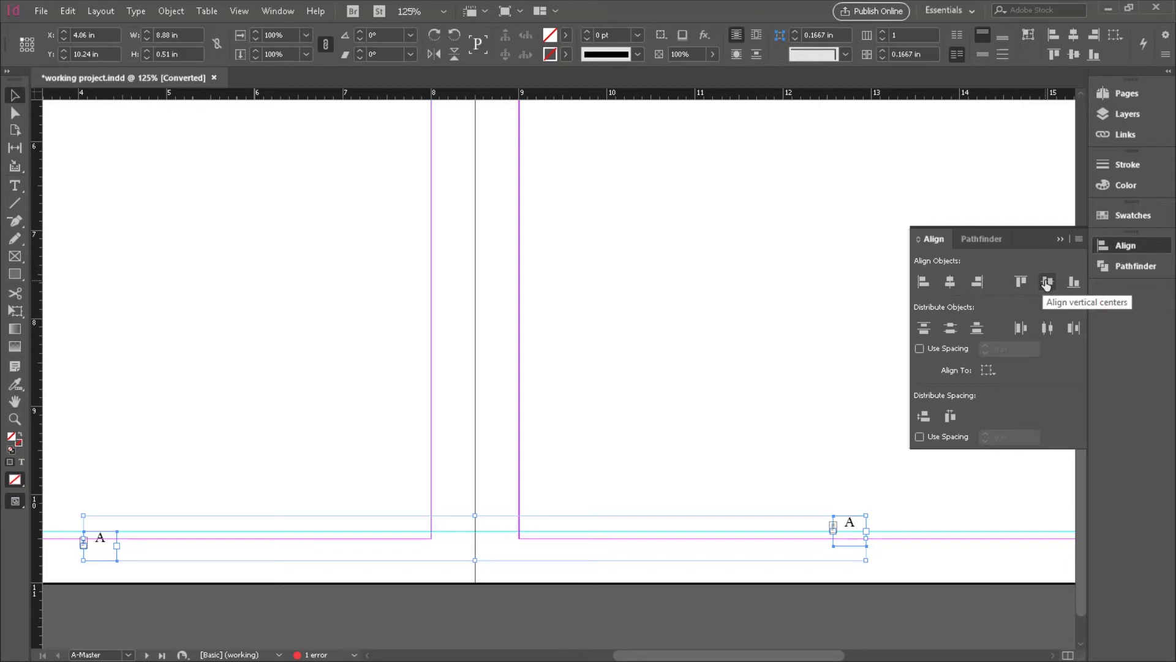
left_click(1046, 282)
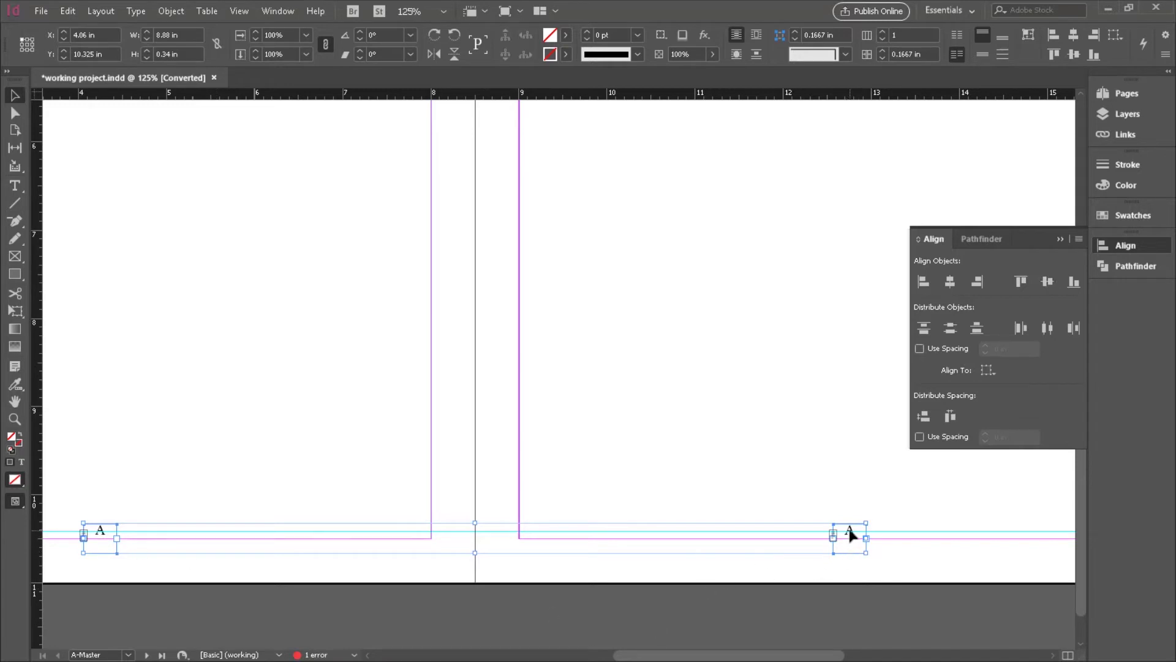
left_click_drag(851, 535, 851, 546)
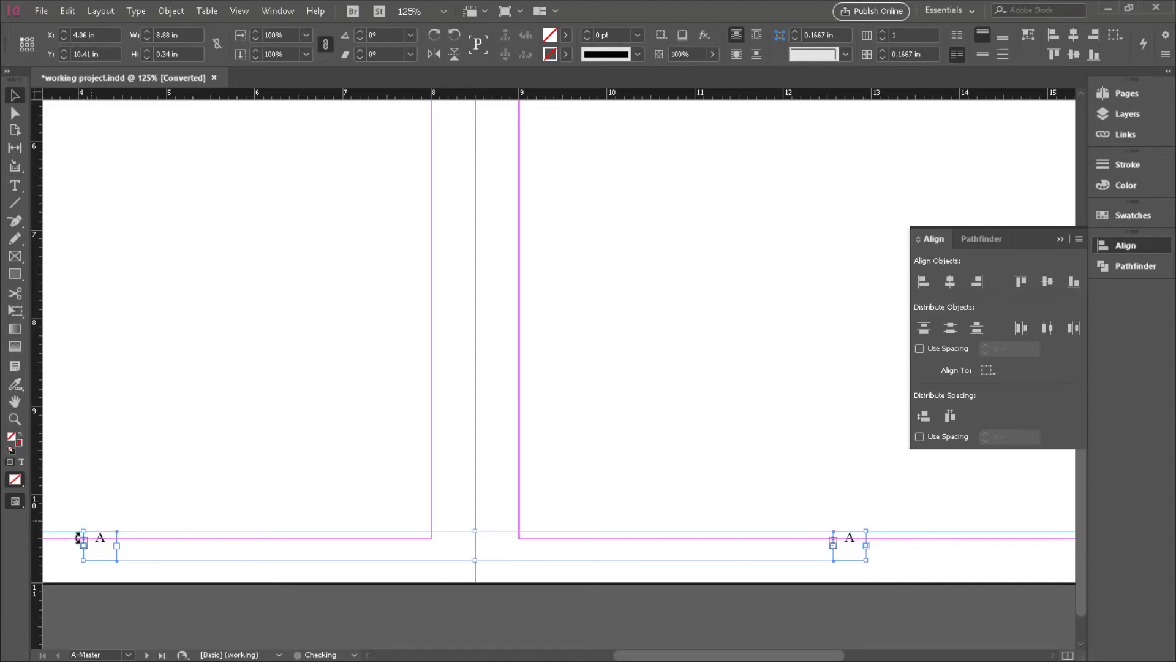
left_click(676, 442)
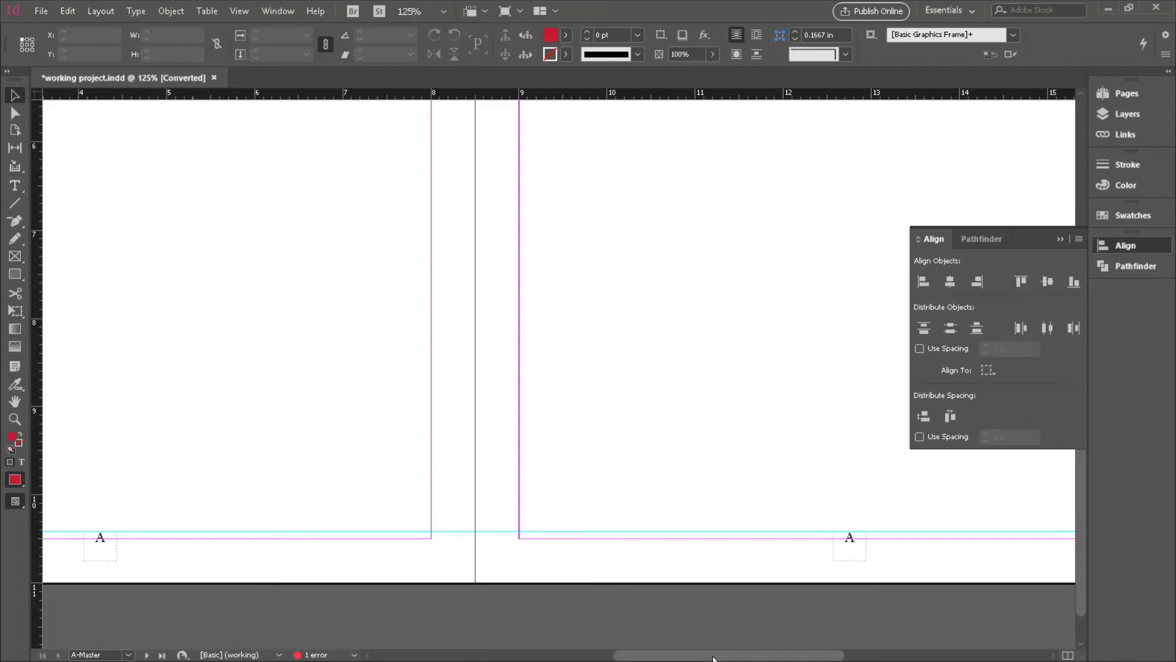
- Show the Layers panel and switch between Background images and Text etc, ending on Text etc
left_click_drag(712, 658, 678, 638)
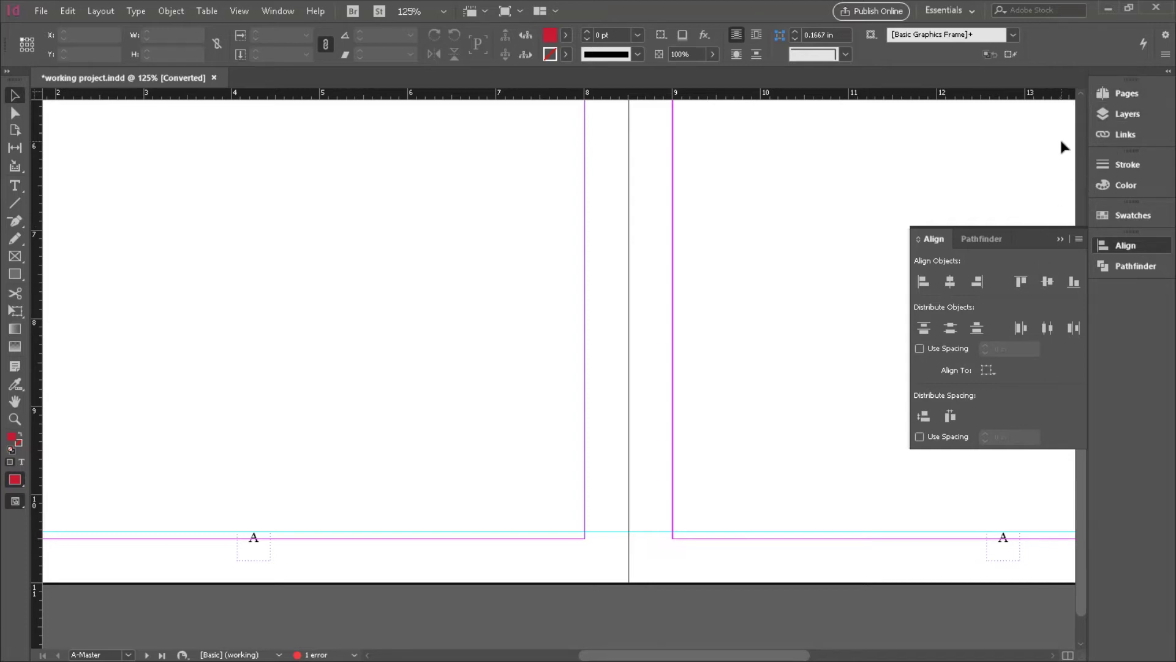
left_click(1128, 115)
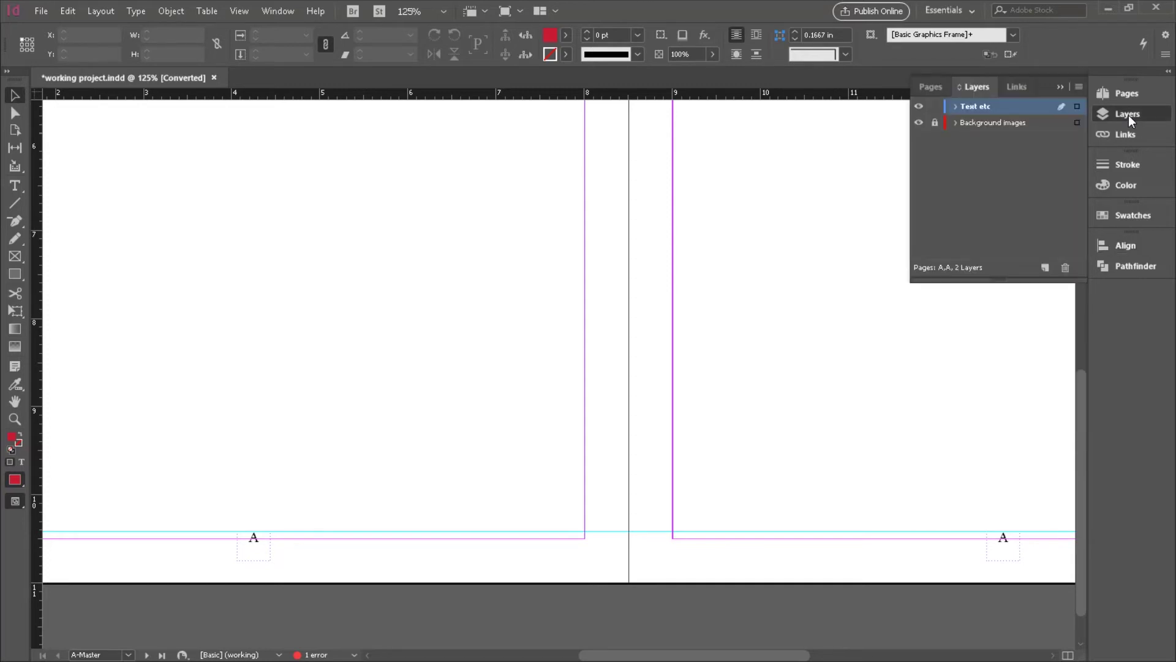
left_click(985, 125)
left_click(983, 108)
left_click(983, 126)
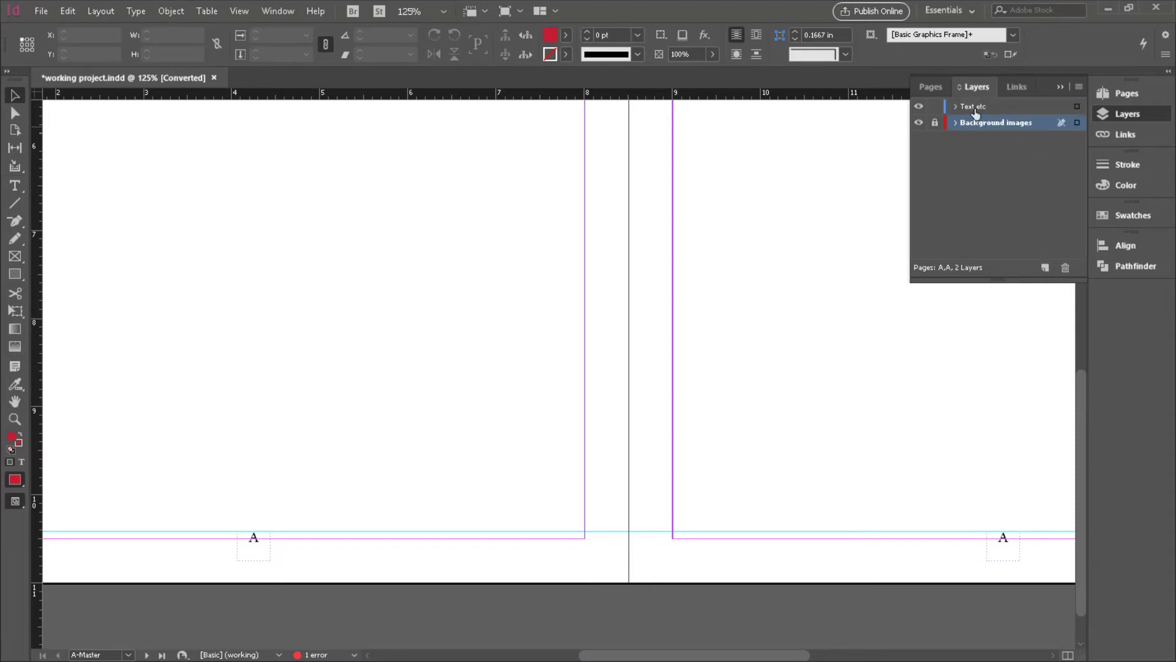
left_click(975, 108)
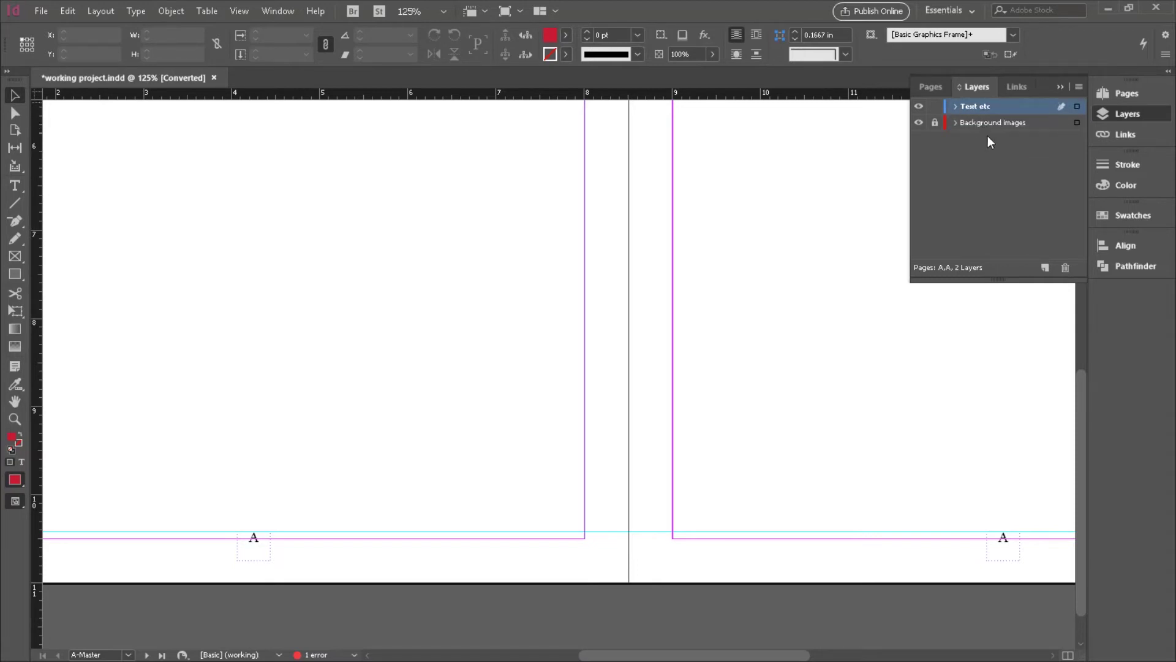
left_click(984, 126)
left_click(976, 108)
left_click(983, 130)
left_click(975, 109)
left_click(979, 128)
left_click(977, 112)
- Select the right A page-number frame and leave Text etc as the active layer
left_click(254, 545)
left_click(1009, 550)
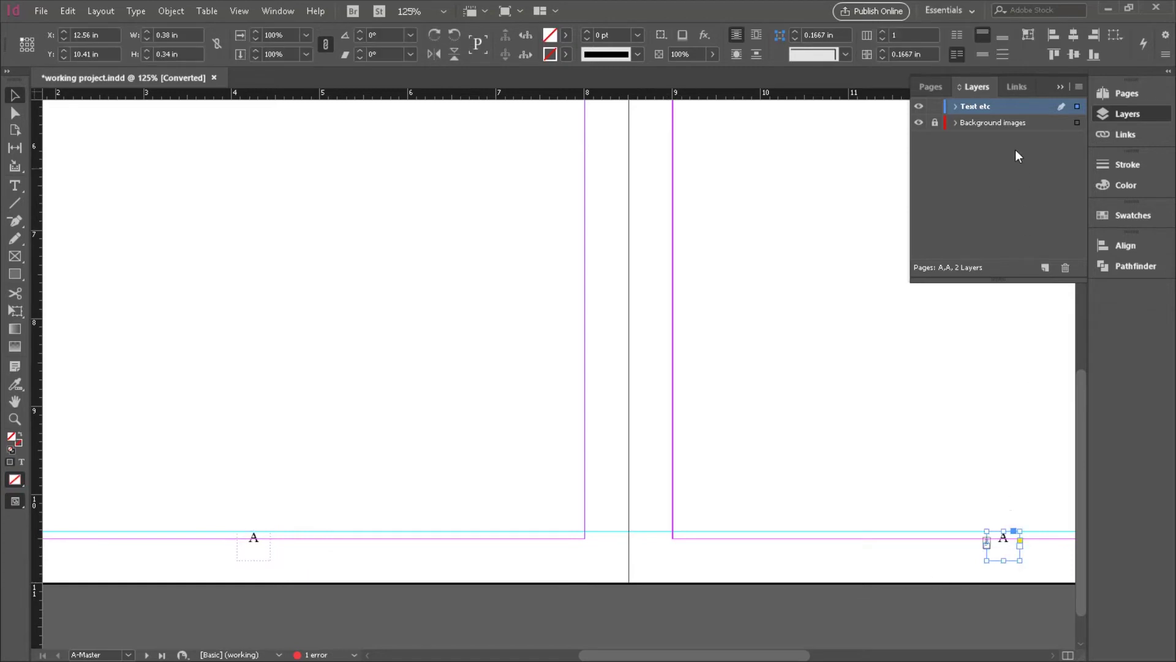
left_click(1004, 125)
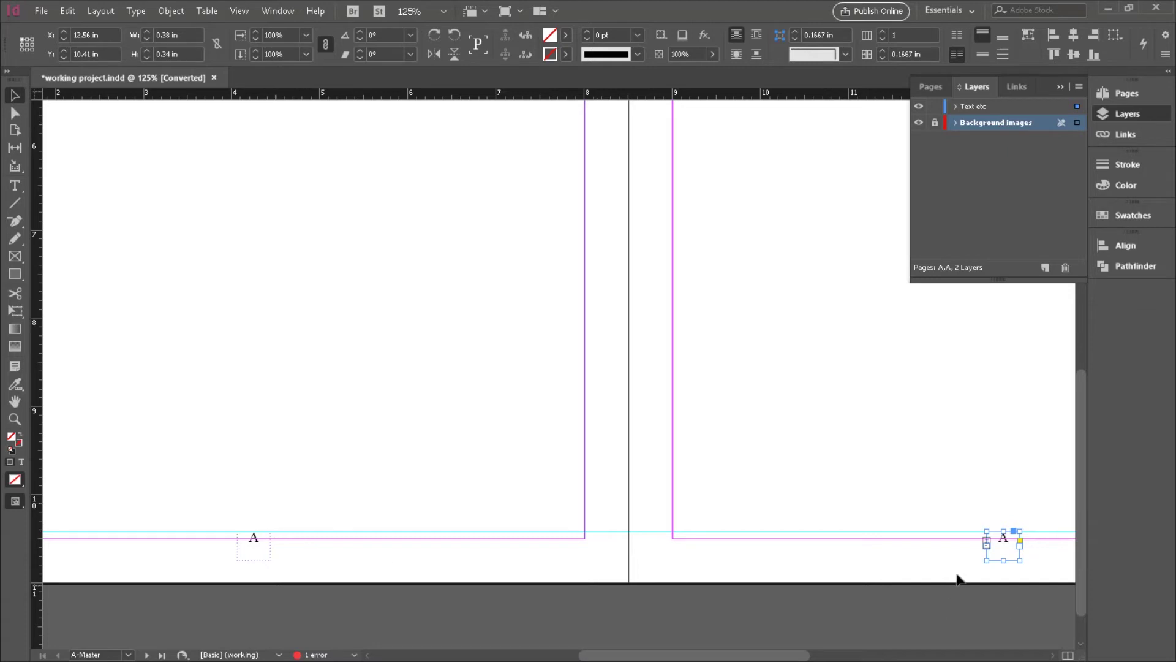
left_click(973, 110)
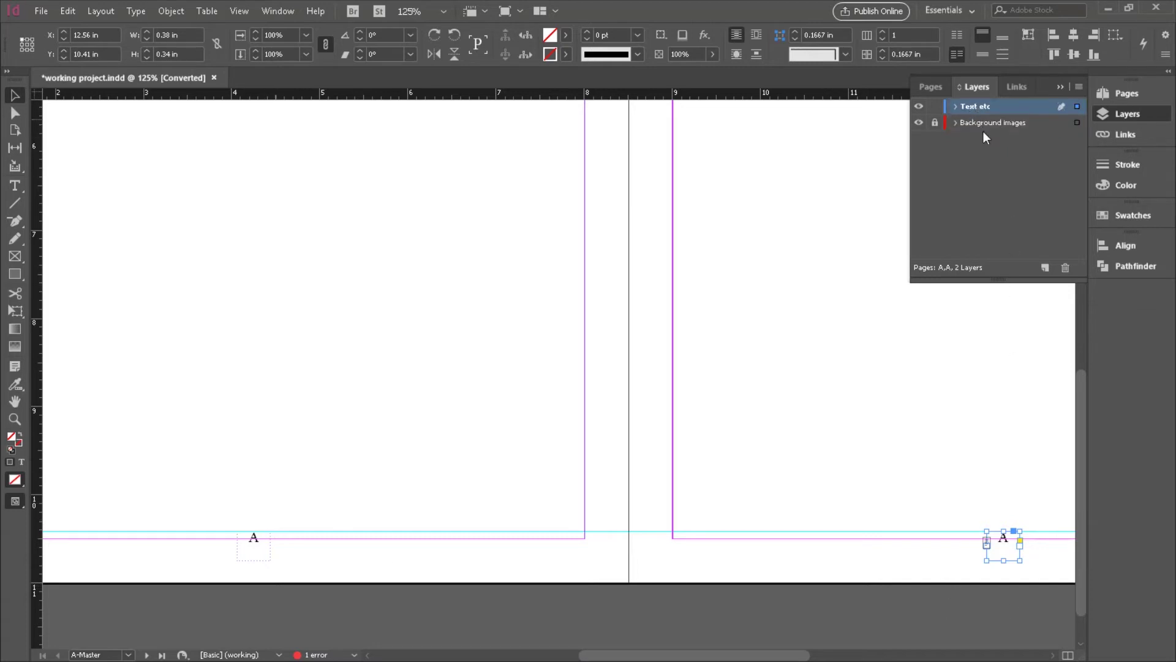
left_click(987, 124)
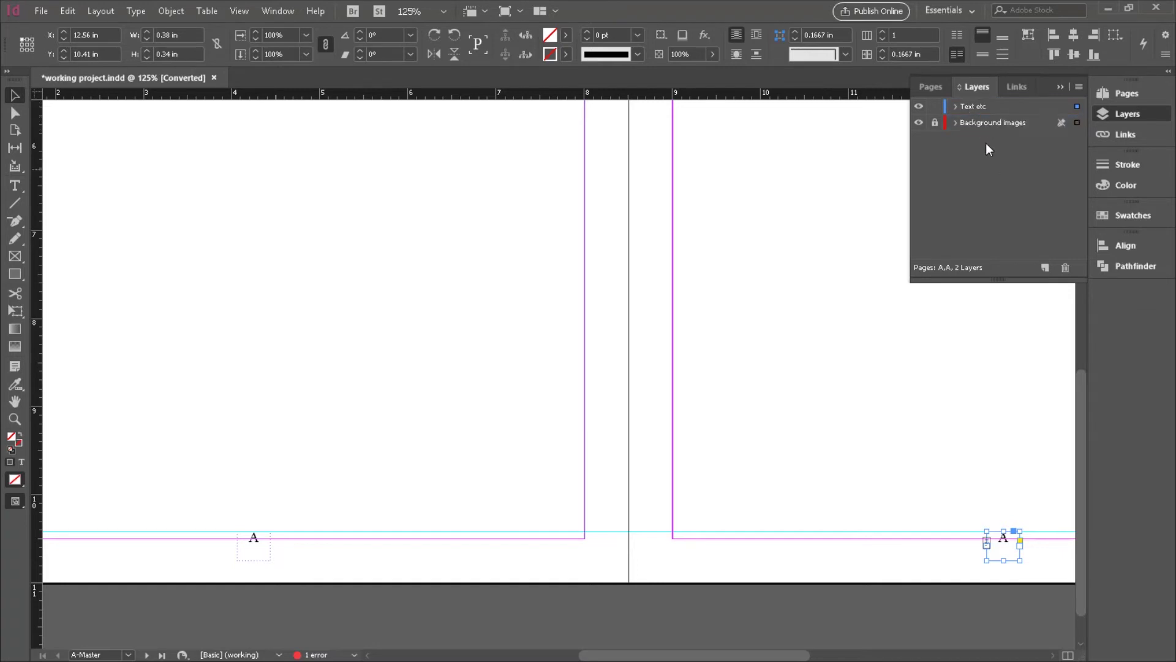
left_click(974, 107)
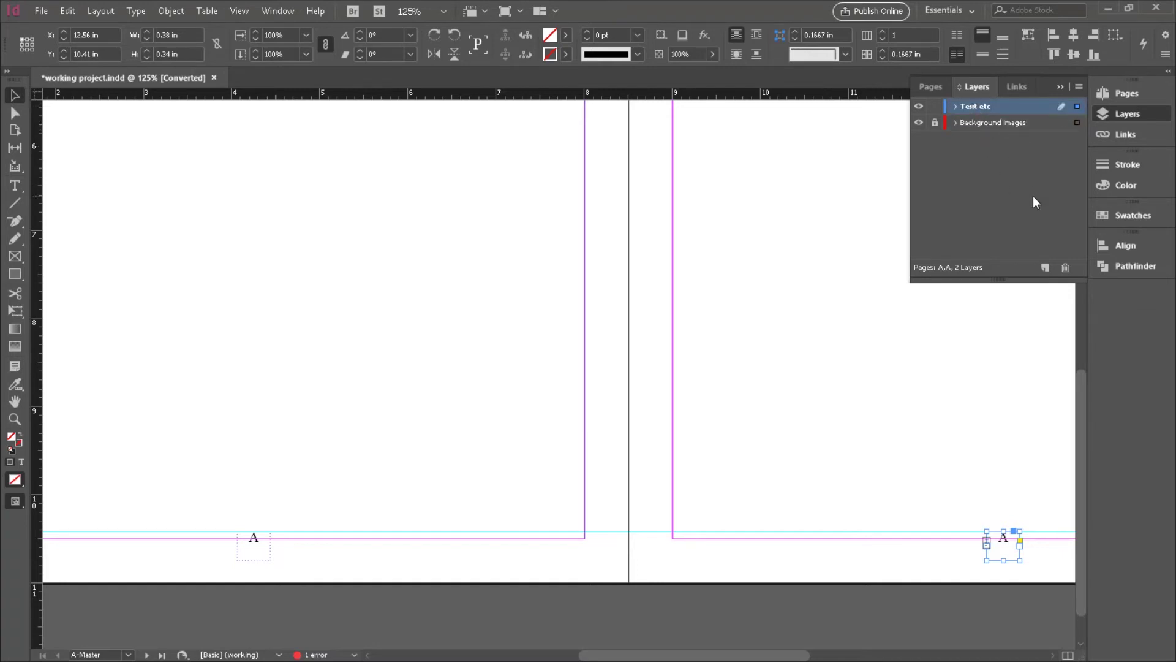
- Create a new layer named 'master page stuff'
left_click(1045, 268)
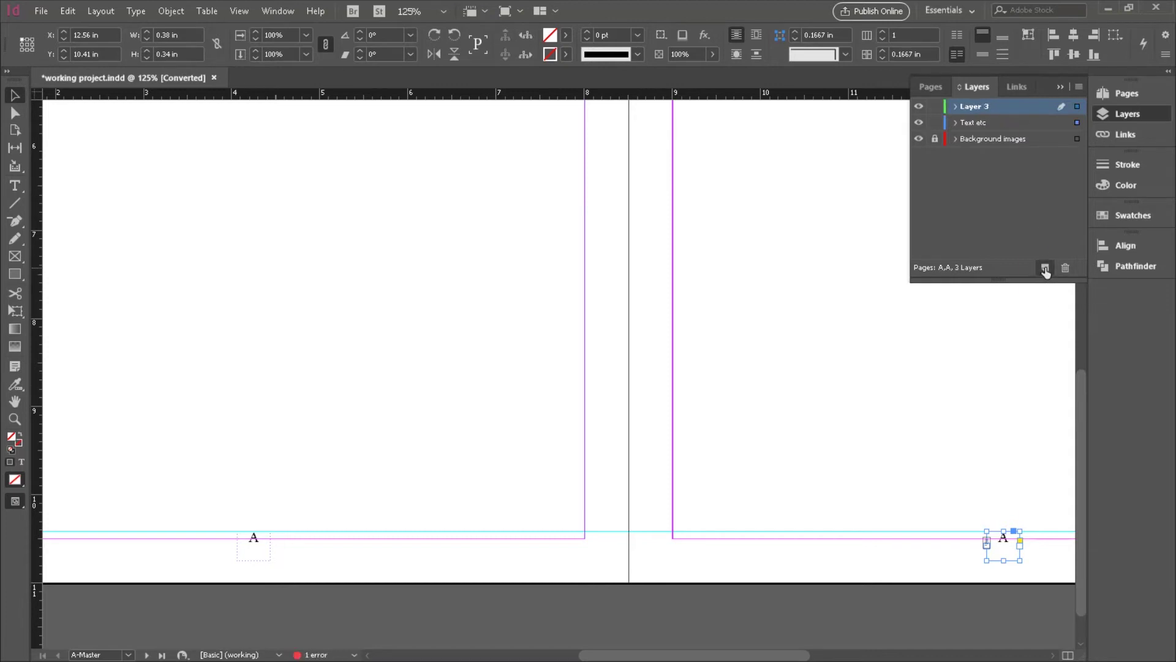
double_click(975, 107)
type("master page stuff")
key("Return")
- Toggle Text etc's visibility and switch active layers, leaving Text etc visible
left_click(920, 122)
left_click(920, 122)
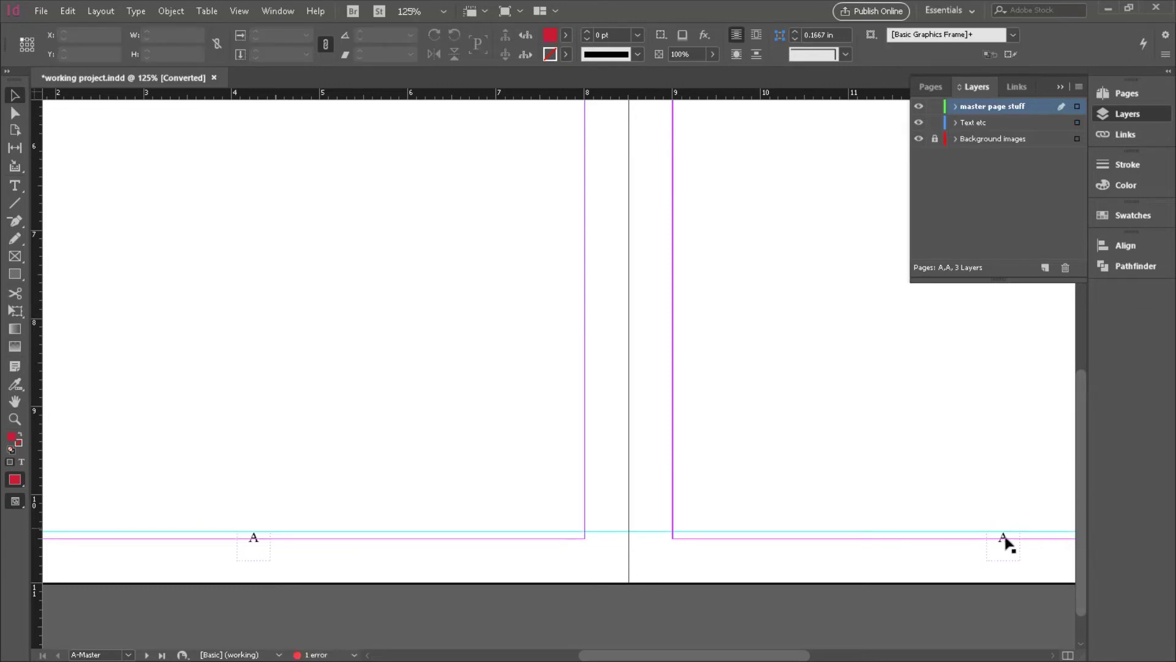
left_click(970, 124)
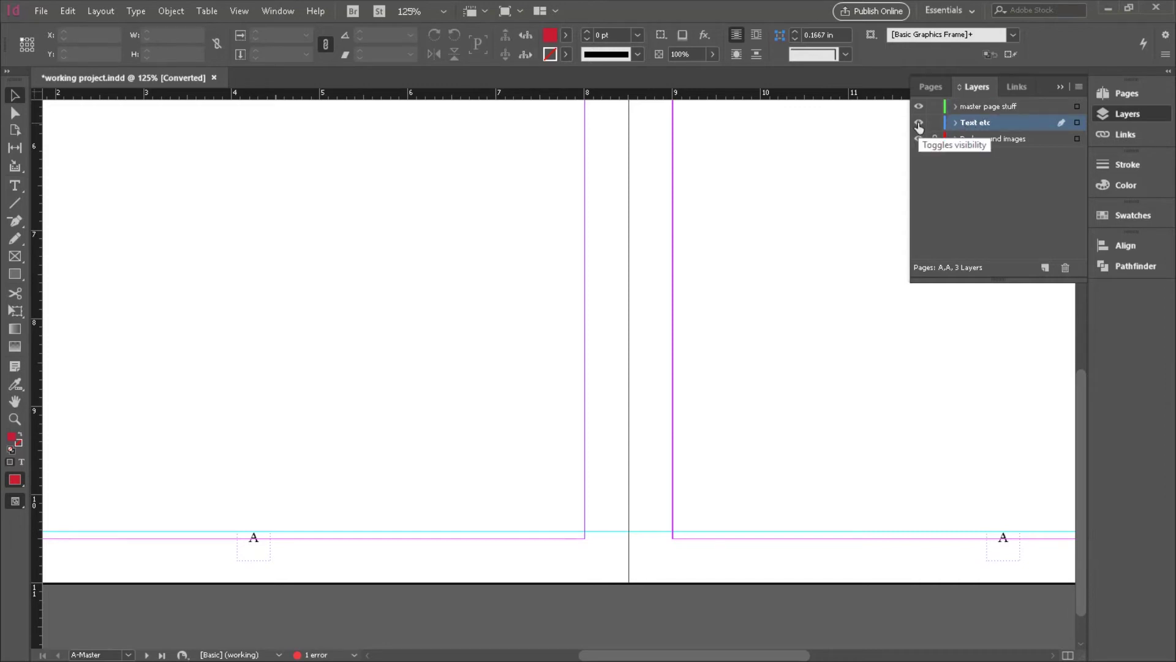
left_click(979, 109)
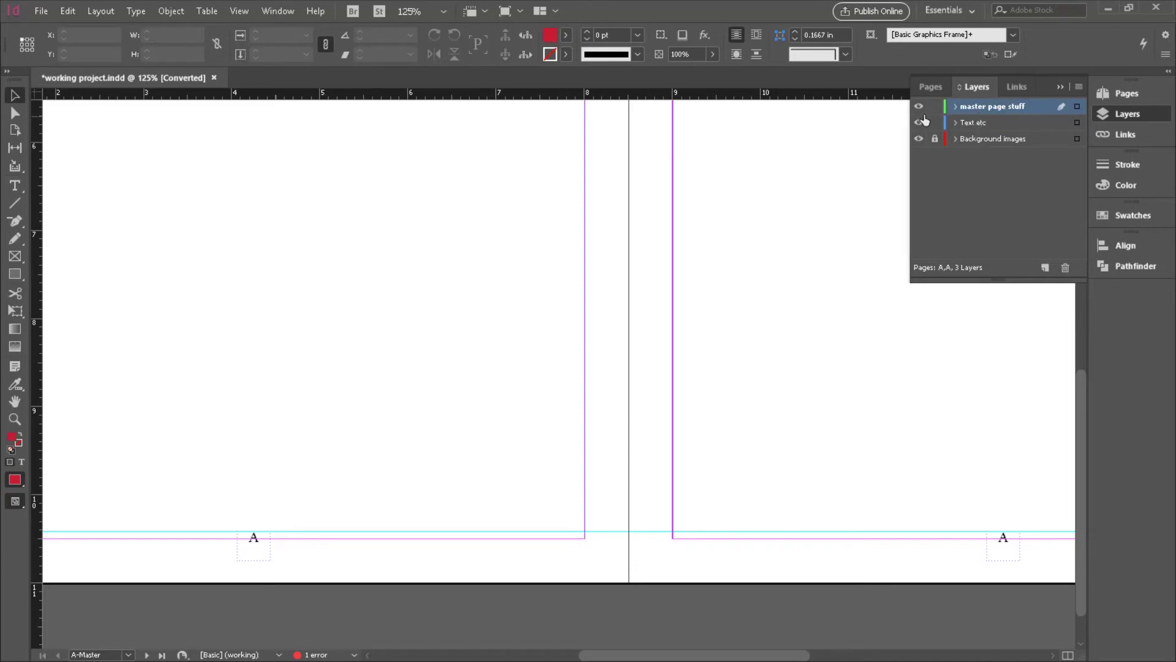
left_click(978, 126)
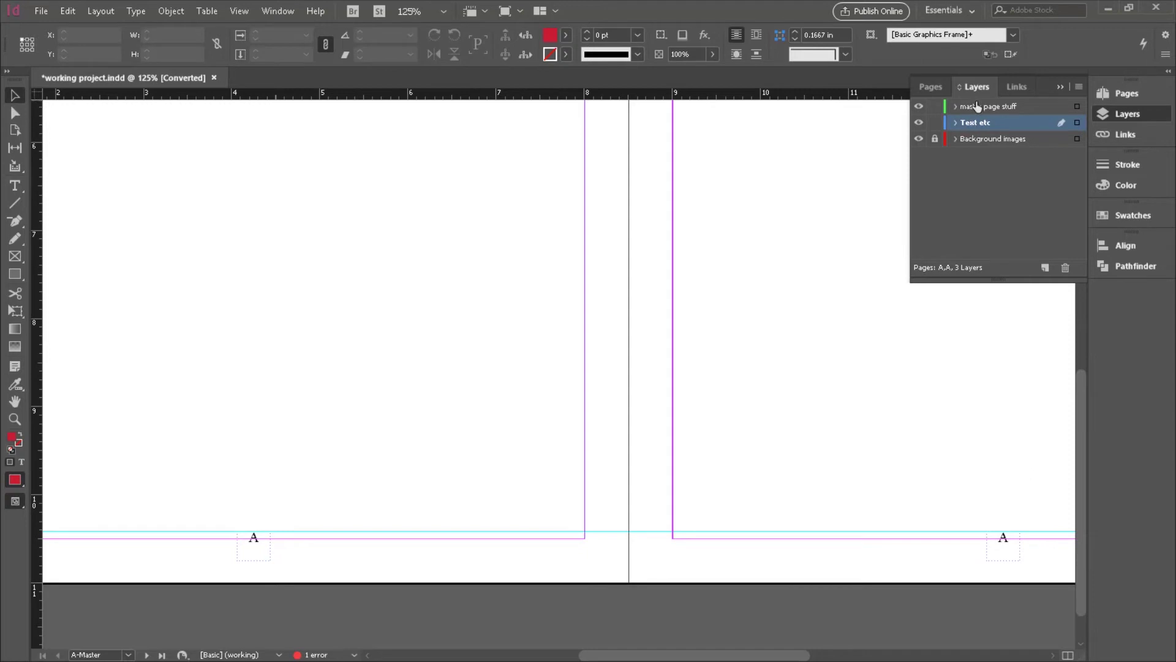
left_click(919, 123)
left_click(919, 124)
left_click(919, 125)
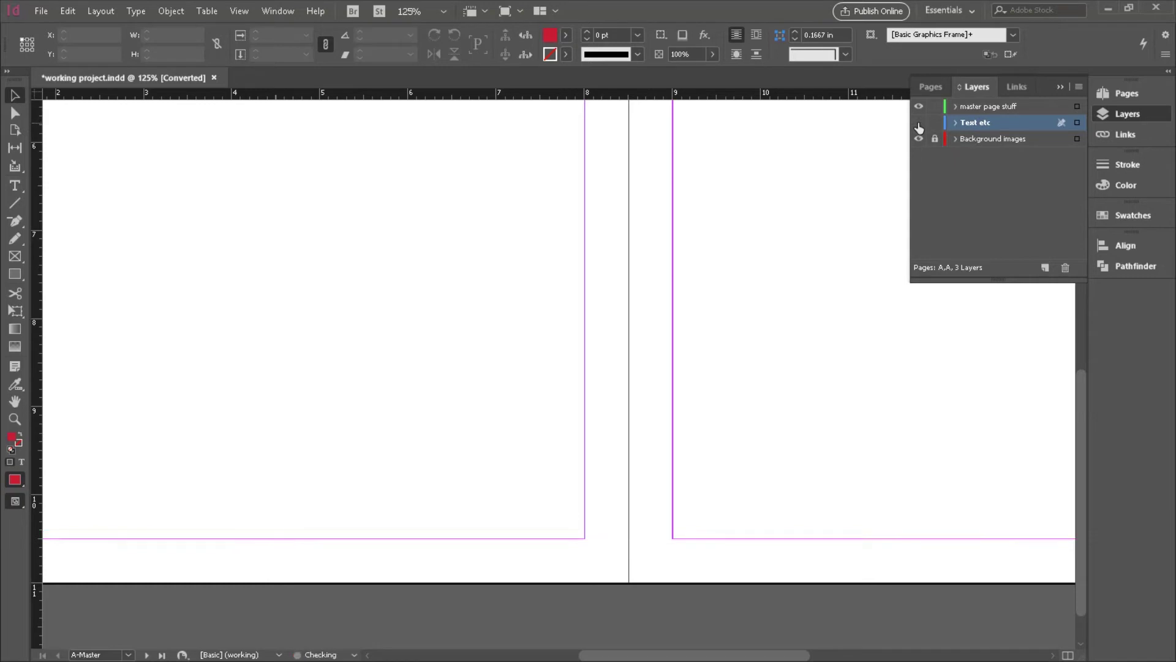
left_click(919, 124)
left_click(919, 125)
left_click(919, 124)
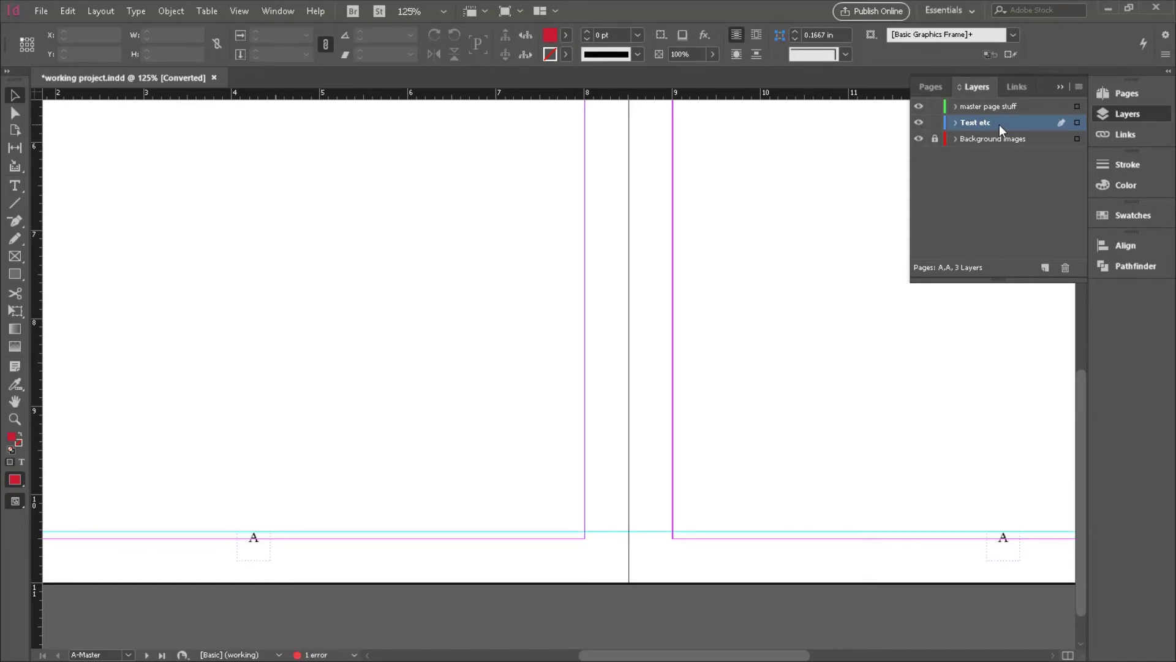
- Cut both A page-number frames from the Text etc layer
left_click(1002, 536)
left_click(258, 542, "shift")
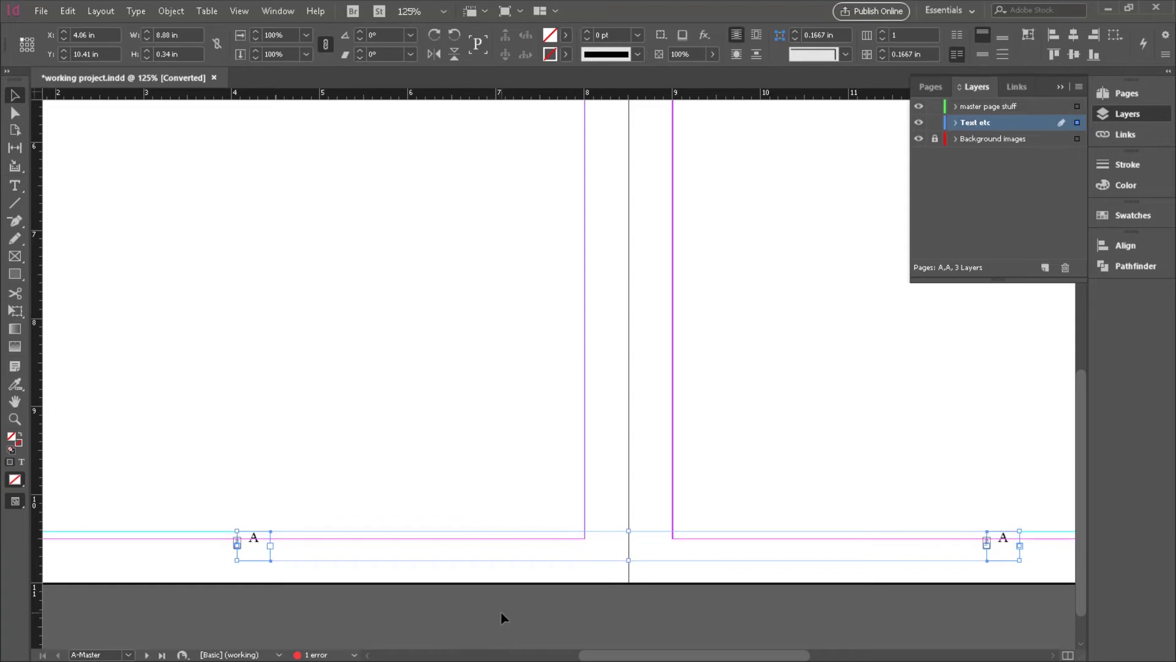
key("ctrl+x")
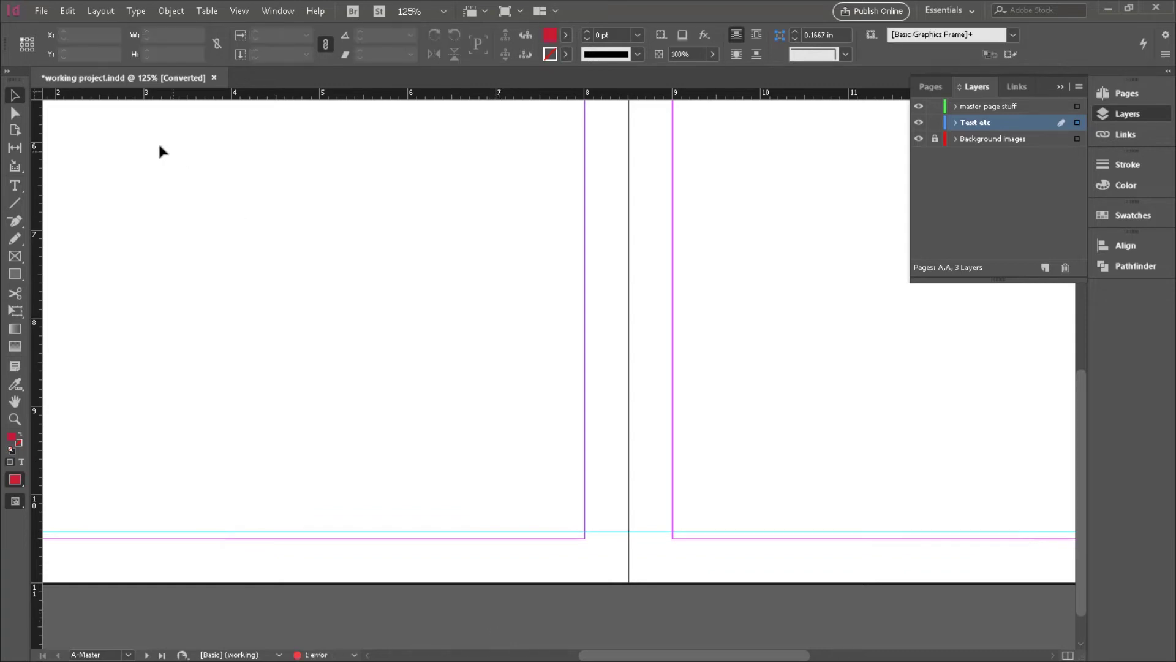
- Target the master page stuff layer and delete the stray paste at the view centre
left_click(69, 10)
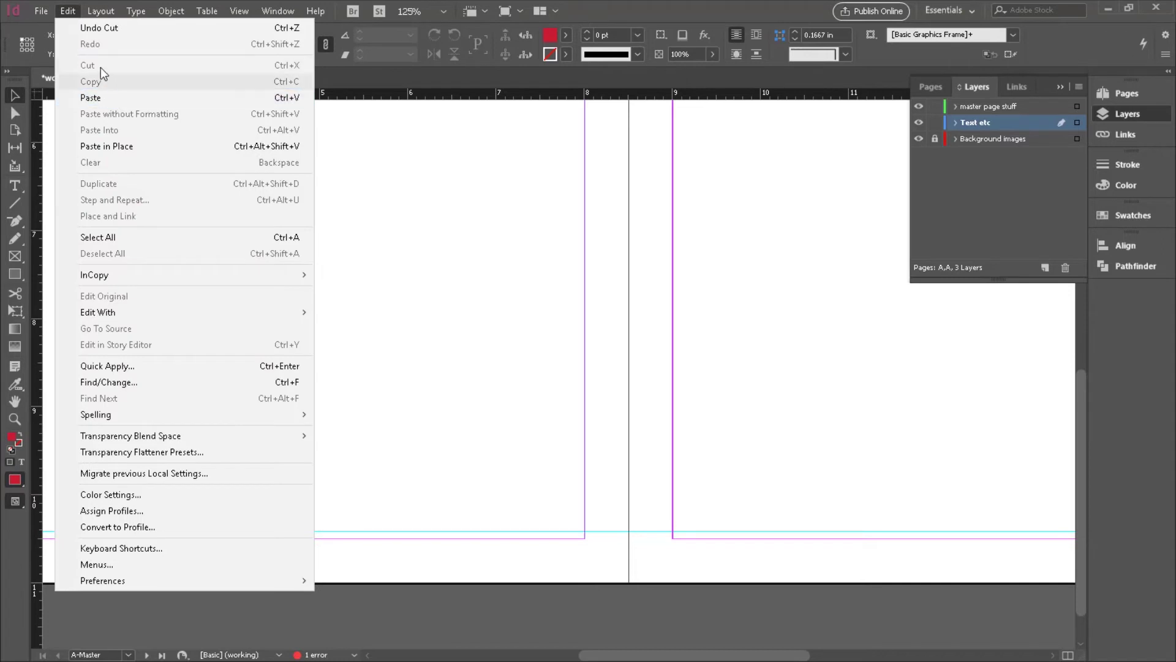
left_click(979, 105)
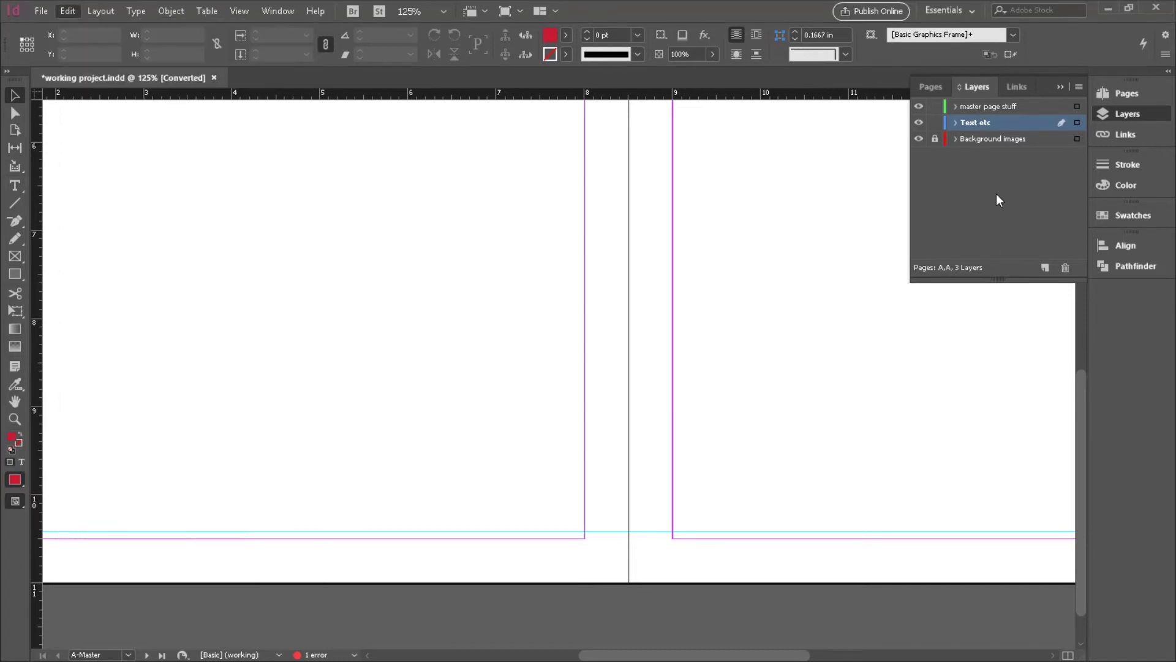
left_click(986, 108)
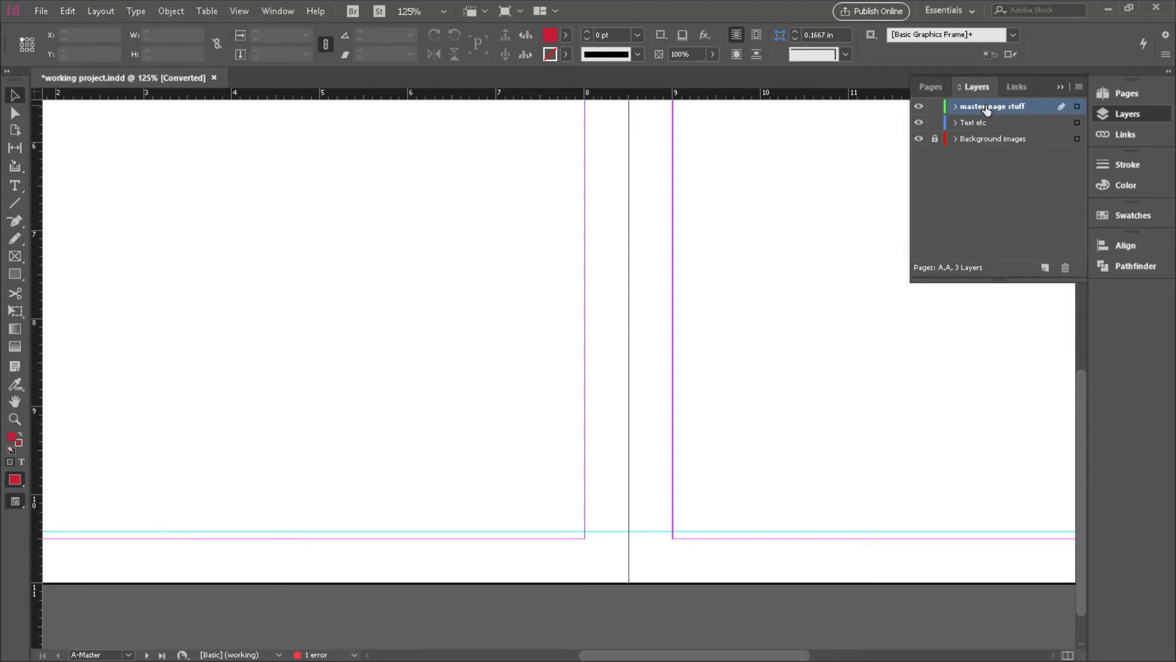
key("ctrl+v")
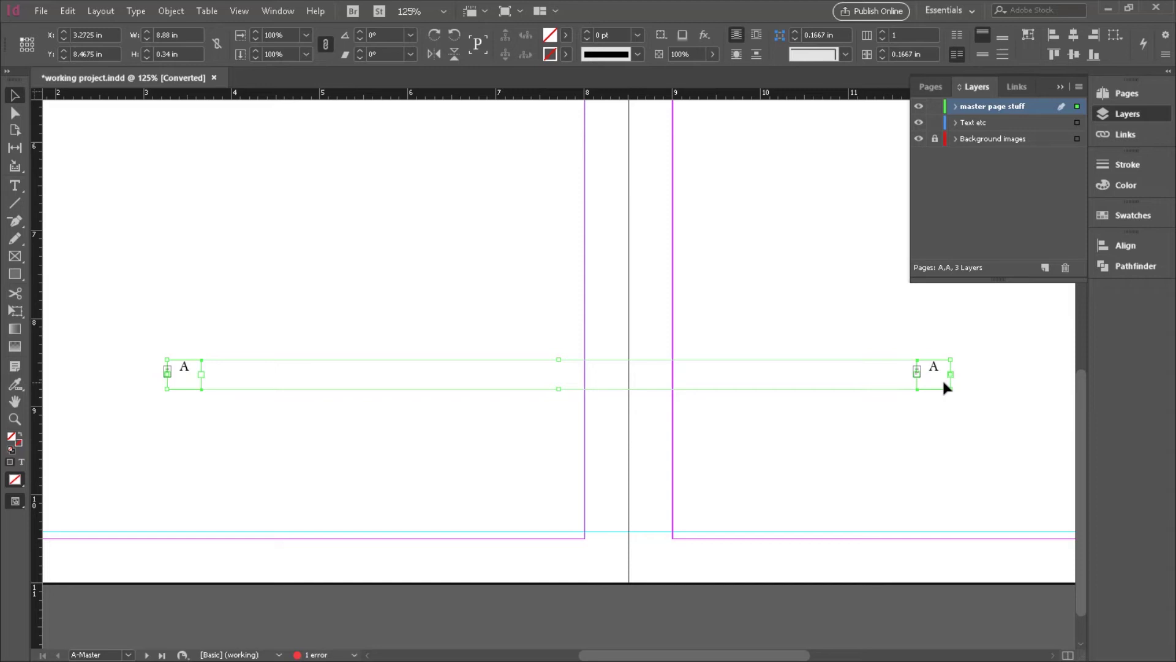
key("Delete")
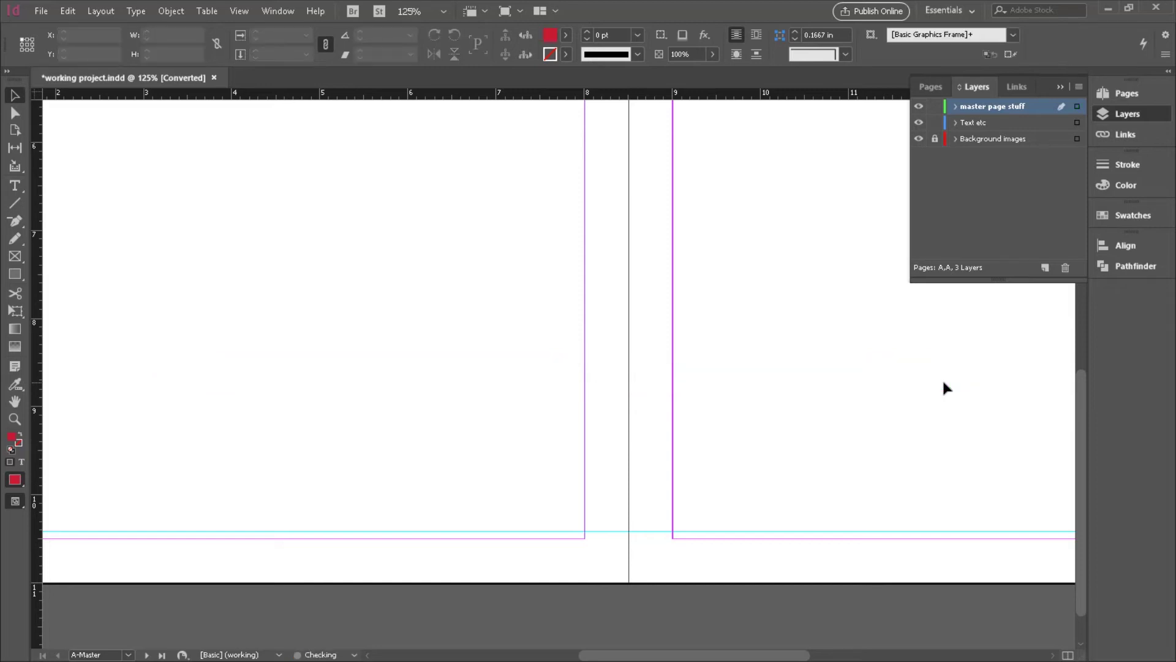
- Use Edit > Paste in Place to restore both A frames on master page stuff
left_click(67, 11)
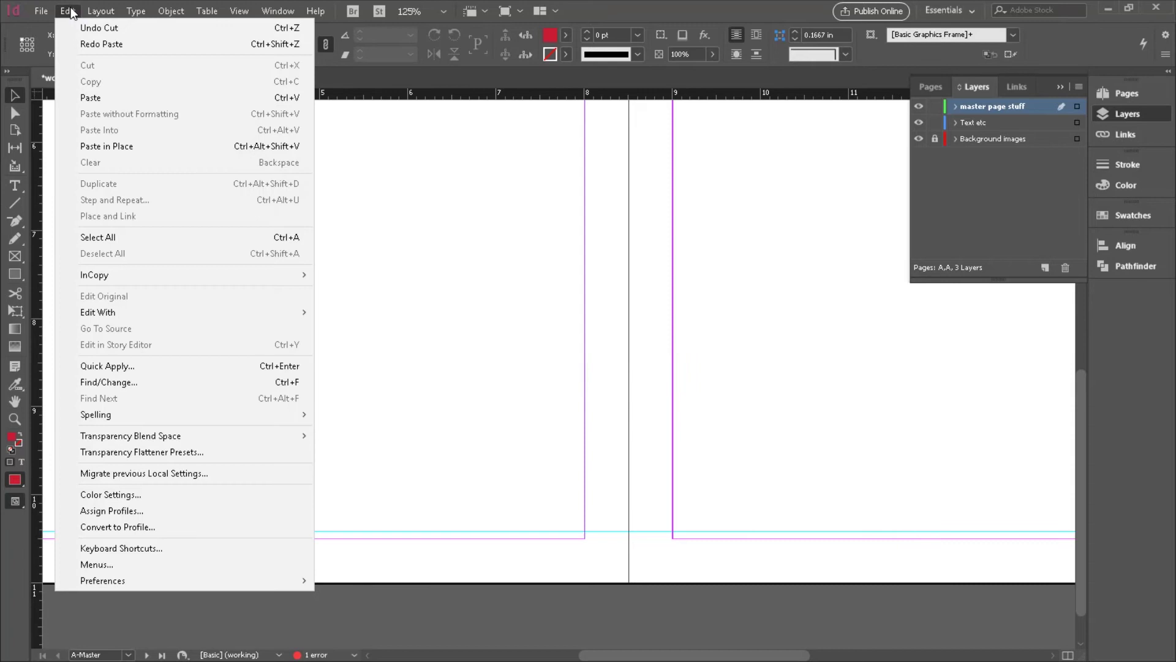
left_click(104, 146)
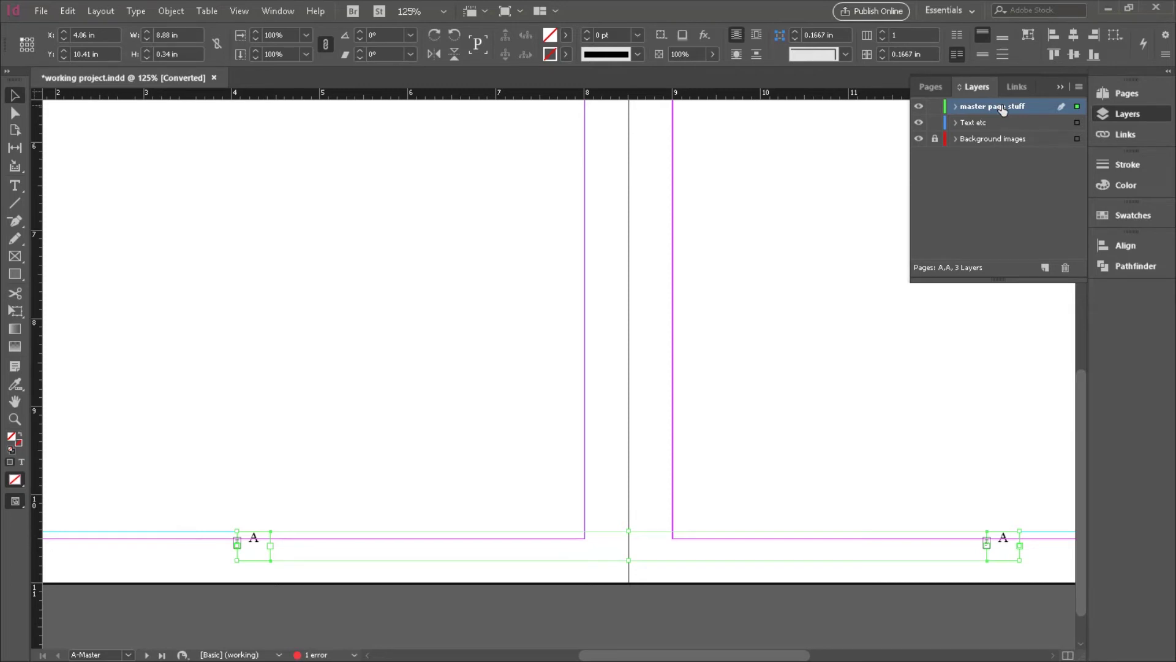
- Switch to the Pages panel showing the A-Master thumbnails with their page-number markers
left_click(1124, 93)
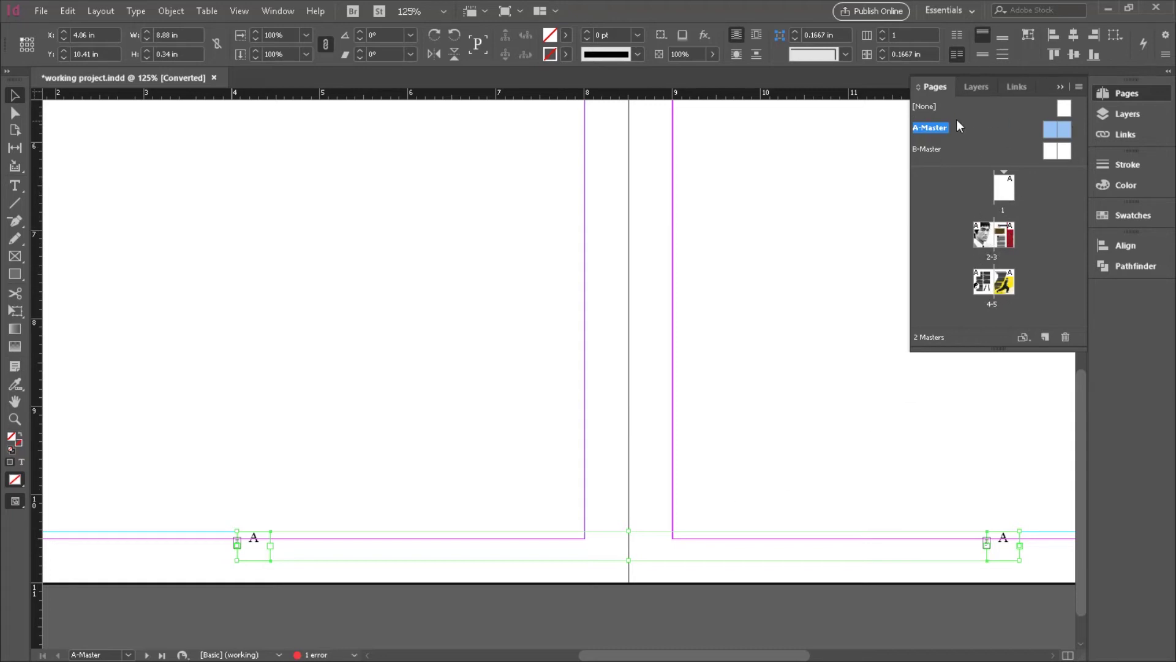
- Go to spread 2-3 and select the body text frame on page 3
double_click(984, 239)
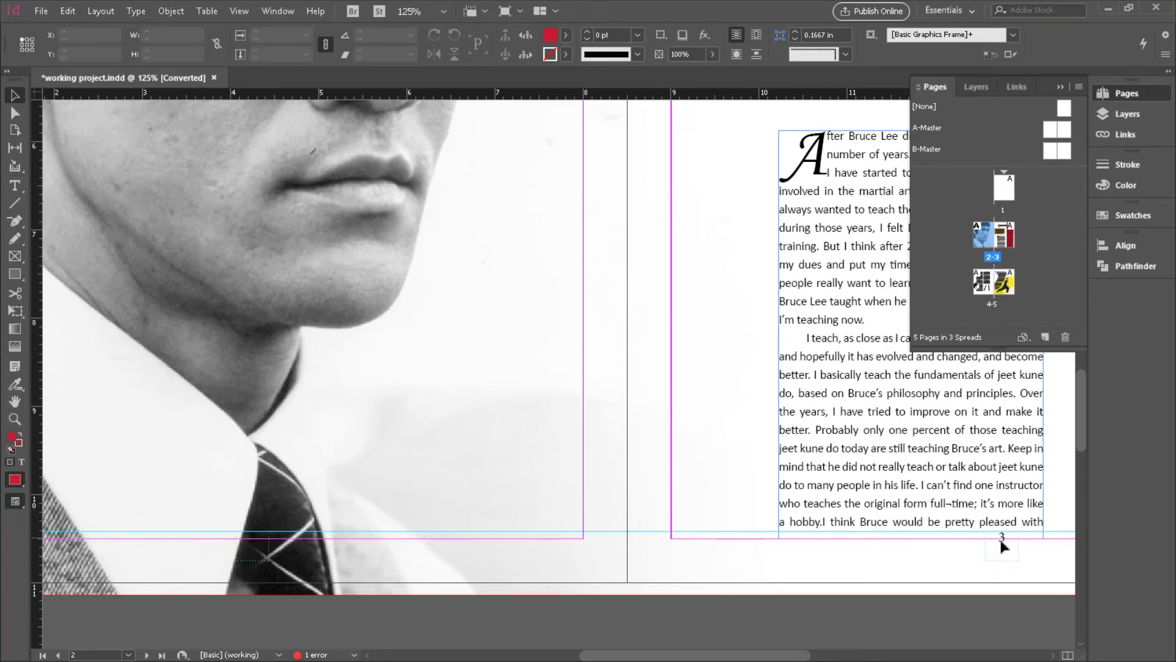
left_click(938, 448)
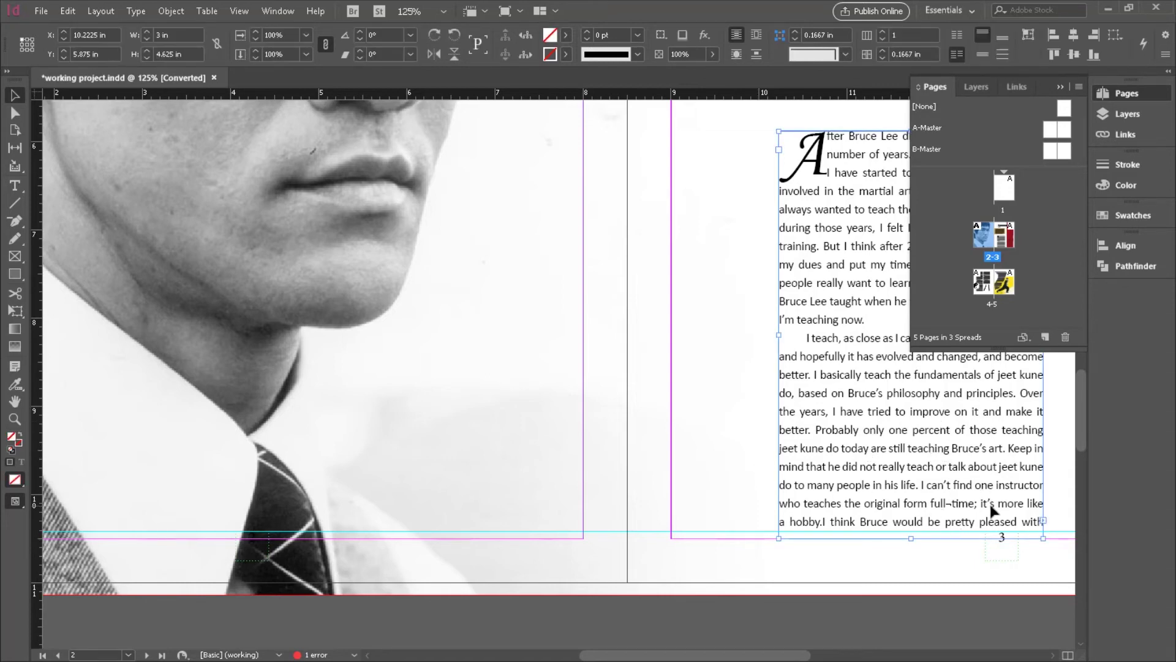
left_click_drag(757, 655, 678, 655)
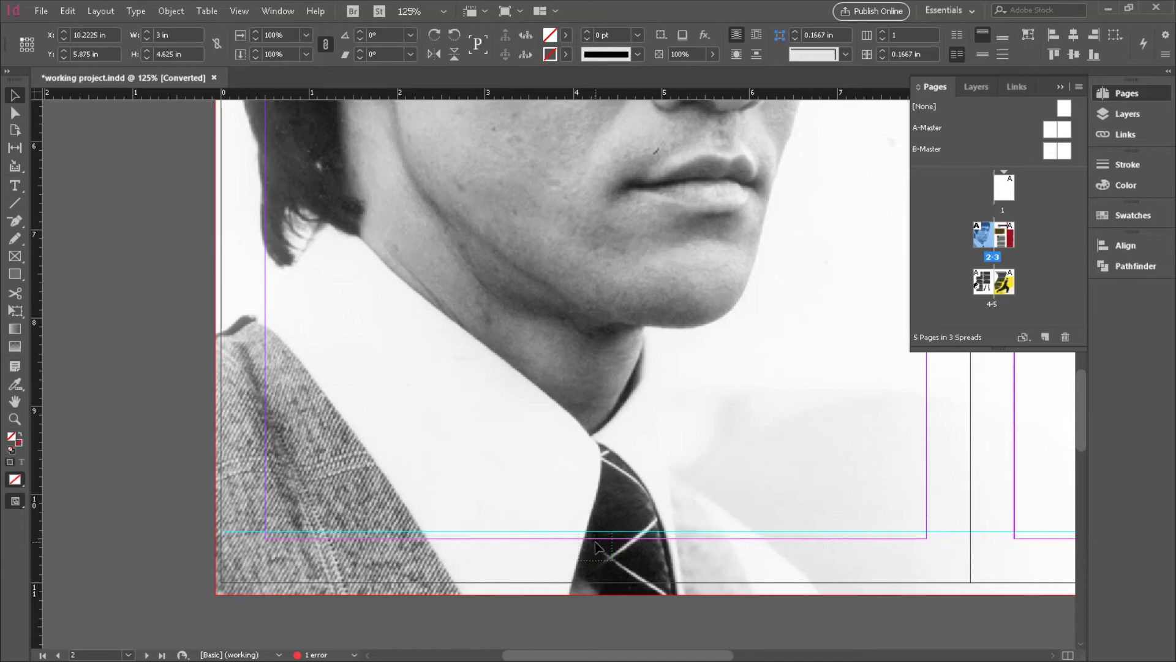
left_click_drag(646, 655, 794, 651)
- Scroll through spreads 2-3 and 4-5, then back up to page 1 showing page number 1
scroll(689, 468, "down", 15)
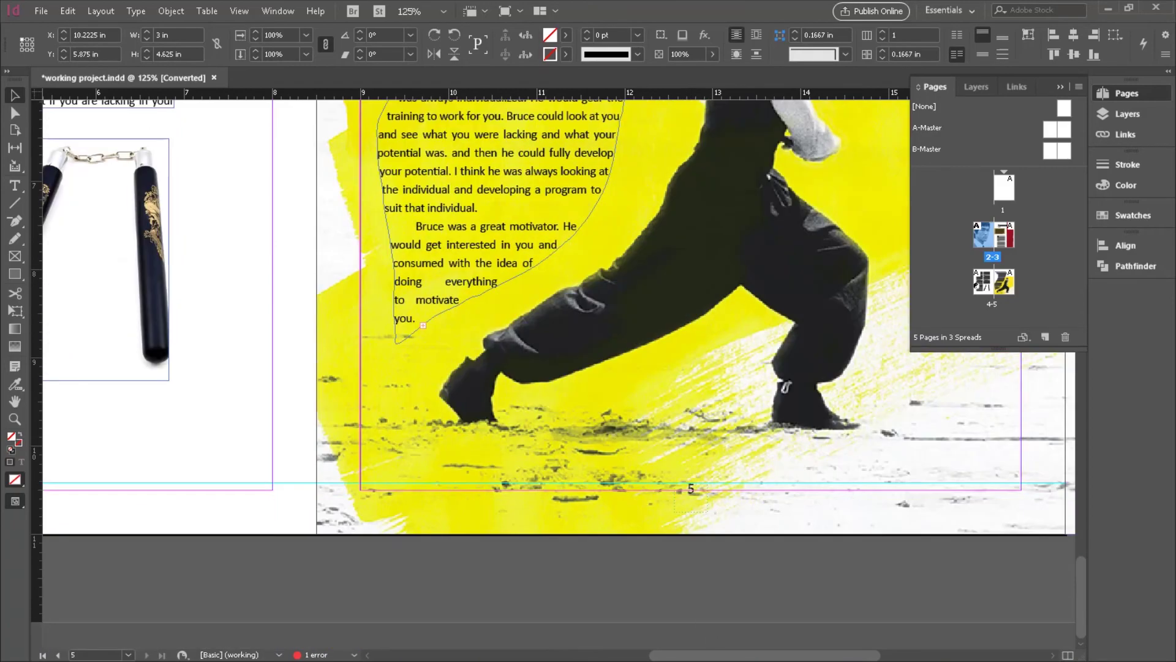
left_click_drag(720, 654, 639, 654)
scroll(667, 462, "up", 15)
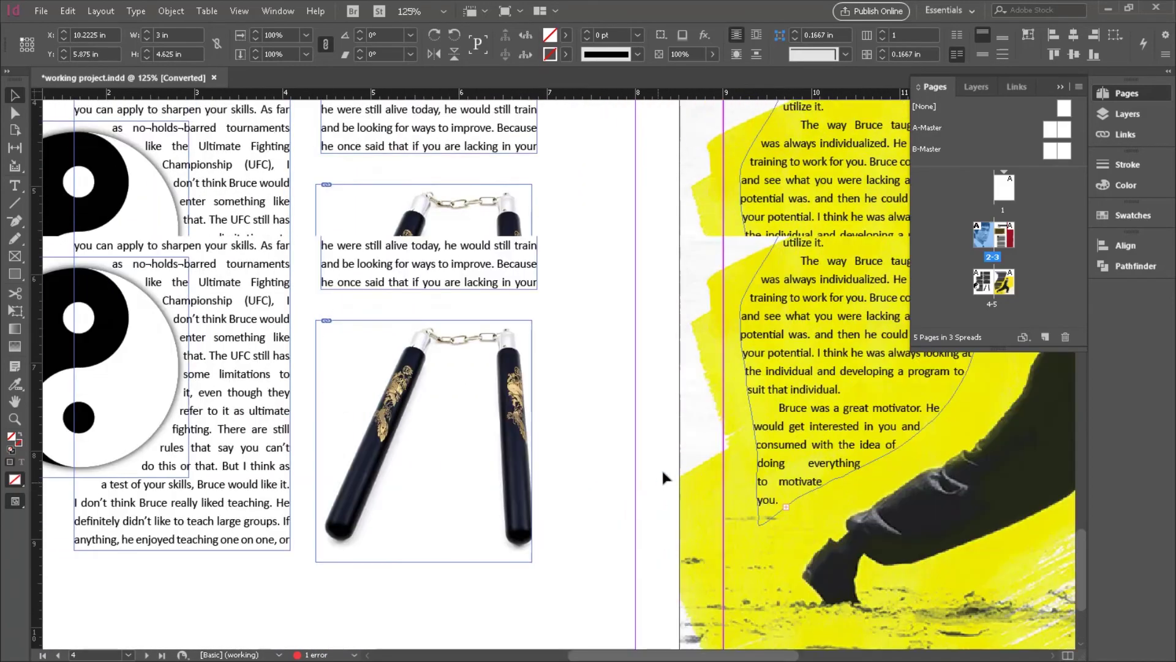
scroll(668, 472, "down", 8)
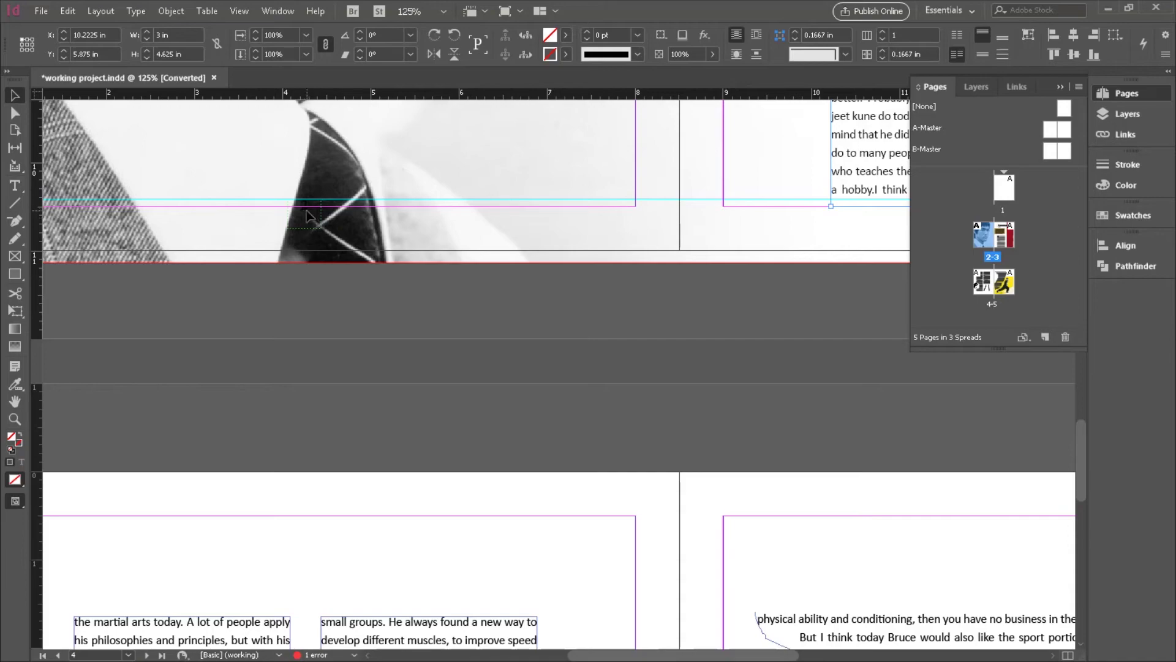
scroll(926, 613, "up", 2)
scroll(926, 612, "up", 15)
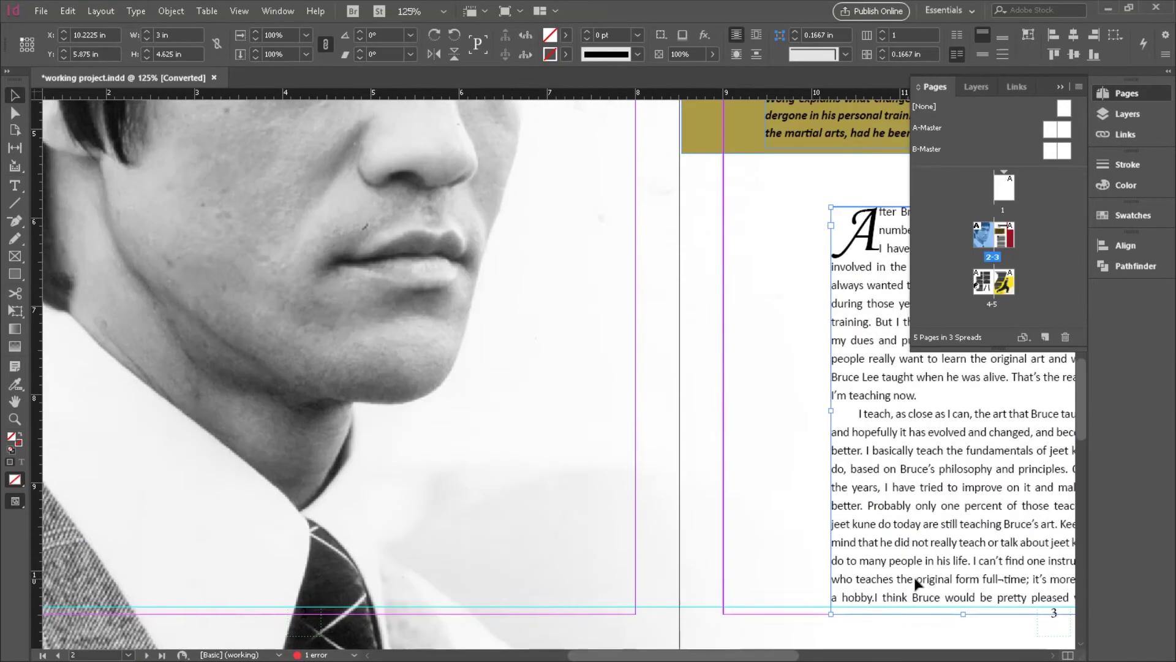
scroll(915, 580, "down", 2)
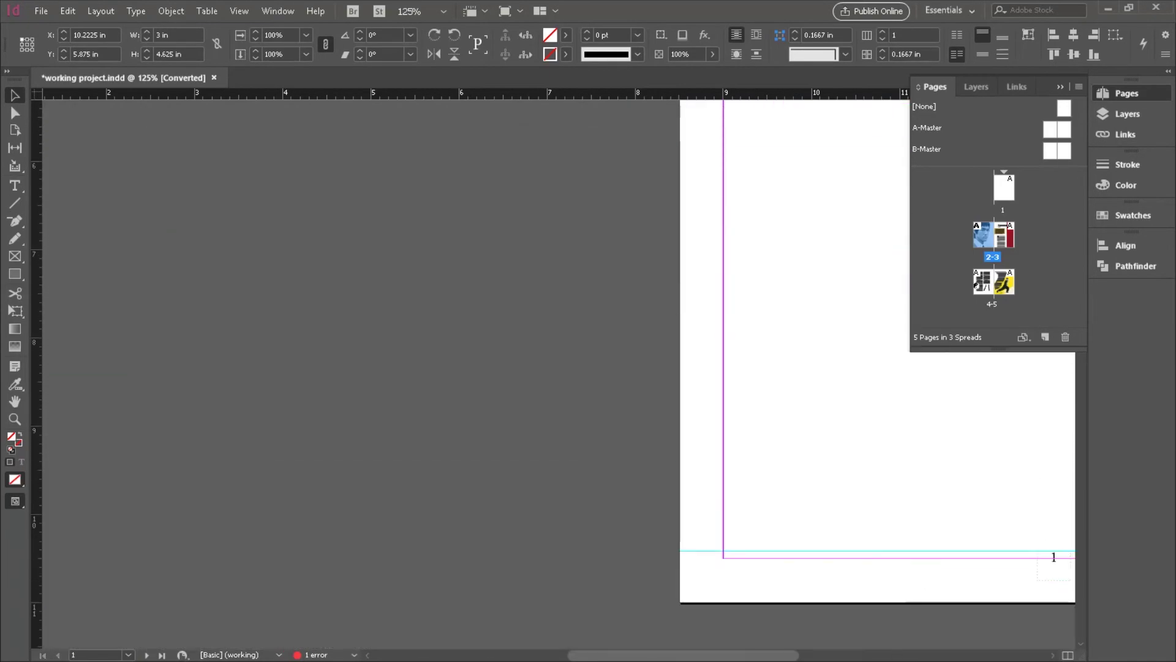
left_click_drag(735, 654, 822, 657)
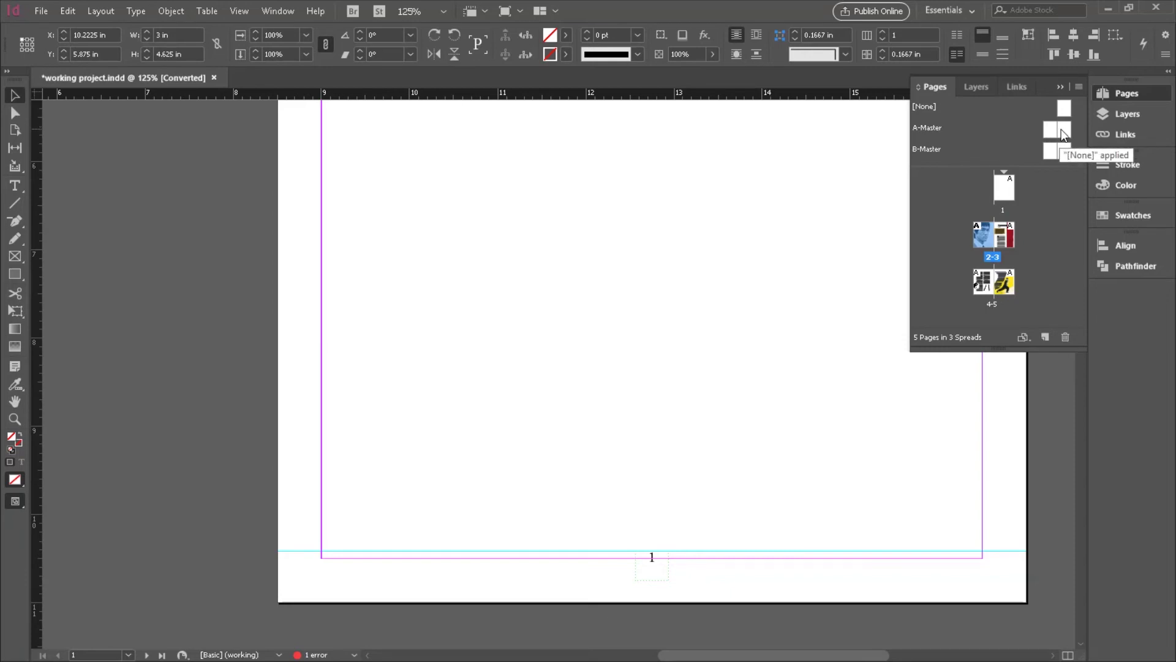
- Apply the [None] master to page 1, and try it on spread 2-3, removing the A-Master numbers
left_click(922, 107)
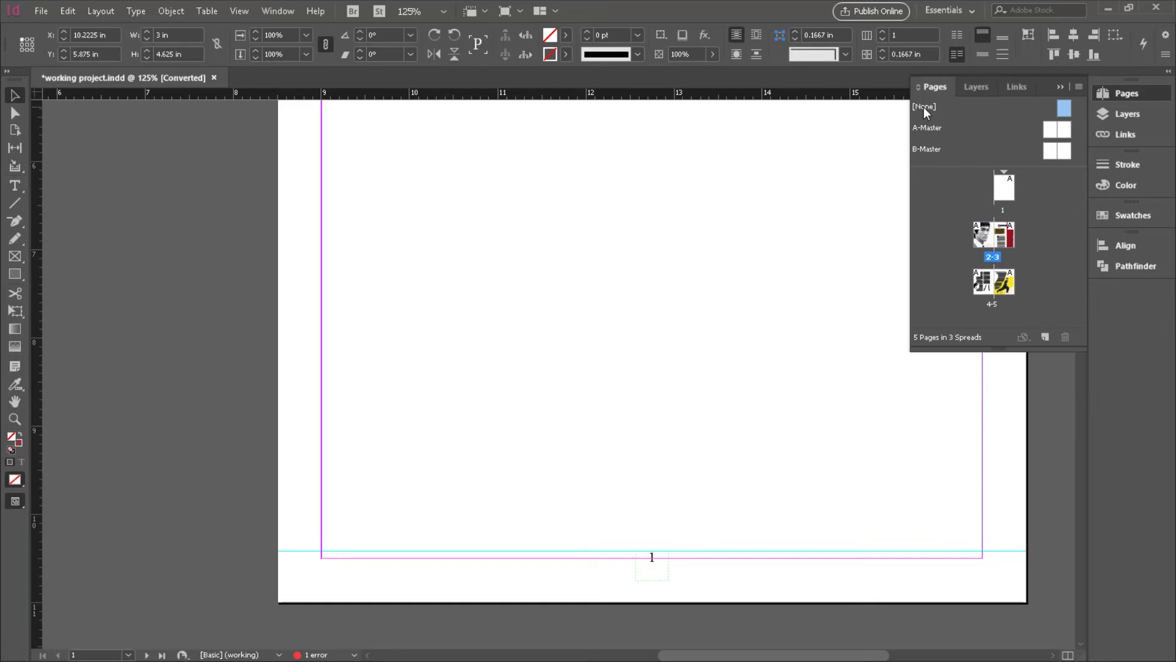
left_click_drag(1062, 110, 1005, 190)
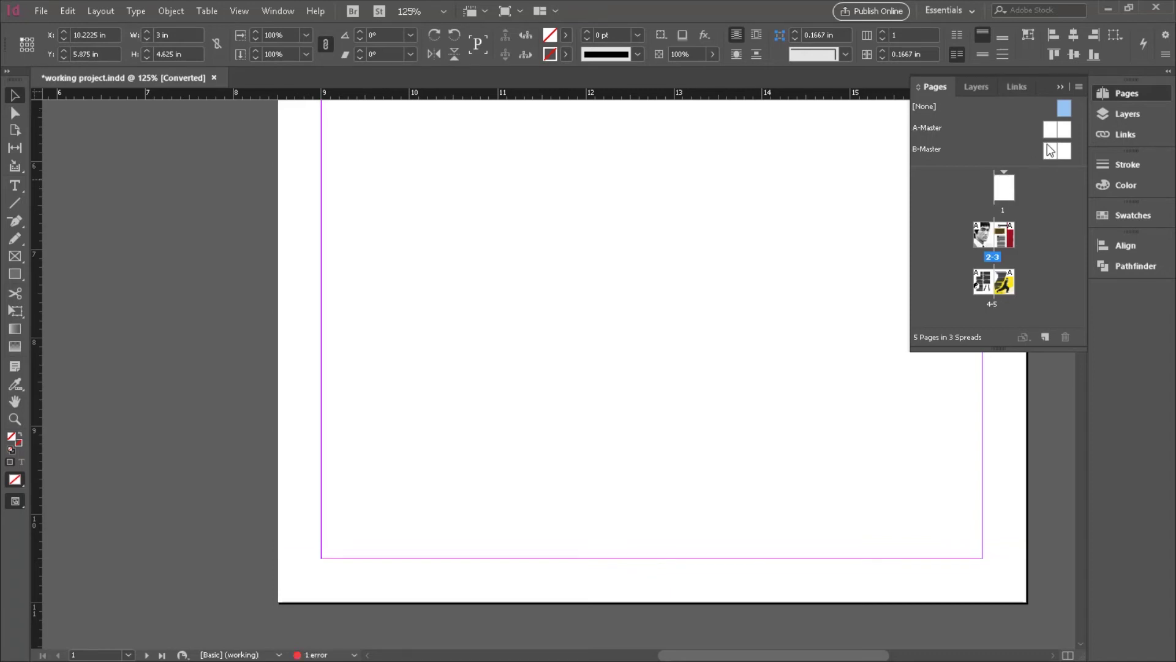
left_click(980, 243)
left_click_drag(1065, 108, 980, 239)
double_click(989, 234)
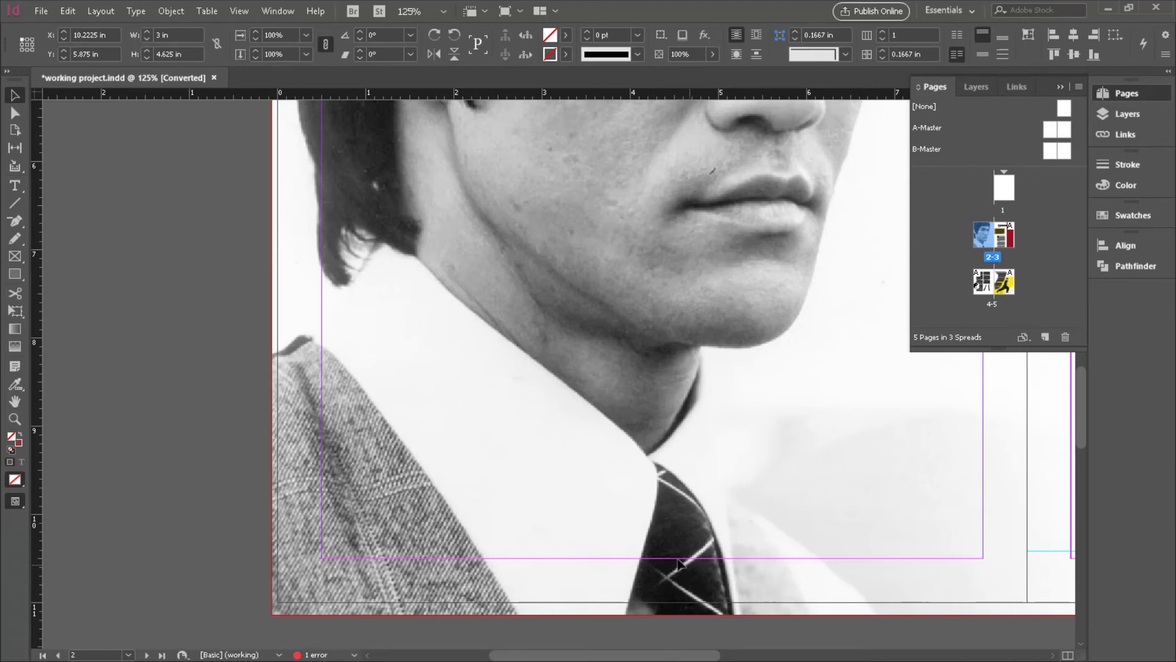
left_click_drag(656, 657, 812, 657)
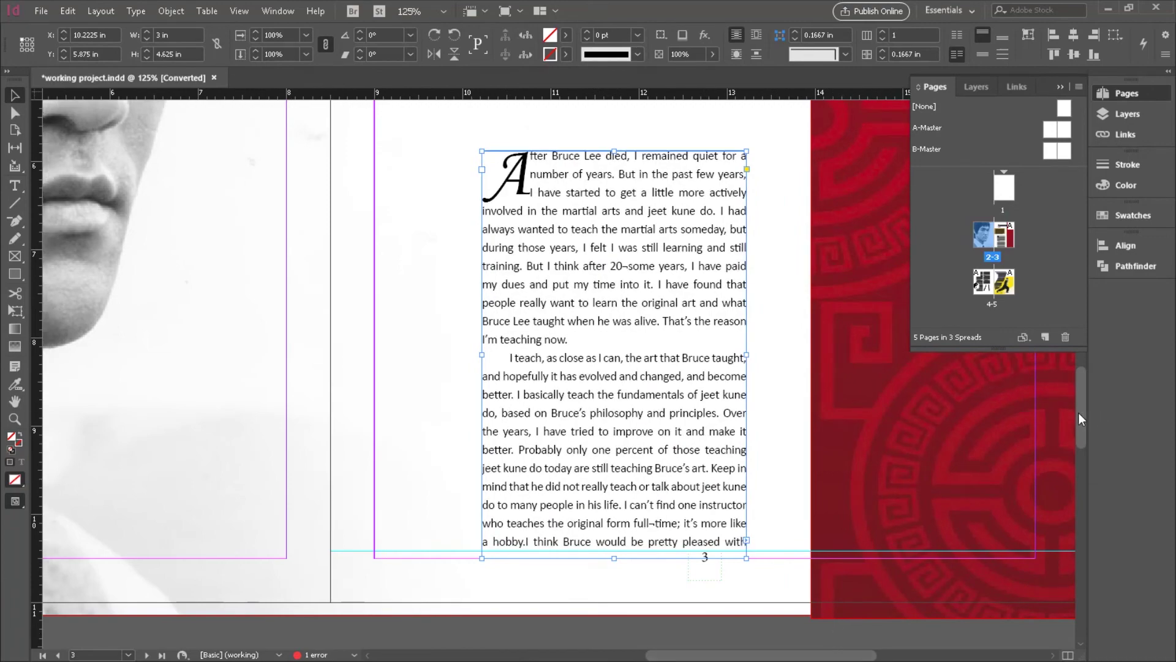
left_click_drag(1079, 415, 1075, 239)
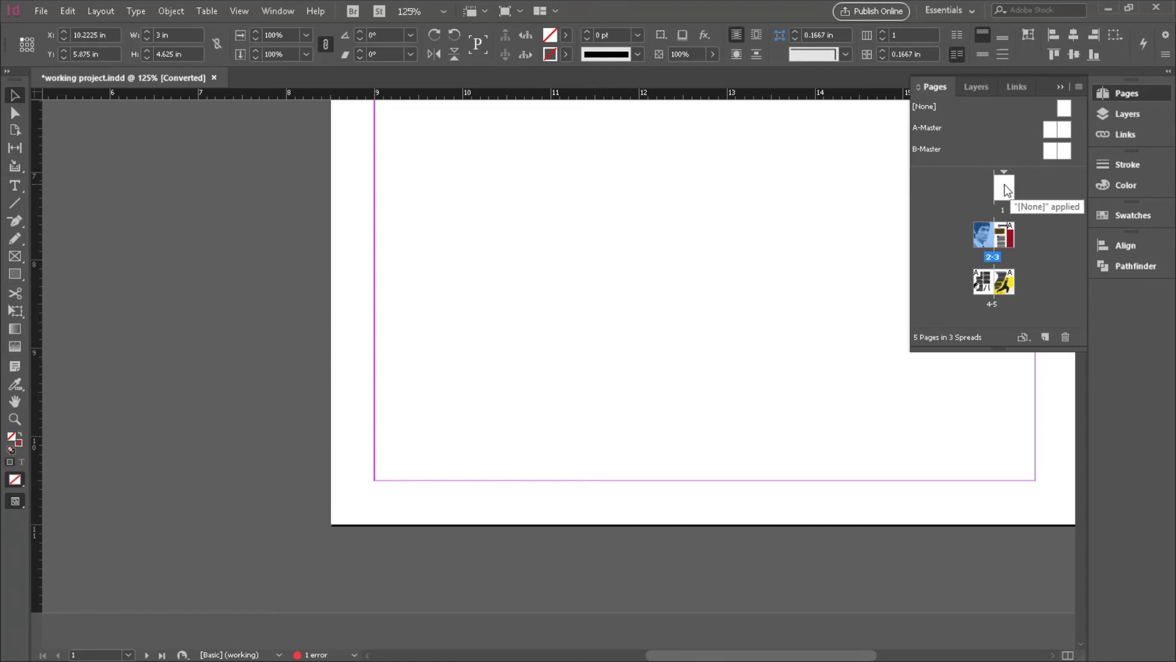
- Move the 'master page stuff' layer below 'Background images' in the Layers panel
left_click(1128, 114)
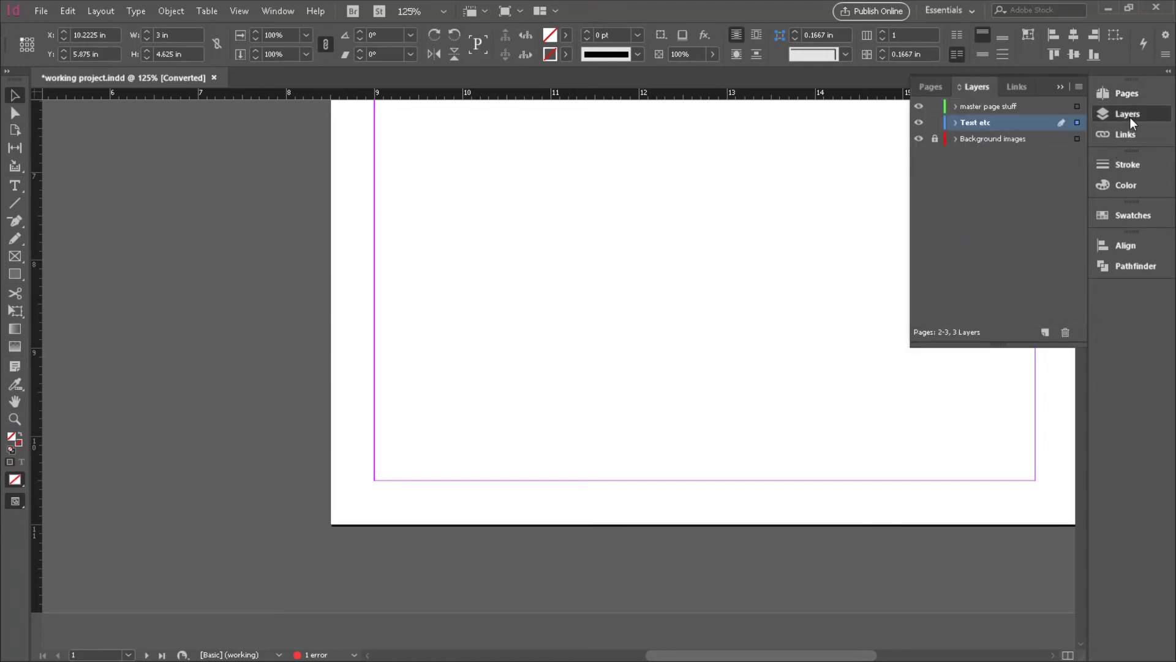
left_click(984, 109)
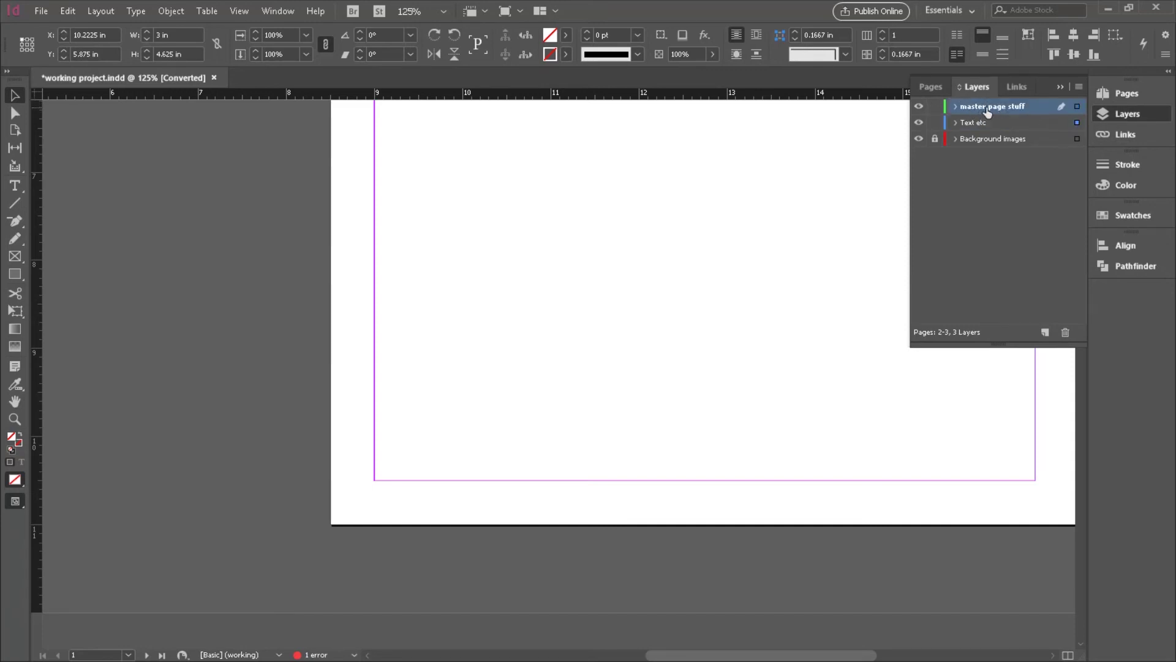
left_click_drag(982, 111, 979, 147)
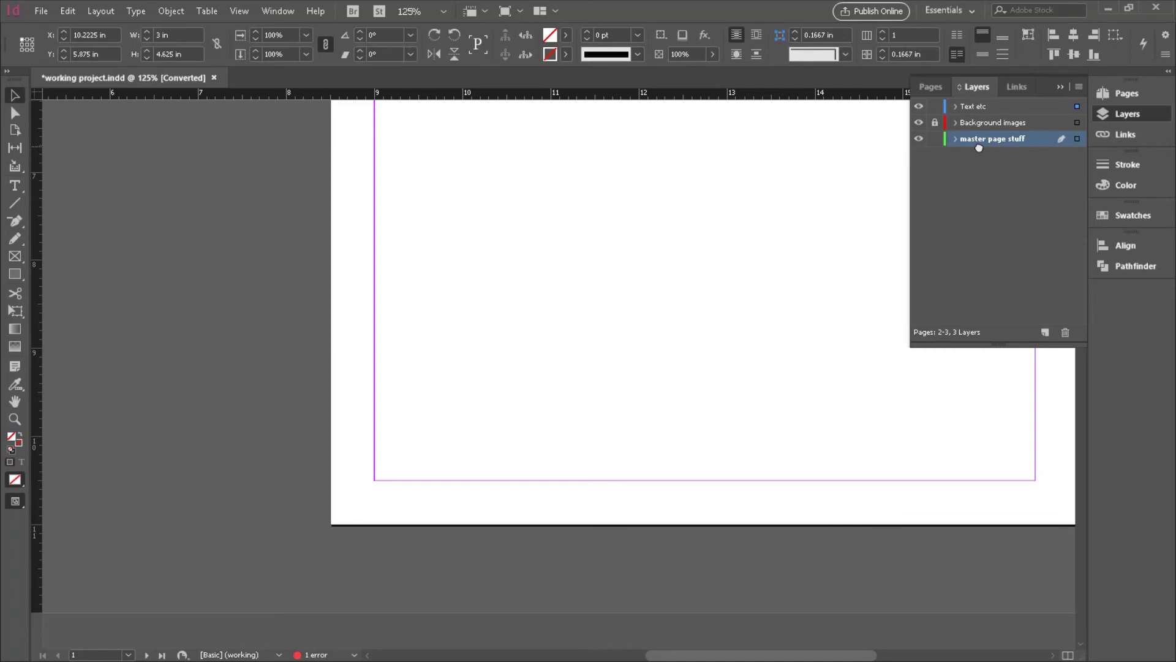
- Pan to page 5 with the figure on the yellow brushstroke and reopen the three-layer list
left_click(1123, 112)
scroll(811, 298, "down", 15)
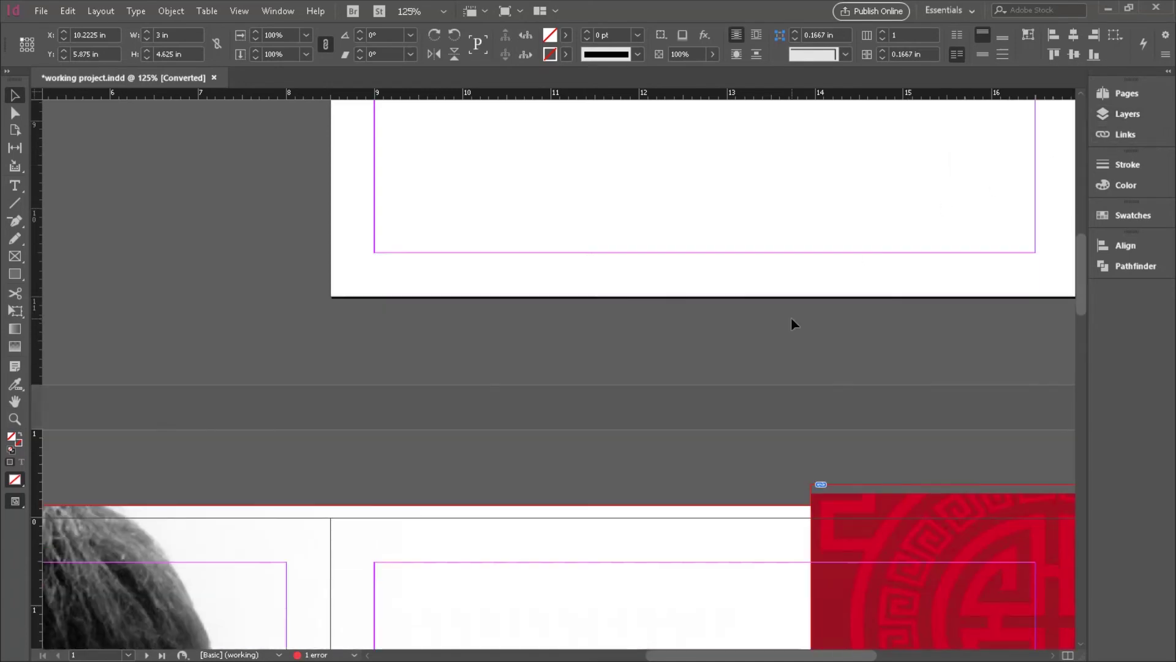
scroll(792, 318, "up", 3)
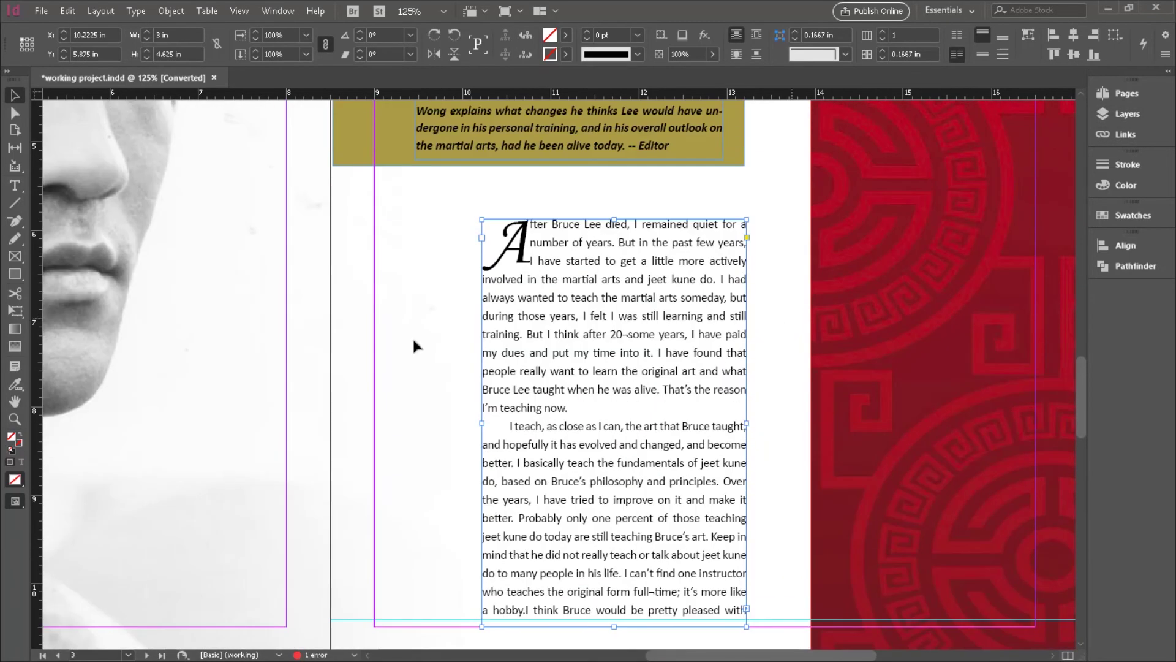
left_click_drag(733, 655, 611, 653)
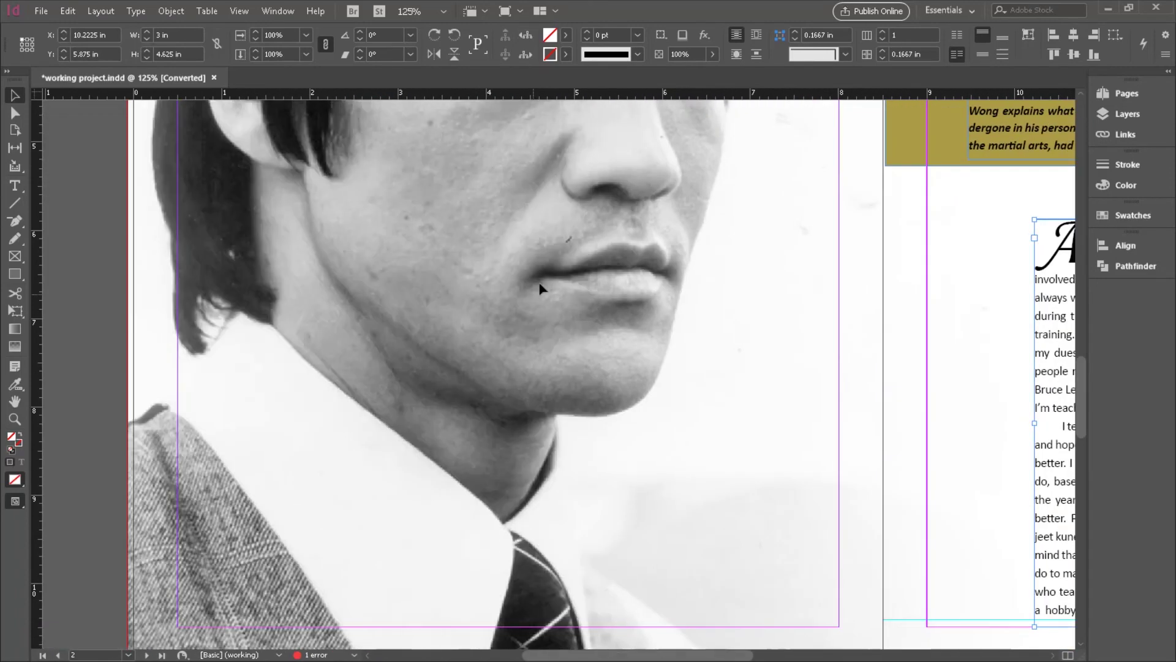
scroll(545, 321, "down", 4)
scroll(546, 553, "up", 3)
scroll(546, 553, "down", 3)
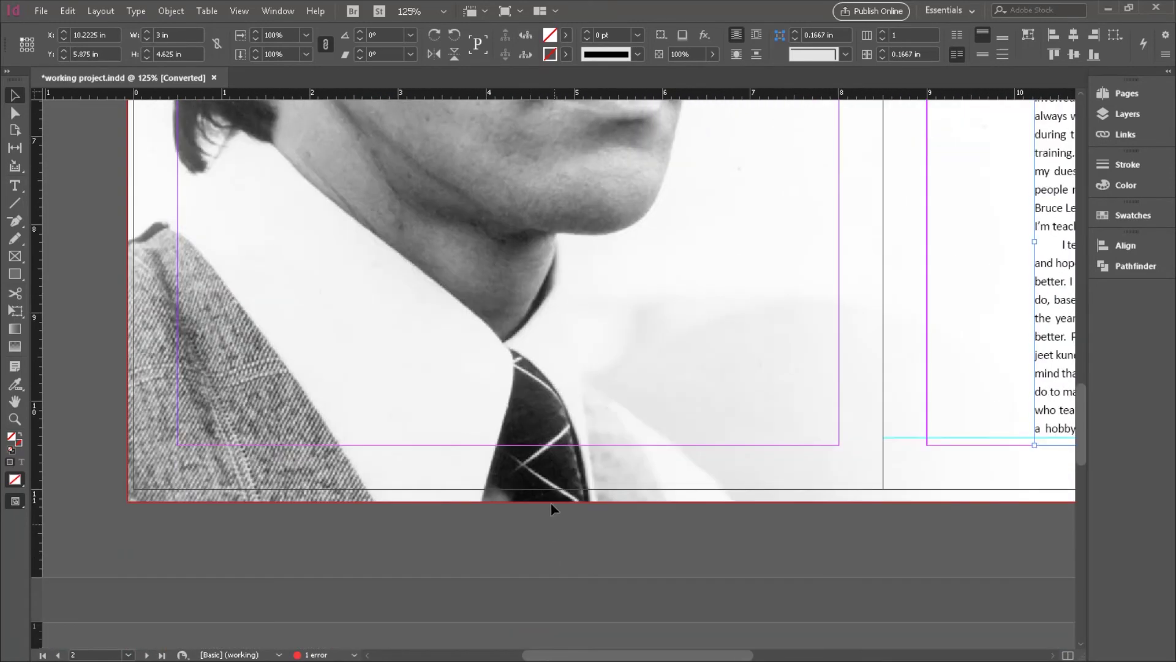
scroll(730, 484, "down", 4)
scroll(729, 484, "right", 5)
scroll(729, 484, "down", 10)
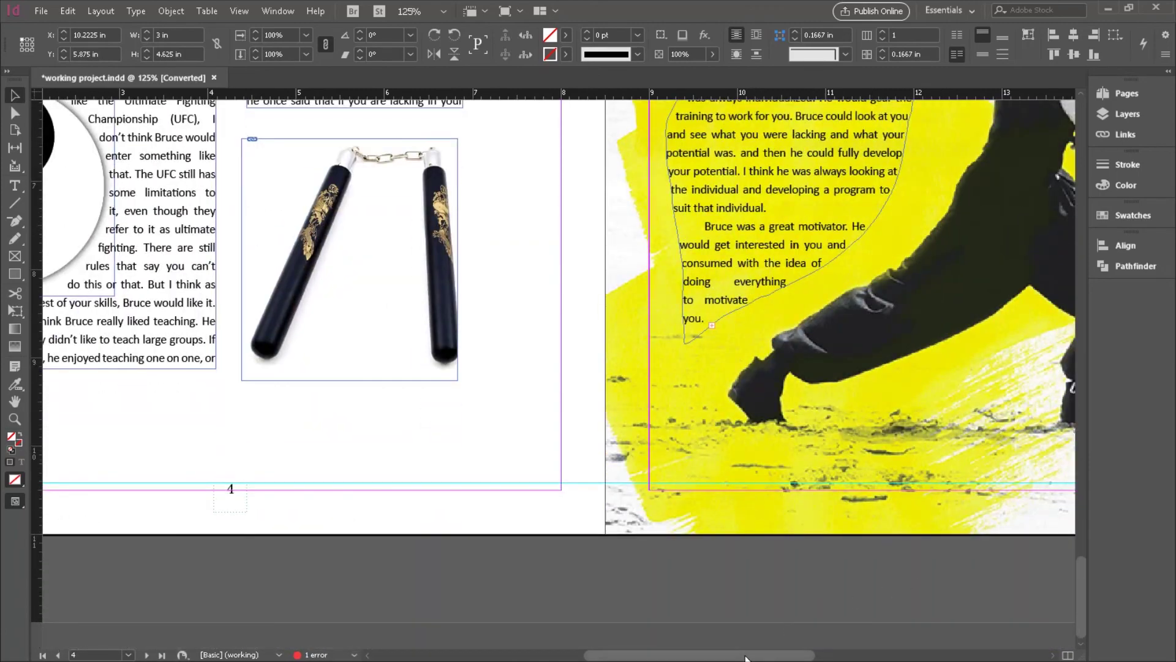
left_click_drag(746, 658, 631, 582)
left_click_drag(634, 658, 821, 659)
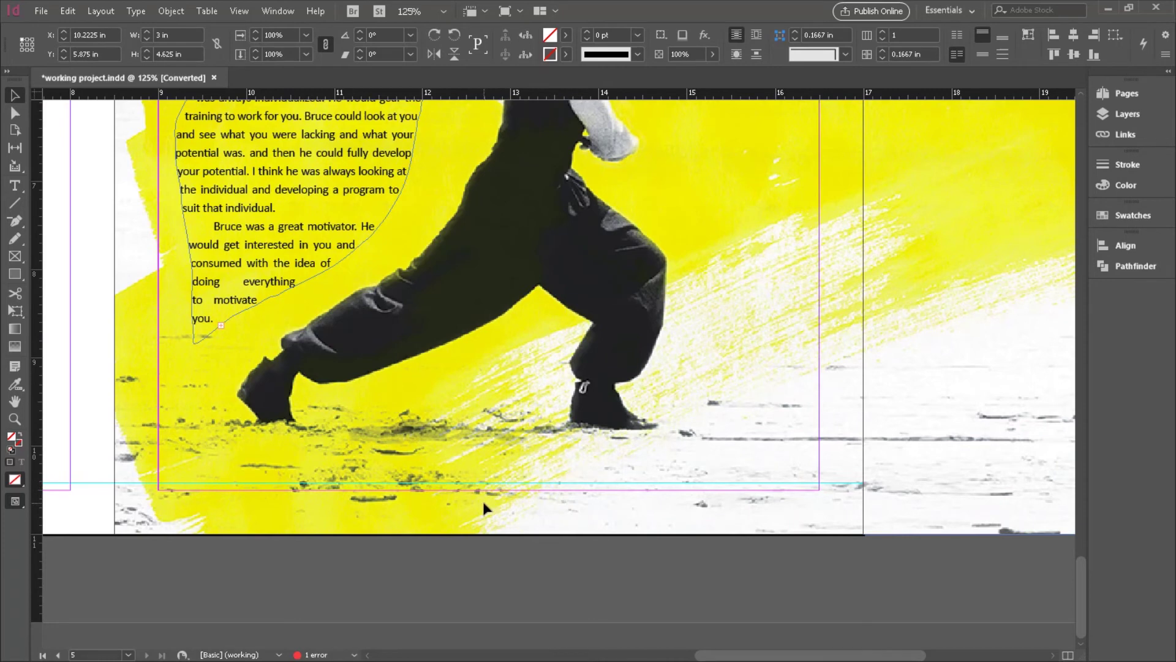
left_click(1134, 123)
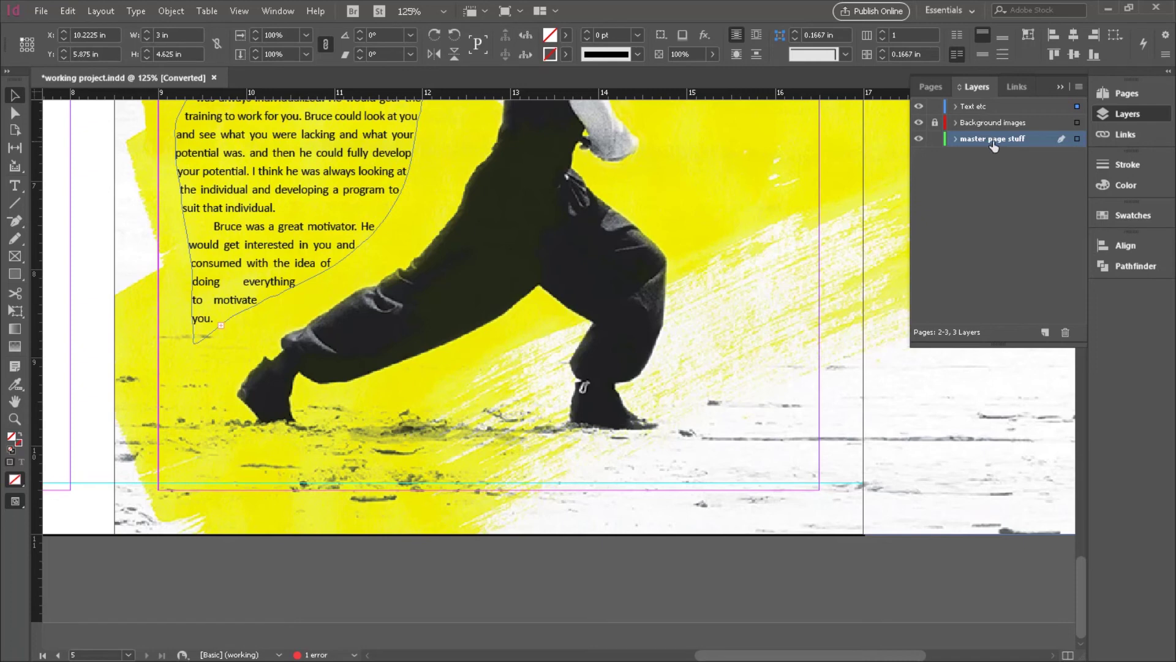
- Drag 'master page stuff' above 'Text etc' and 'Background images' so page number 5 appears
left_click_drag(993, 142, 994, 106)
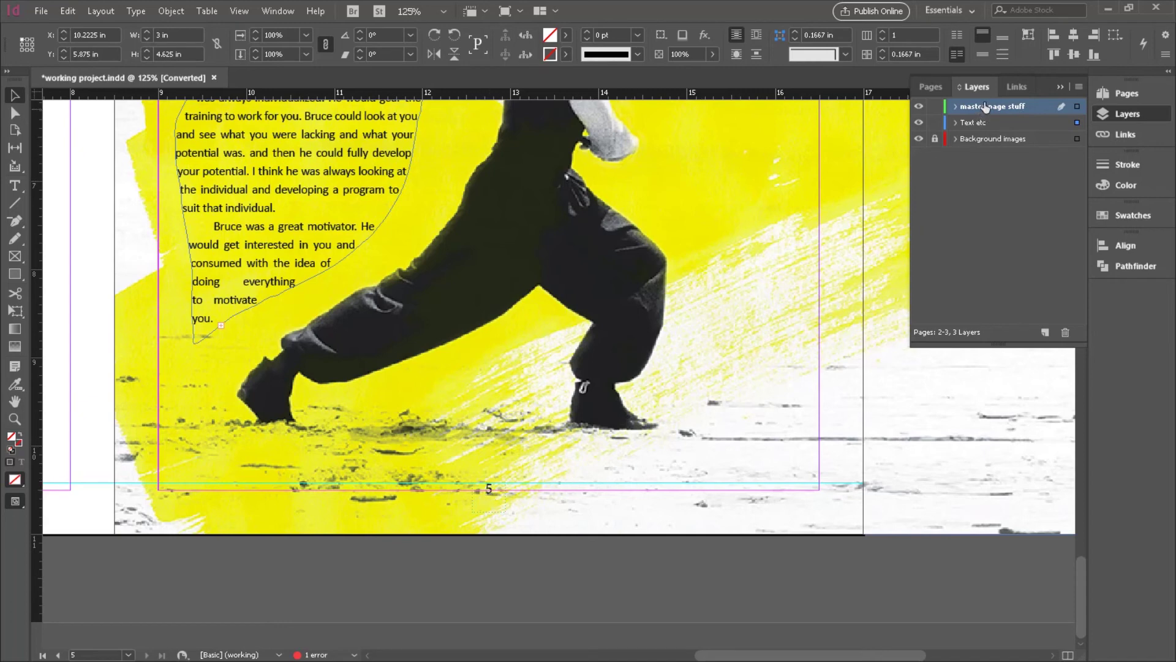
left_click_drag(984, 152, 982, 103)
- Open B-Master for editing from the Pages panel
left_click(1127, 96)
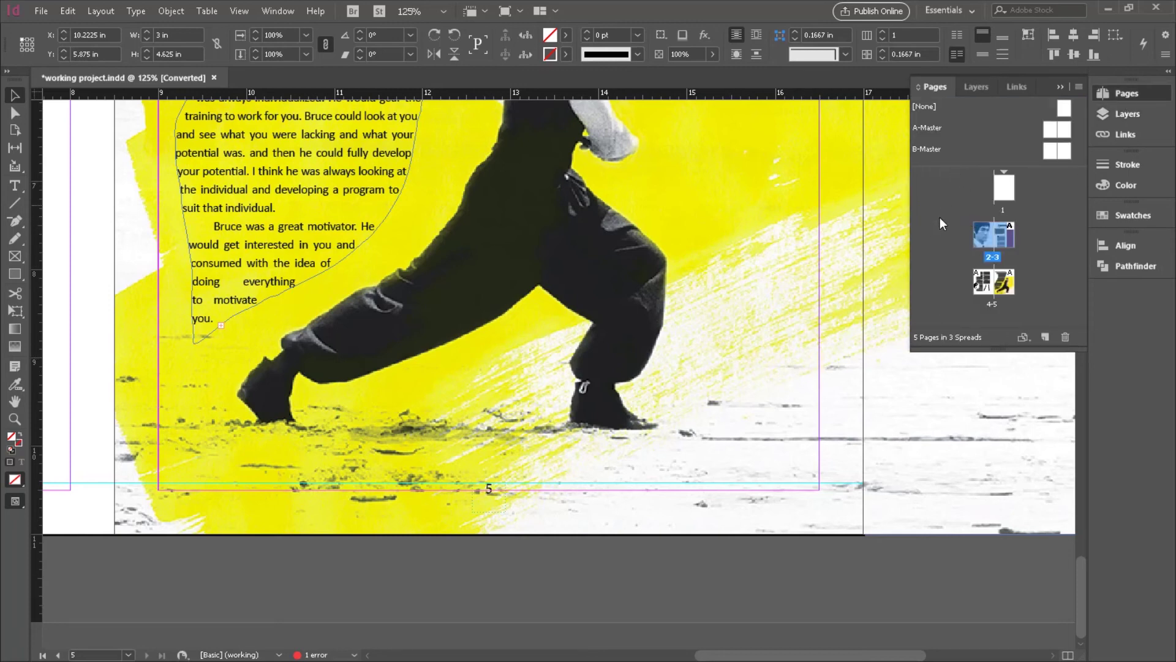
double_click(1064, 153)
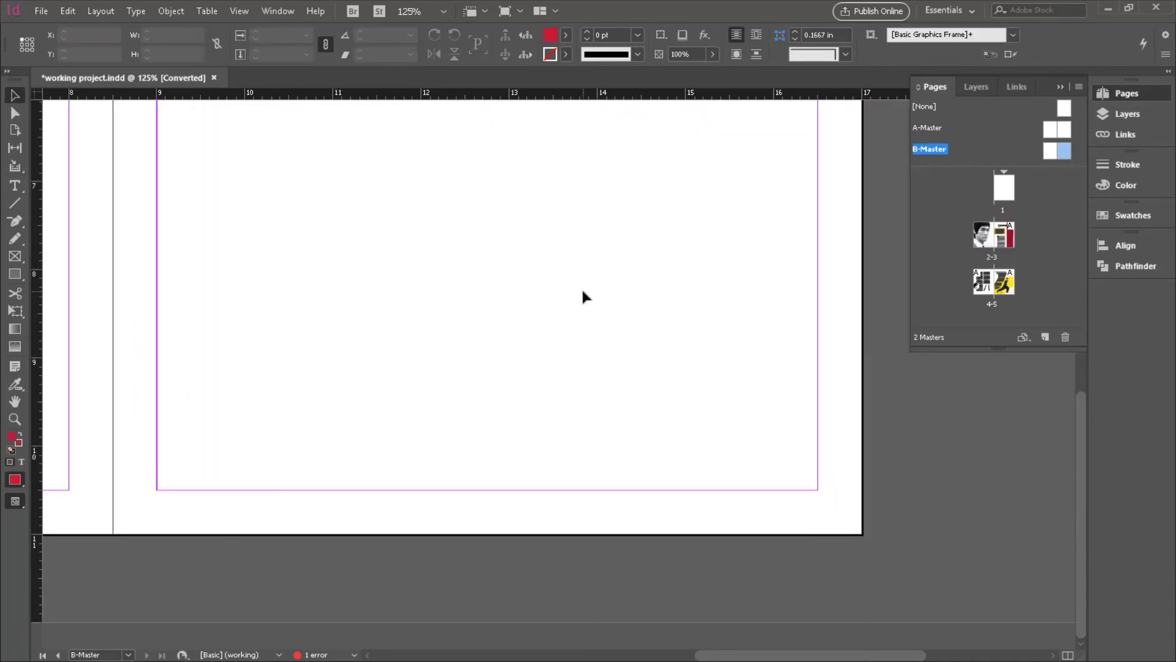
scroll(677, 279, "up", 10)
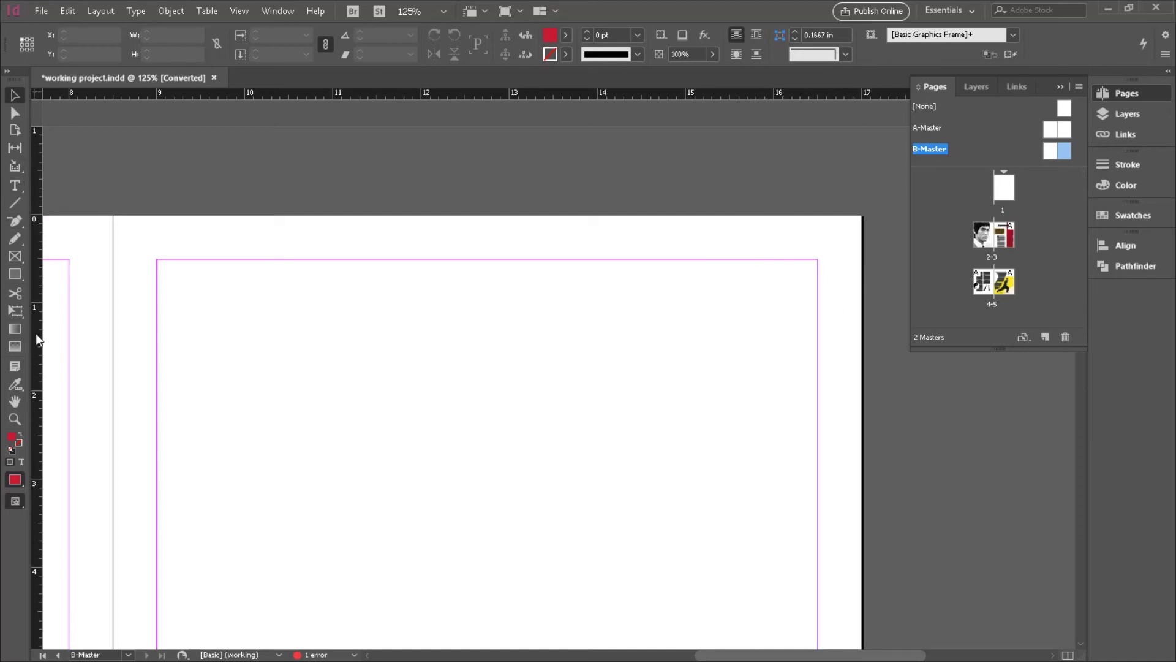
- Draw a red rectangle and shrink it to a 0.93 × 0.86 in square at the top-right corner
left_click(15, 276)
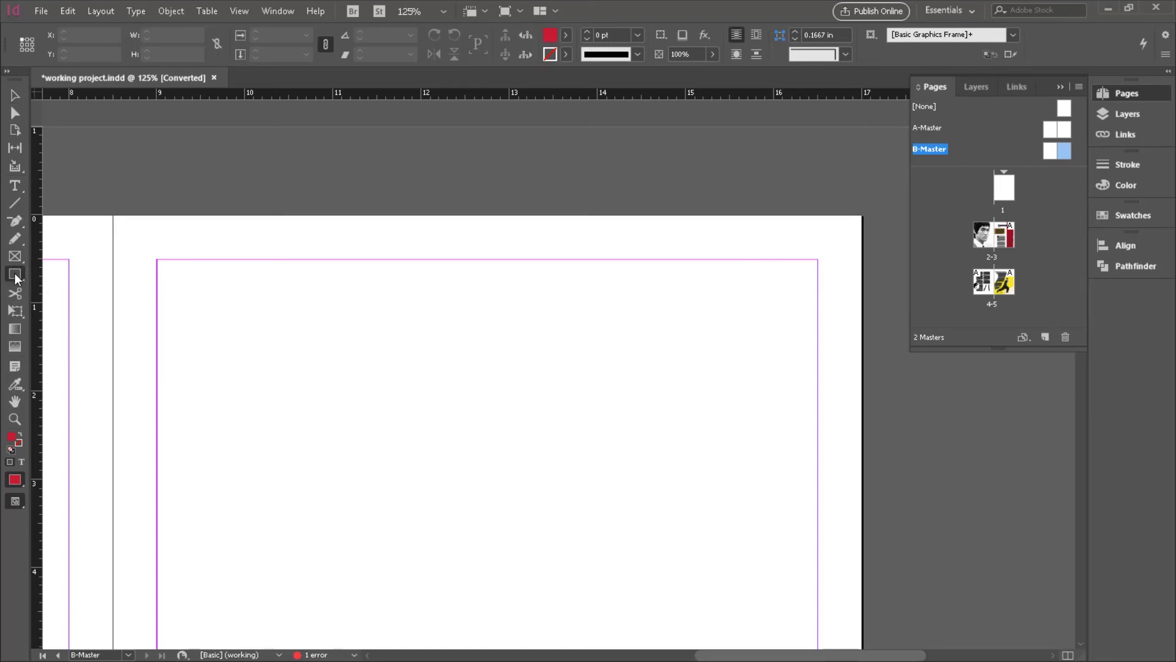
left_click_drag(778, 197, 895, 293)
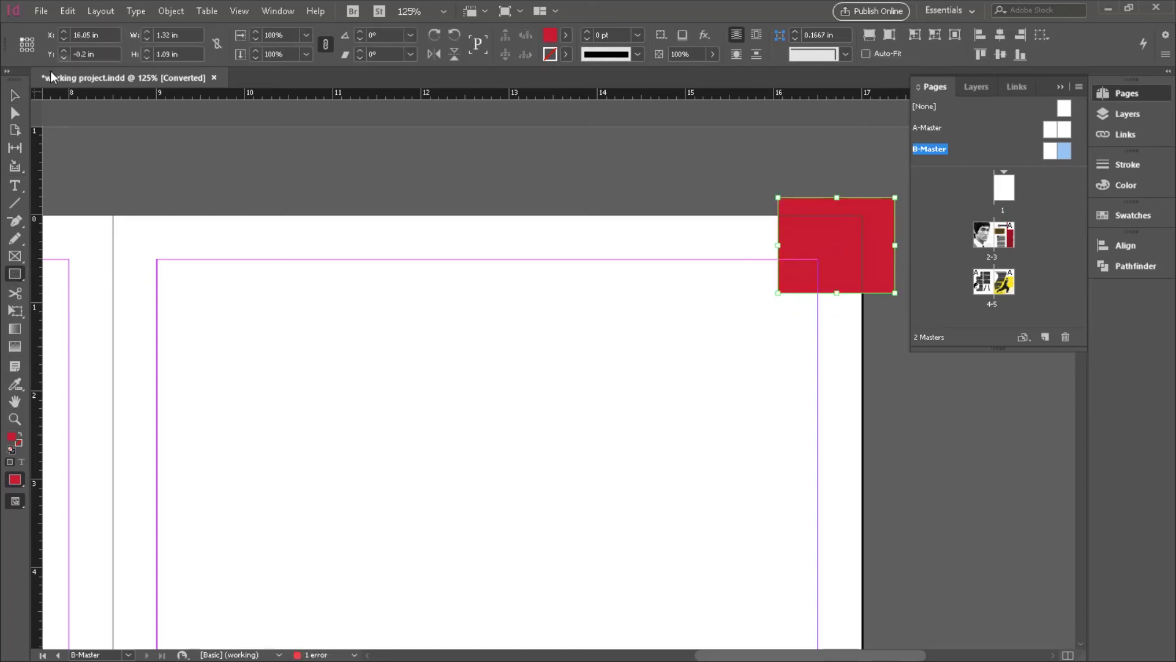
key("v")
left_click(881, 240)
left_click_drag(880, 239, 878, 231)
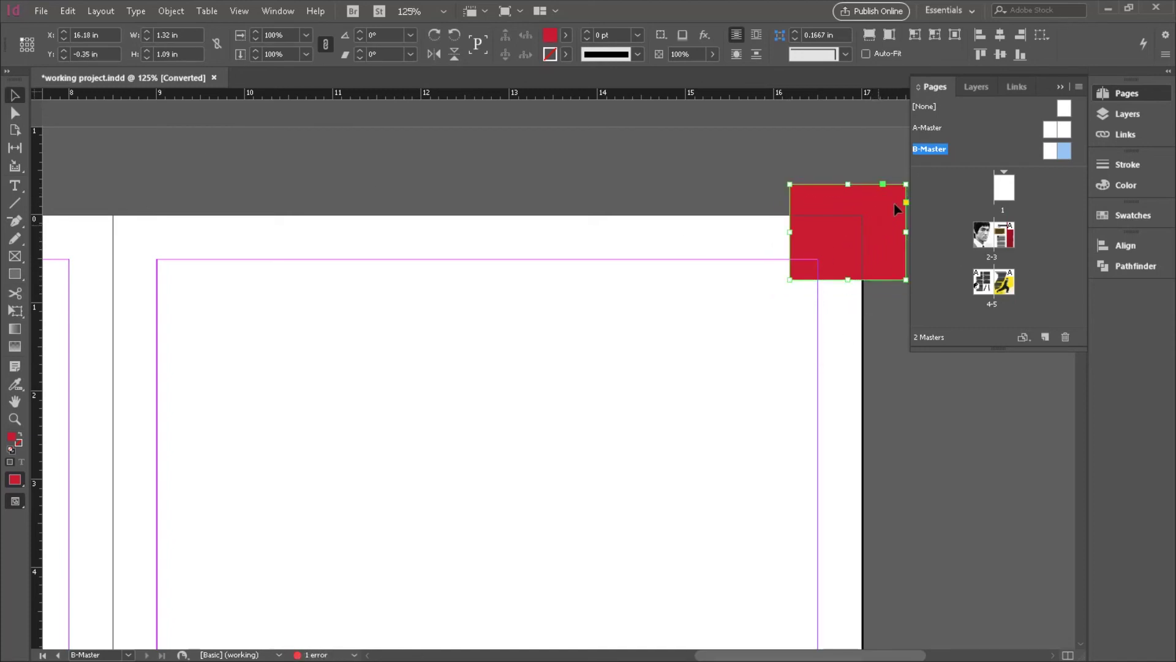
left_click_drag(906, 185, 873, 204)
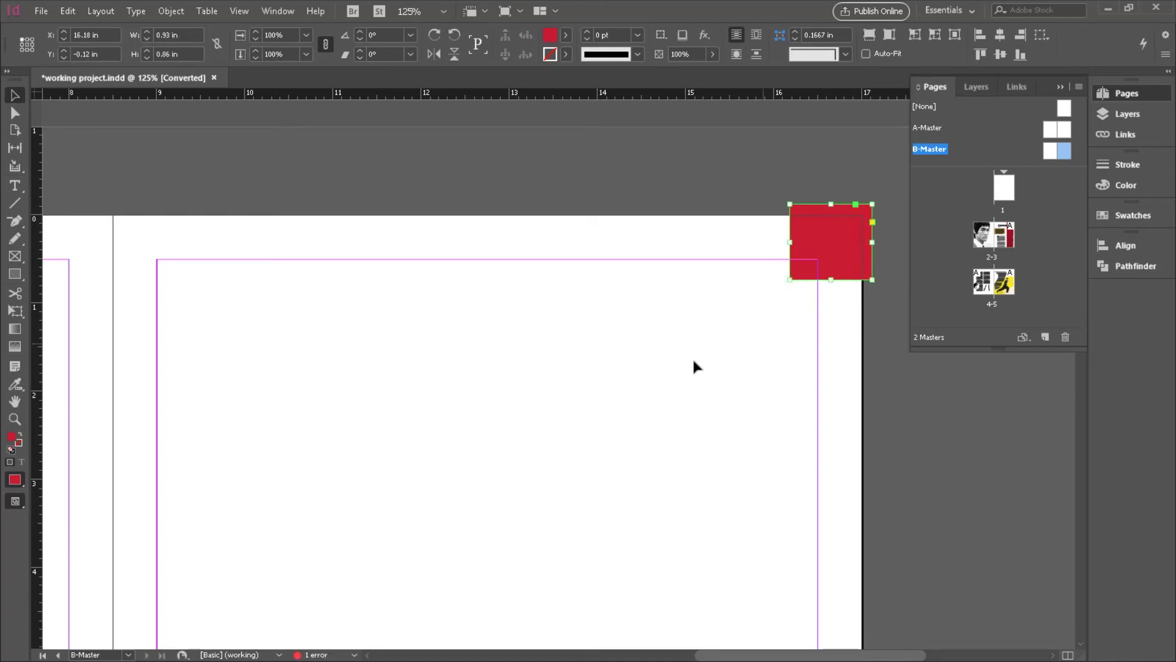
- Create a text frame containing the letter B and set its size to 48 pt
left_click(16, 186)
left_click_drag(432, 332, 538, 429)
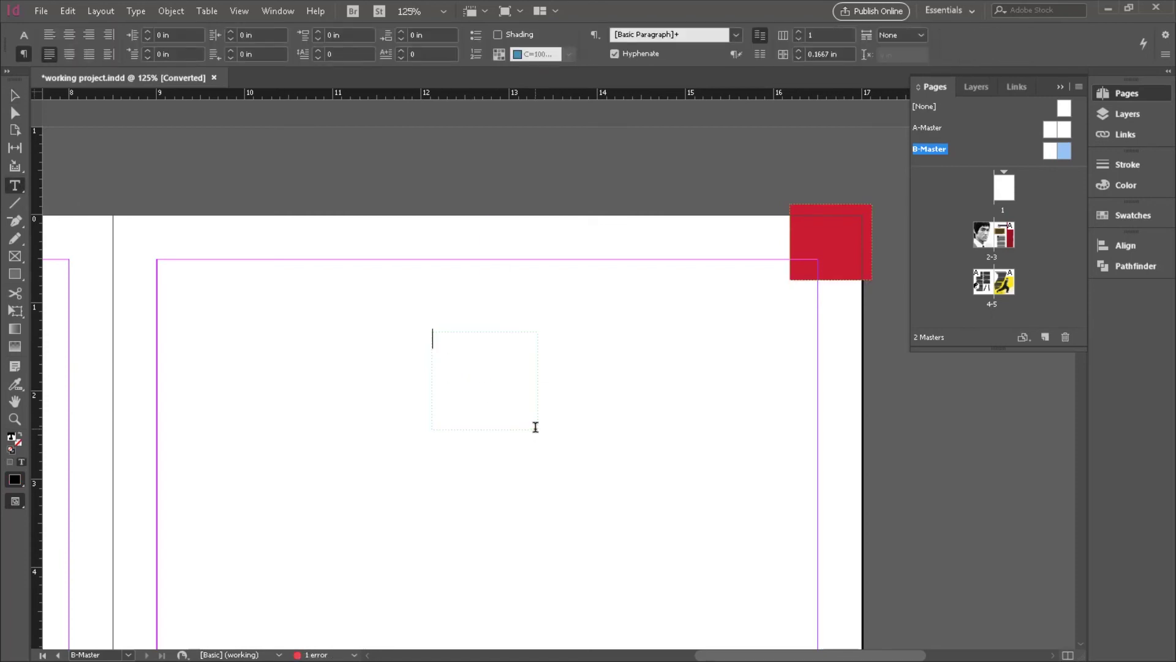
type("B")
left_click_drag(457, 333, 398, 334)
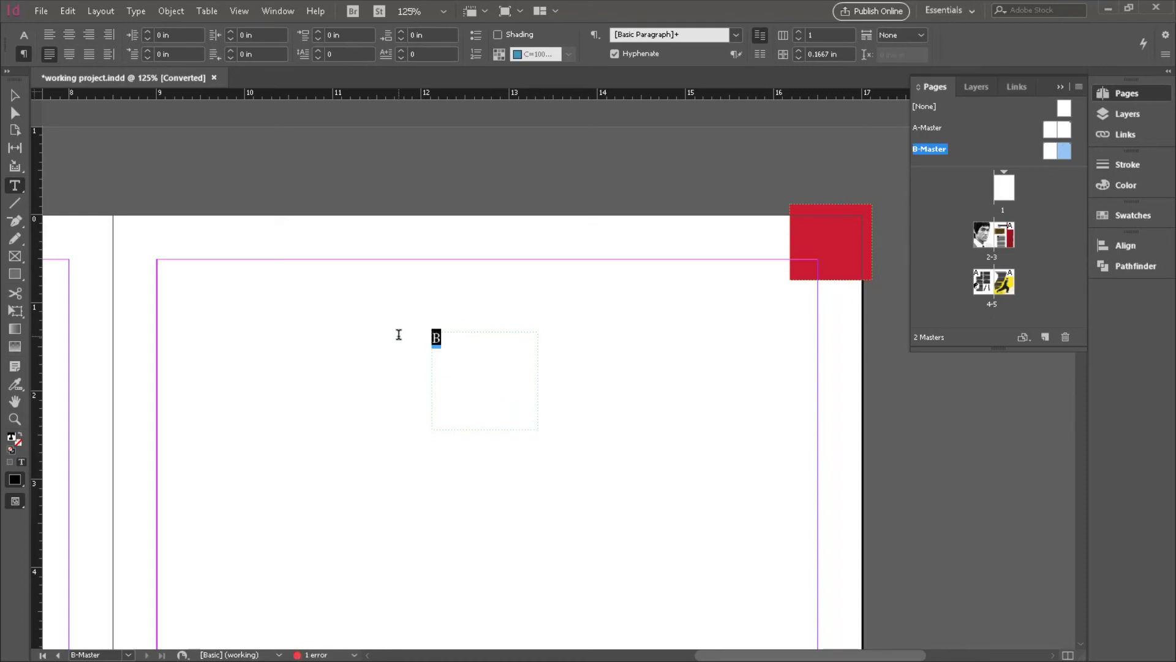
left_click(24, 35)
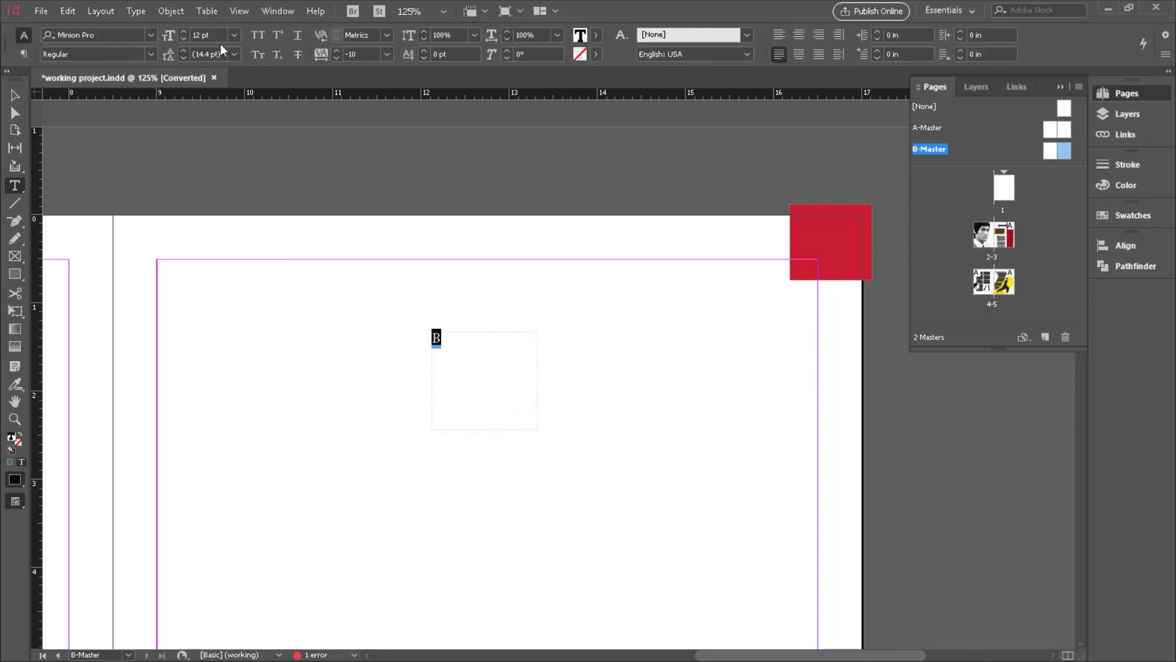
left_click(234, 35)
left_click(218, 213)
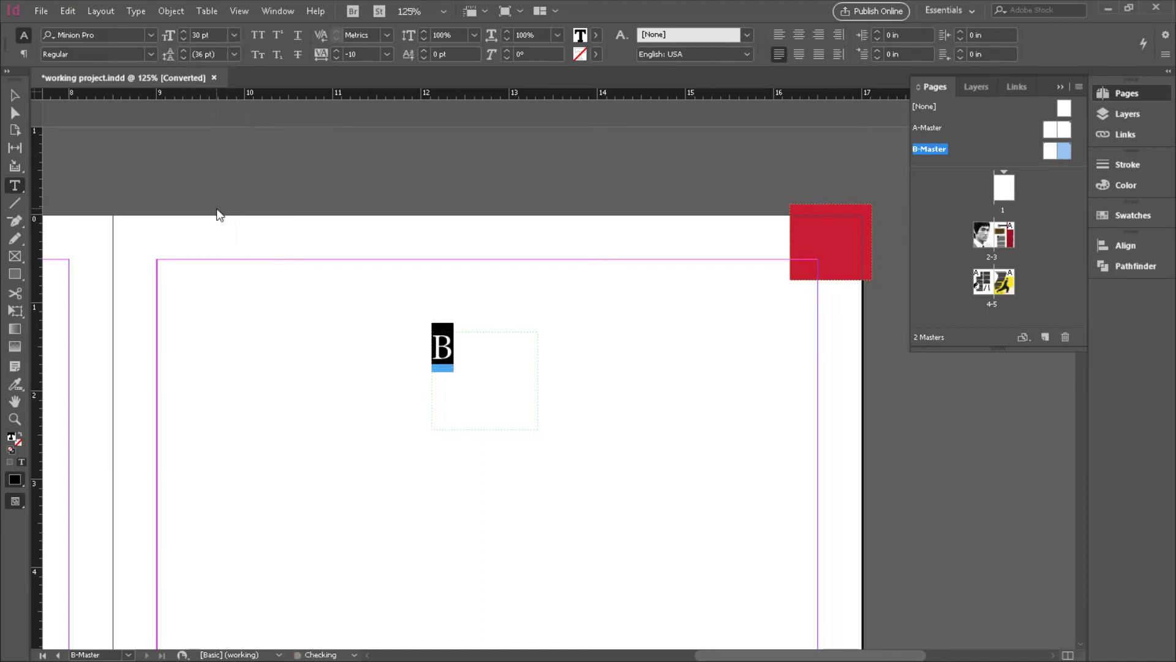
left_click(235, 37)
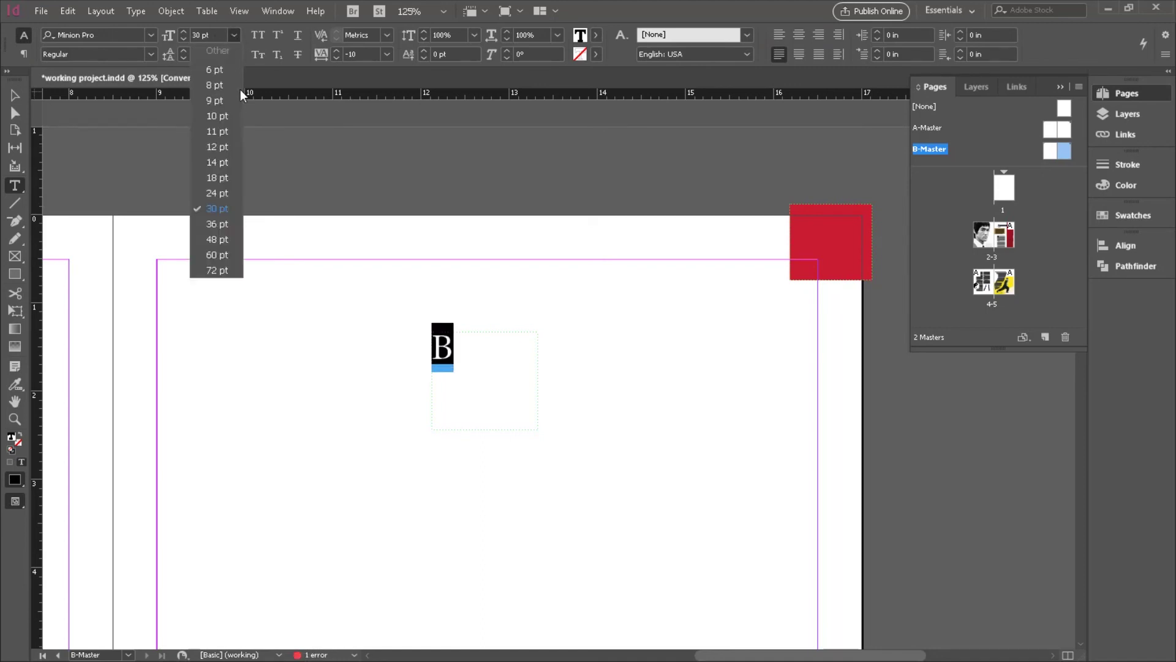
left_click(222, 241)
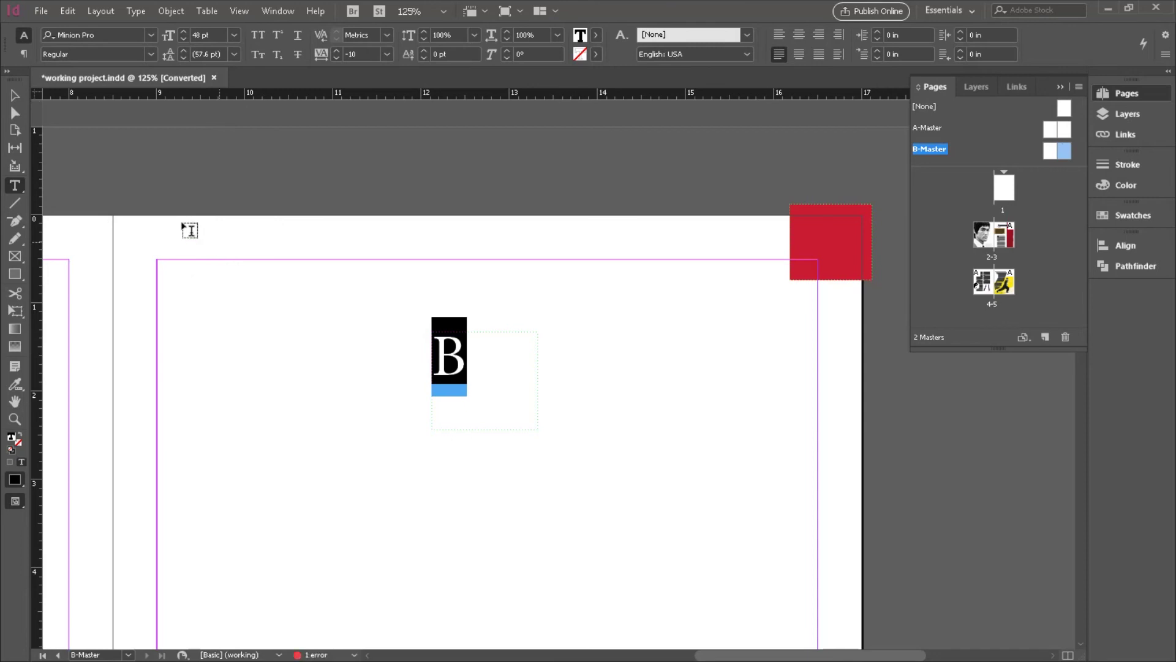
- Move the B text frame onto the red corner square and adjust the square's height
left_click(16, 95)
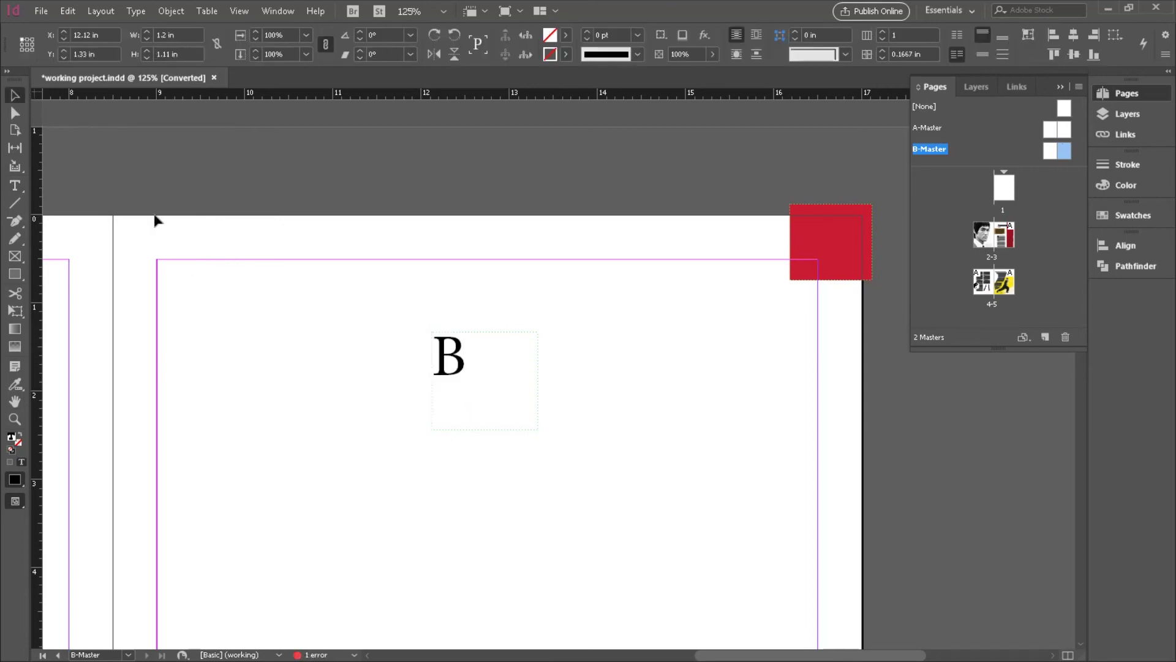
left_click_drag(537, 430, 824, 242)
left_click(693, 388)
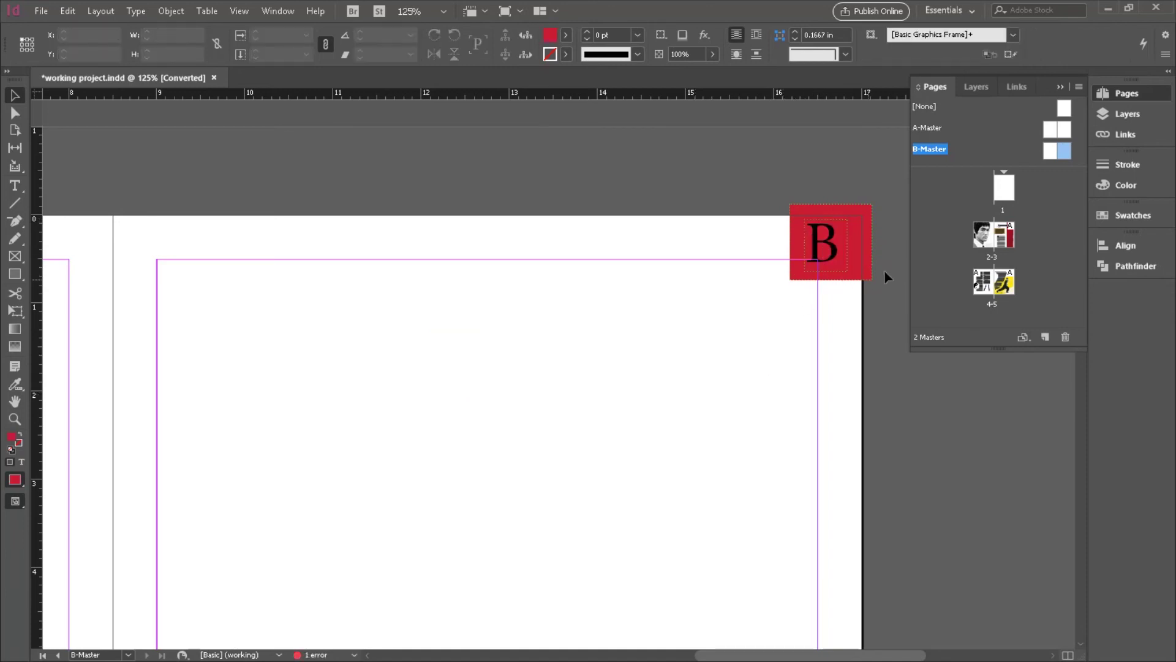
left_click(859, 242)
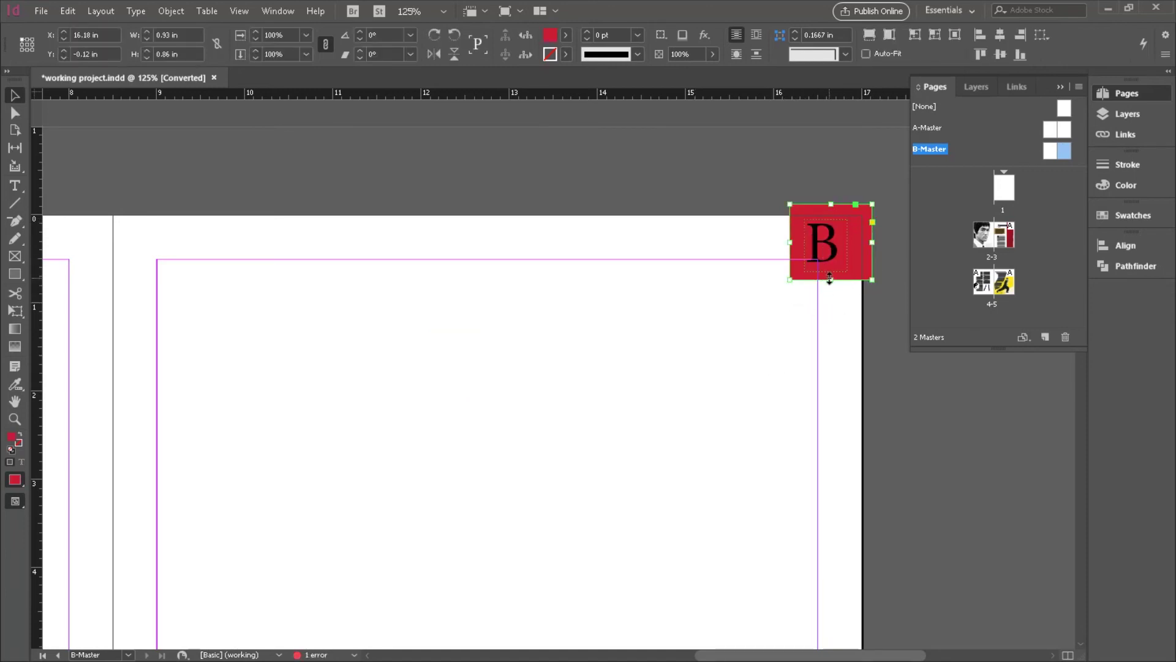
left_click_drag(831, 280, 833, 277)
left_click(803, 346)
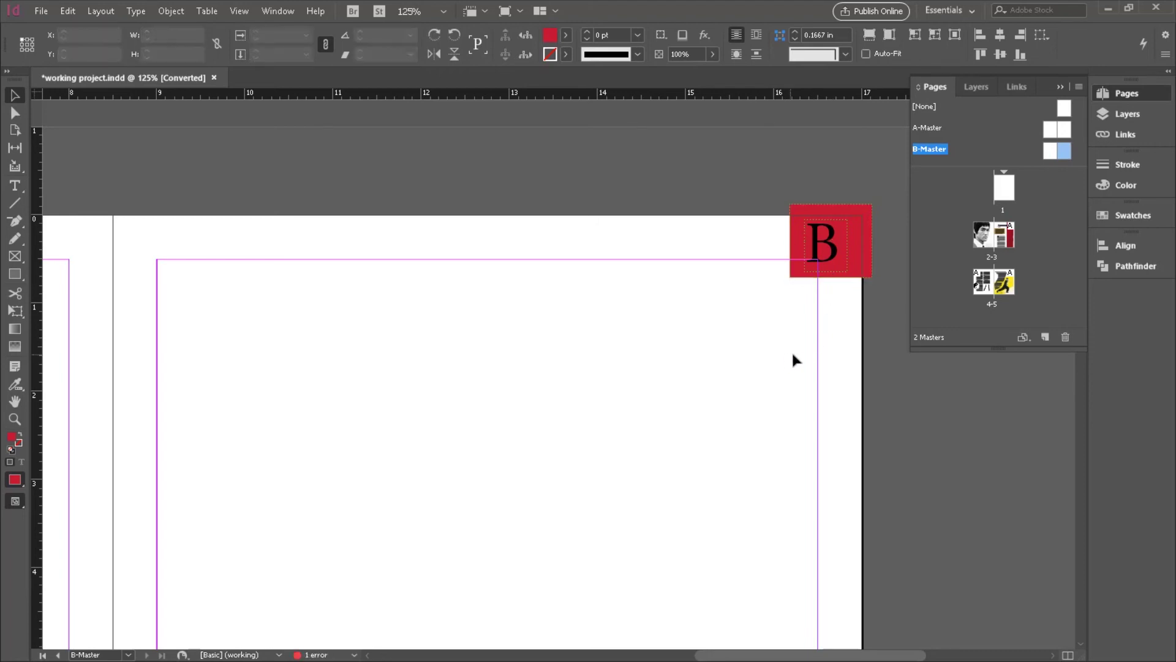
left_click(832, 248)
- Fill the letter B with the [Paper] swatch so it reads white on red
double_click(832, 243)
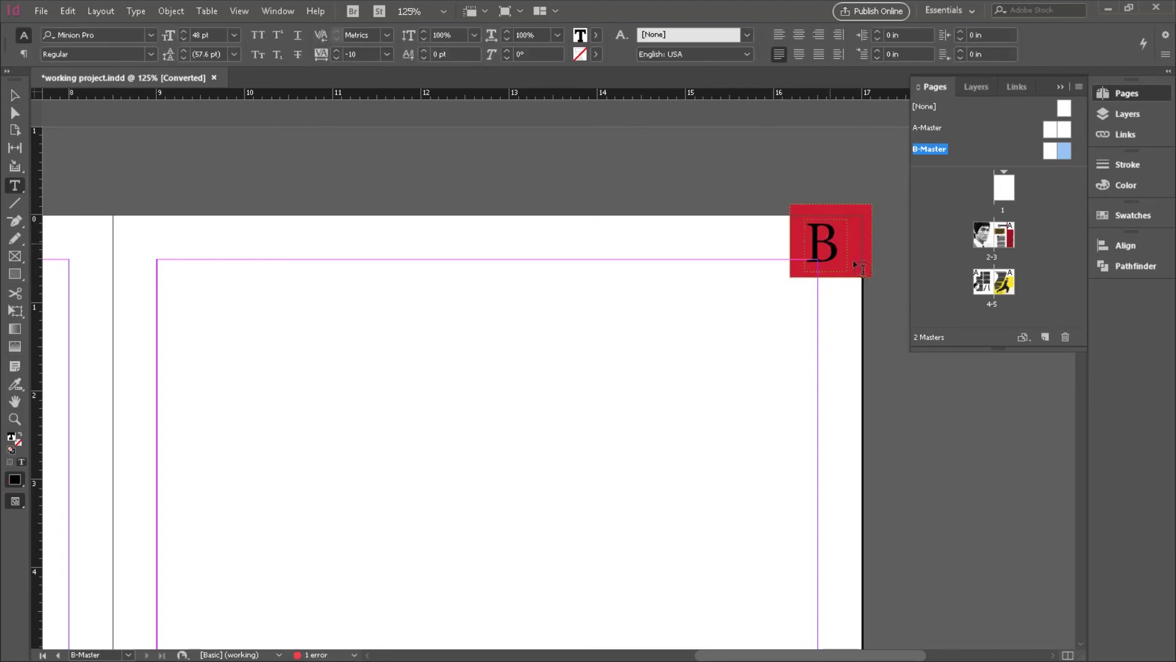
double_click(833, 241)
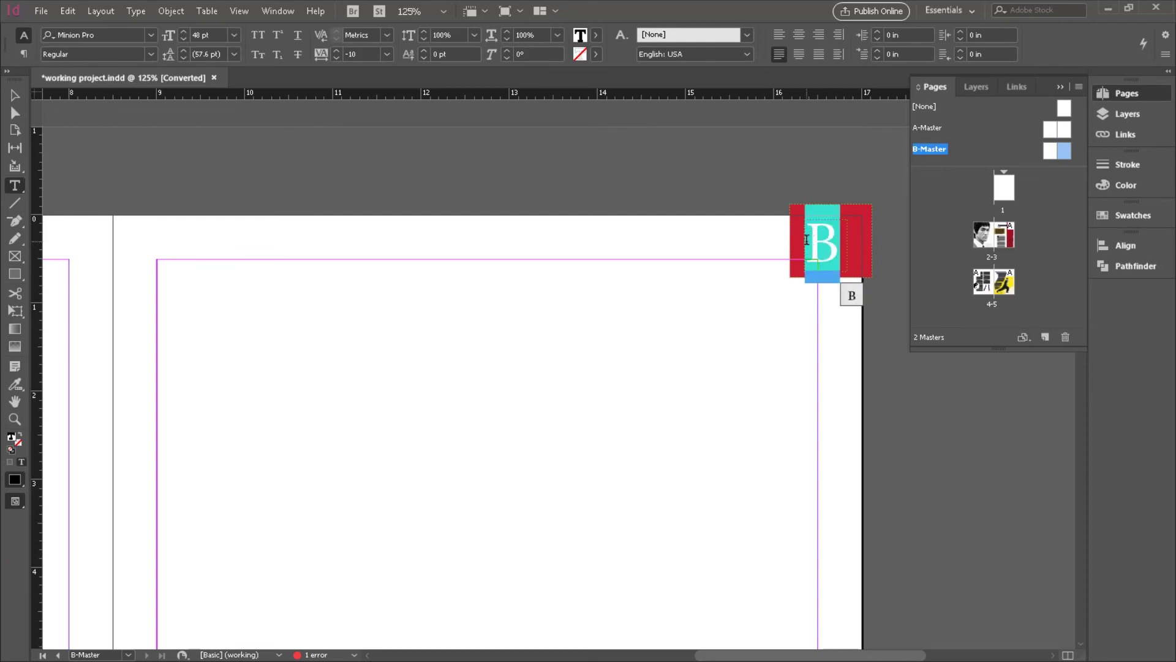
left_click(1128, 214)
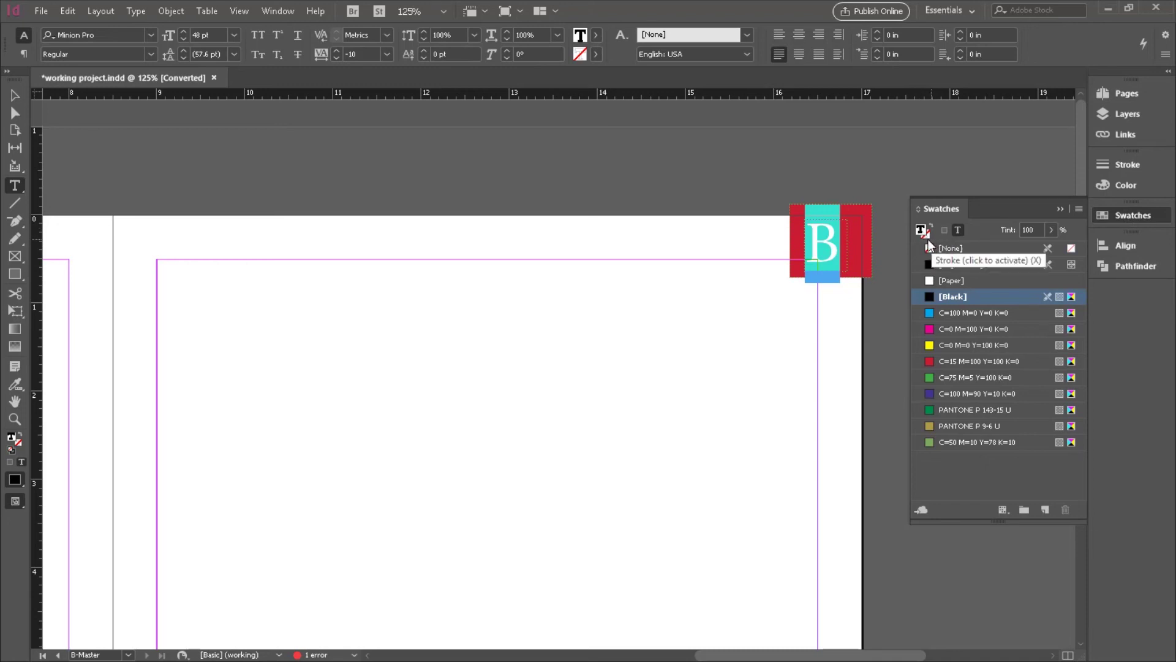
left_click(940, 280)
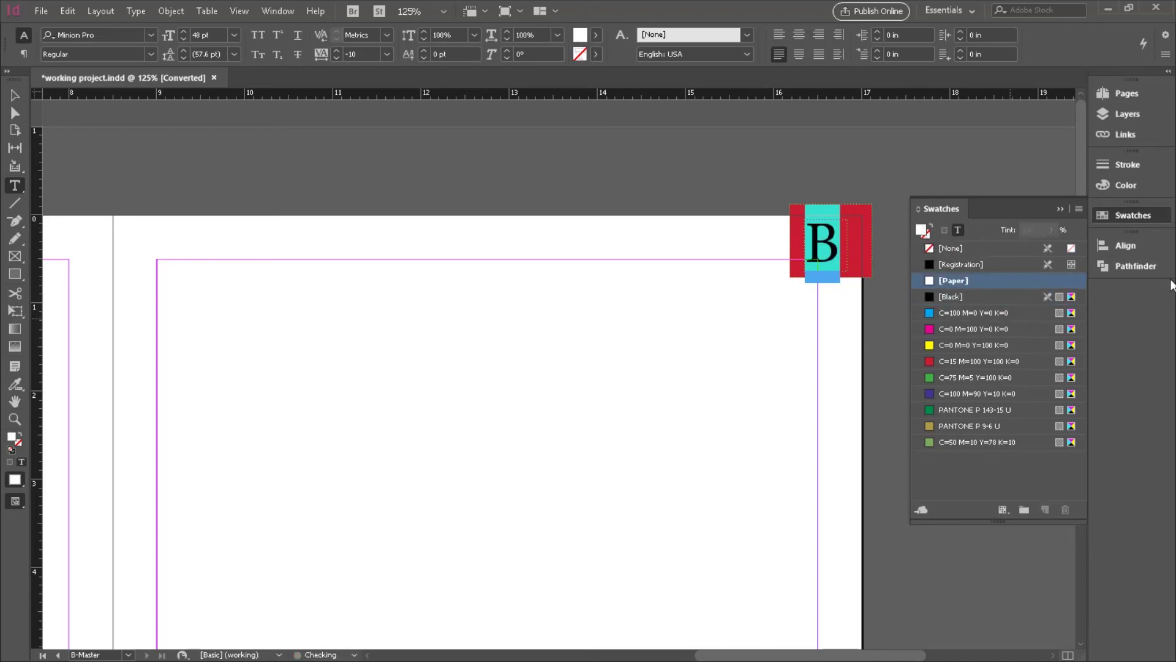
left_click(1134, 215)
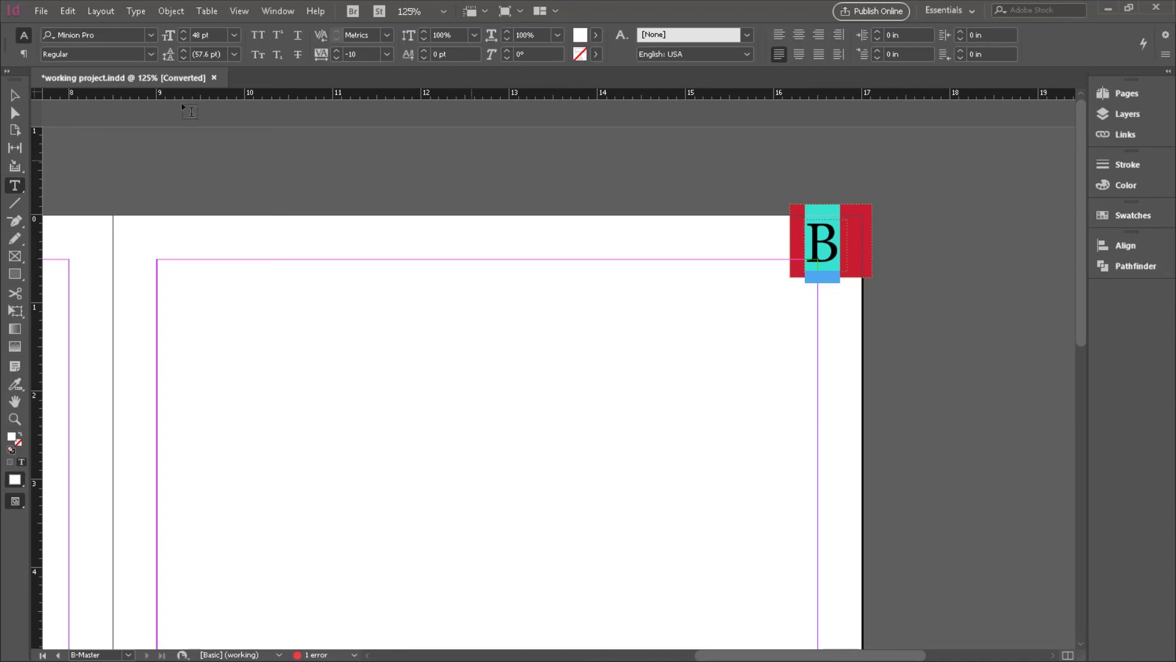
left_click(14, 95)
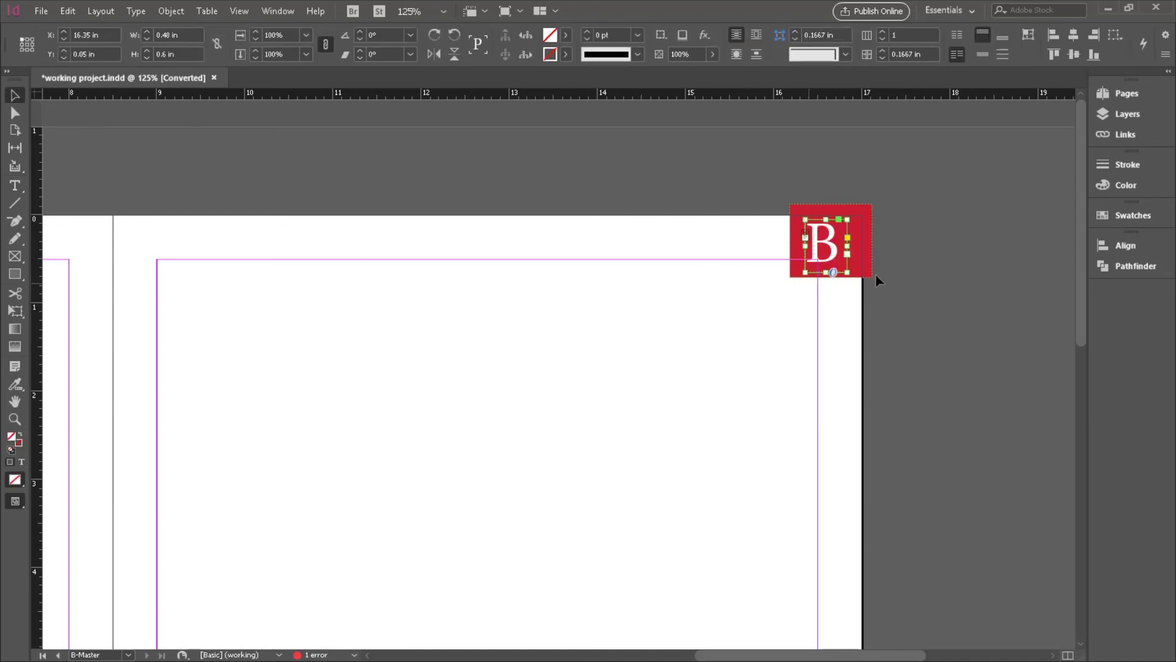
left_click(894, 240)
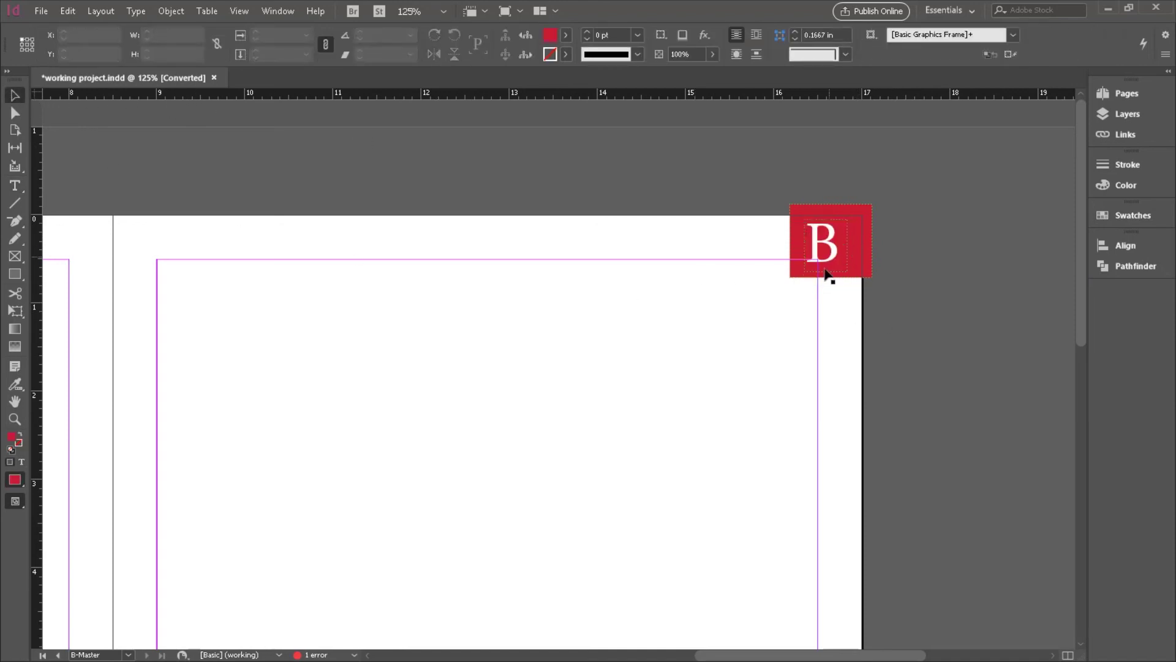
- Apply B-Master to page 5 and restore A-Master on page 4
left_click(1124, 93)
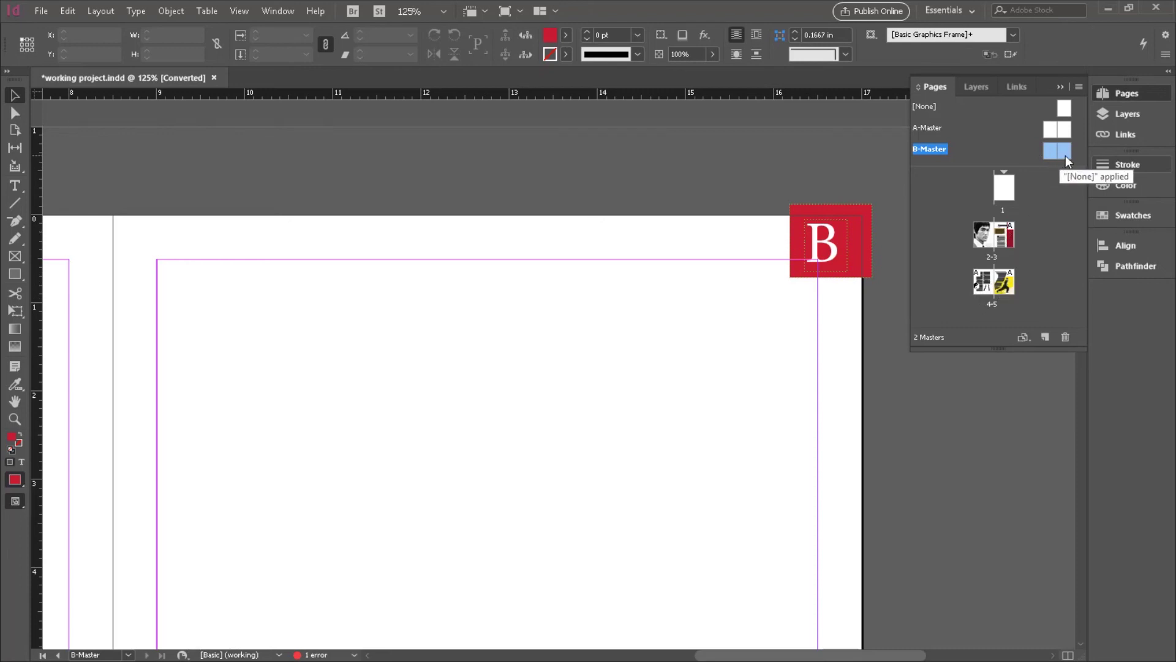
left_click_drag(1062, 150, 1012, 287)
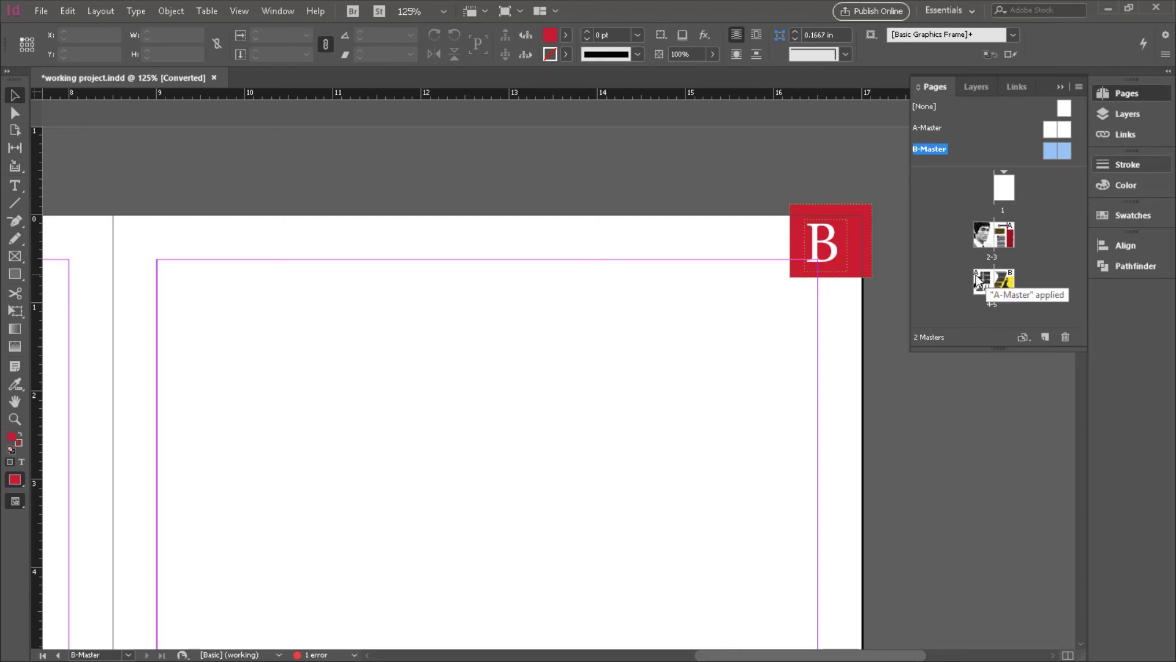
left_click_drag(1048, 149, 980, 287)
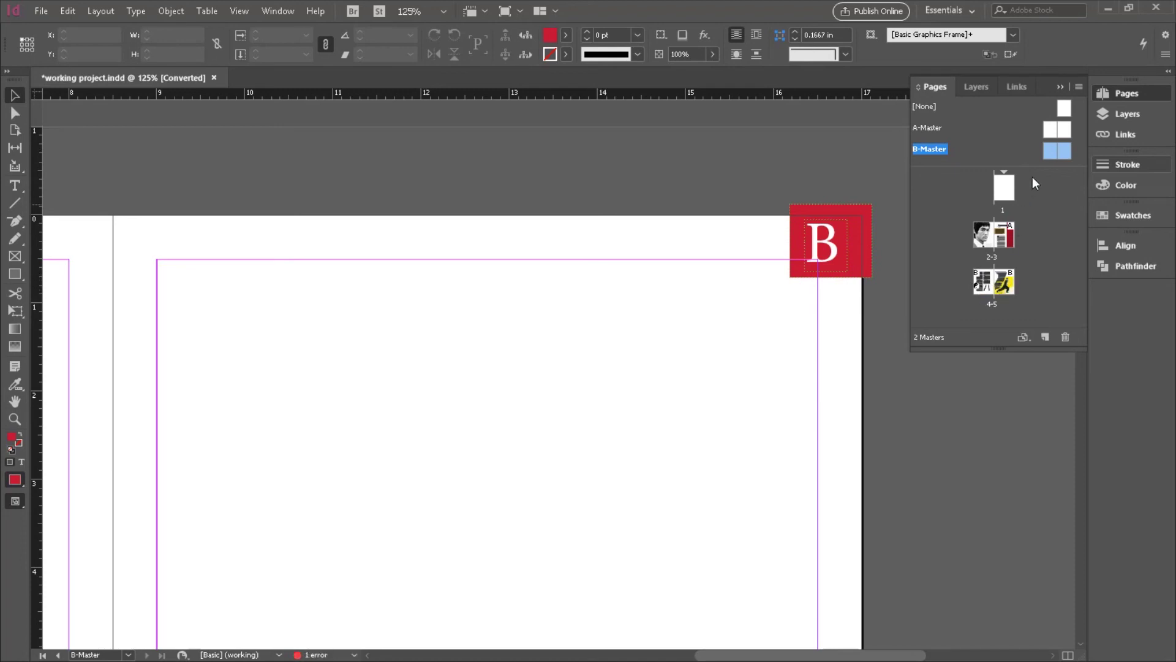
left_click_drag(1052, 130, 984, 284)
- Return to page 1 and switch to Preview mode to view the pages without guides
double_click(1005, 192)
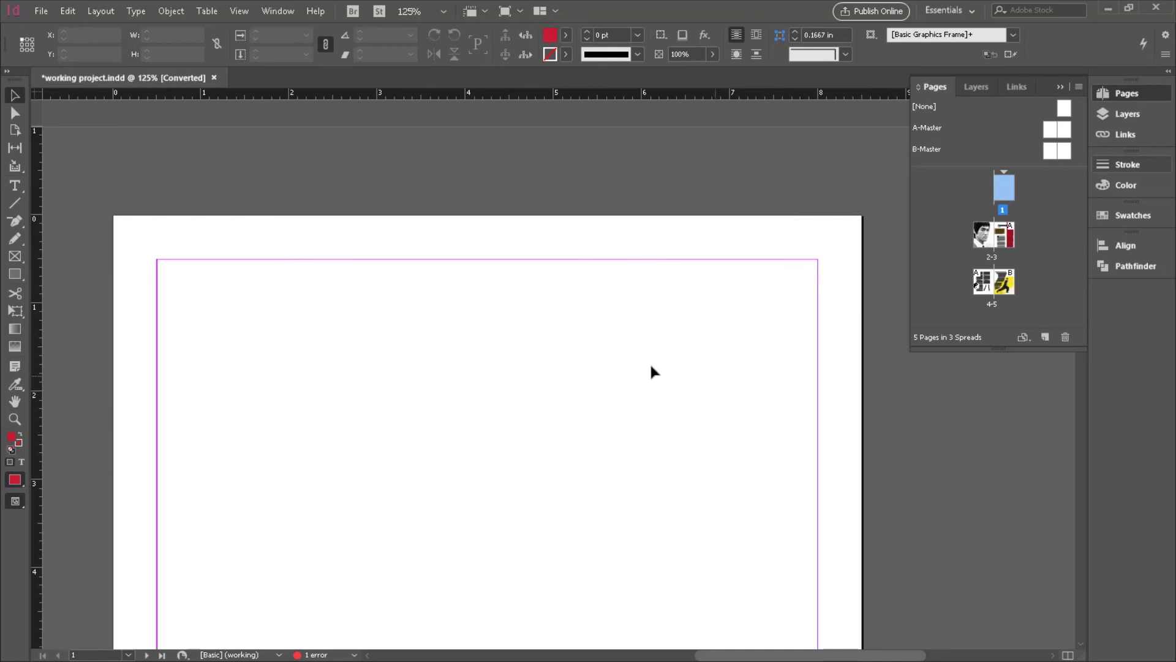
scroll(653, 372, "down", 3)
scroll(651, 367, "down", 10)
scroll(651, 367, "up", 12)
scroll(651, 372, "down", 10)
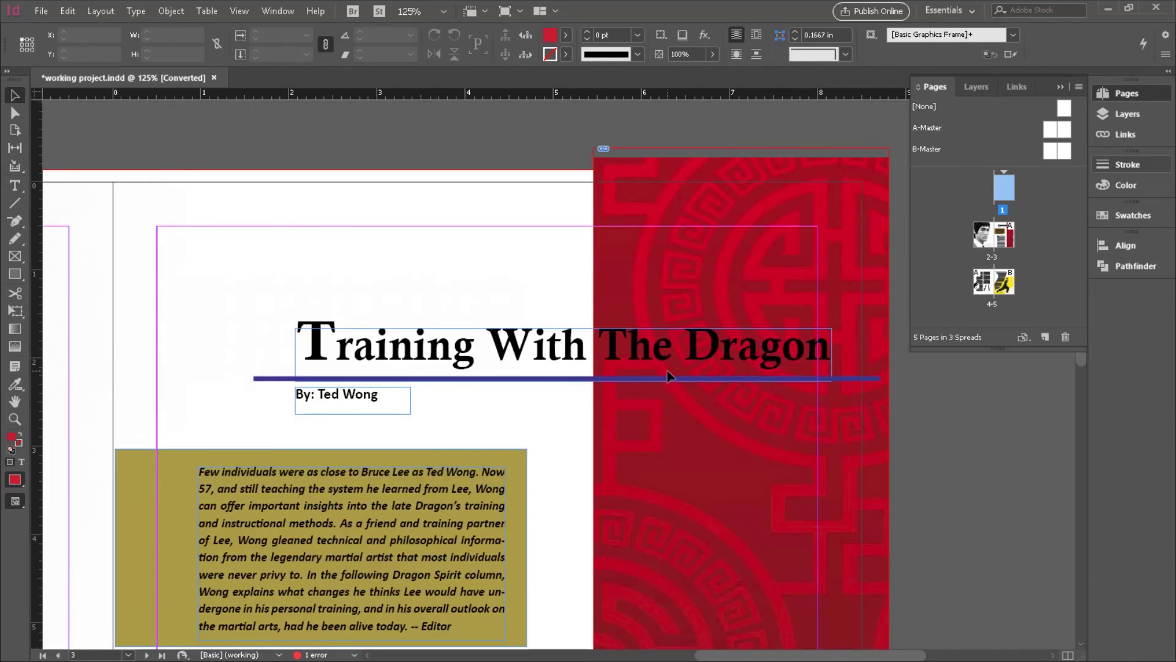
key("w")
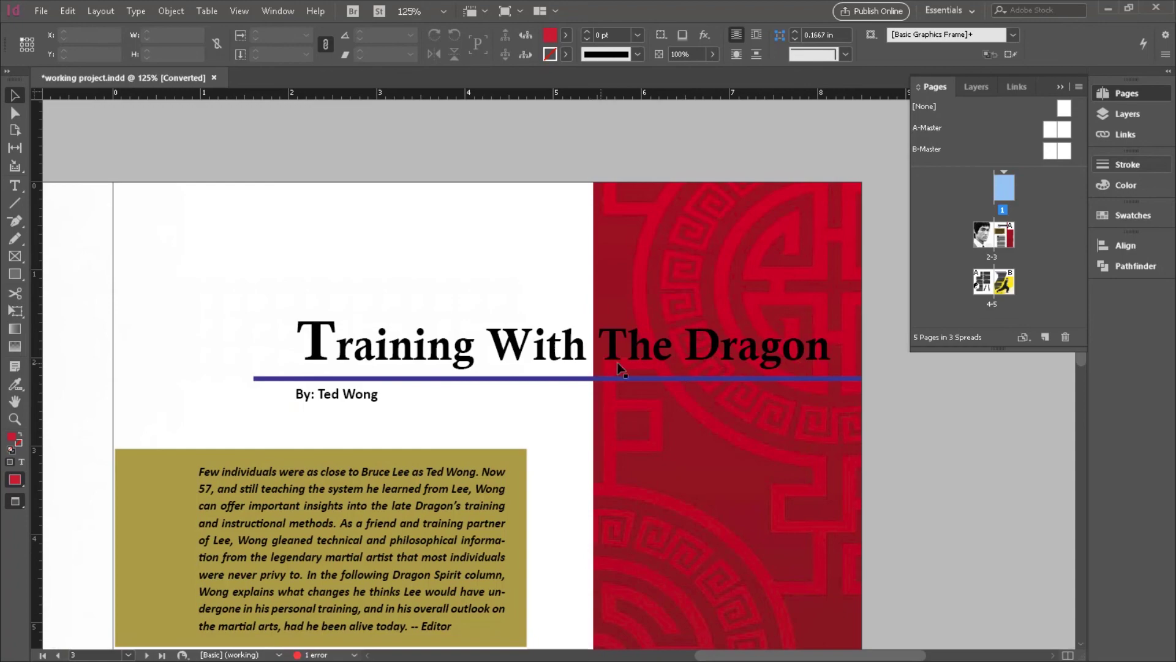
scroll(616, 361, "up", 8)
scroll(616, 360, "down", 6)
scroll(617, 361, "down", 3)
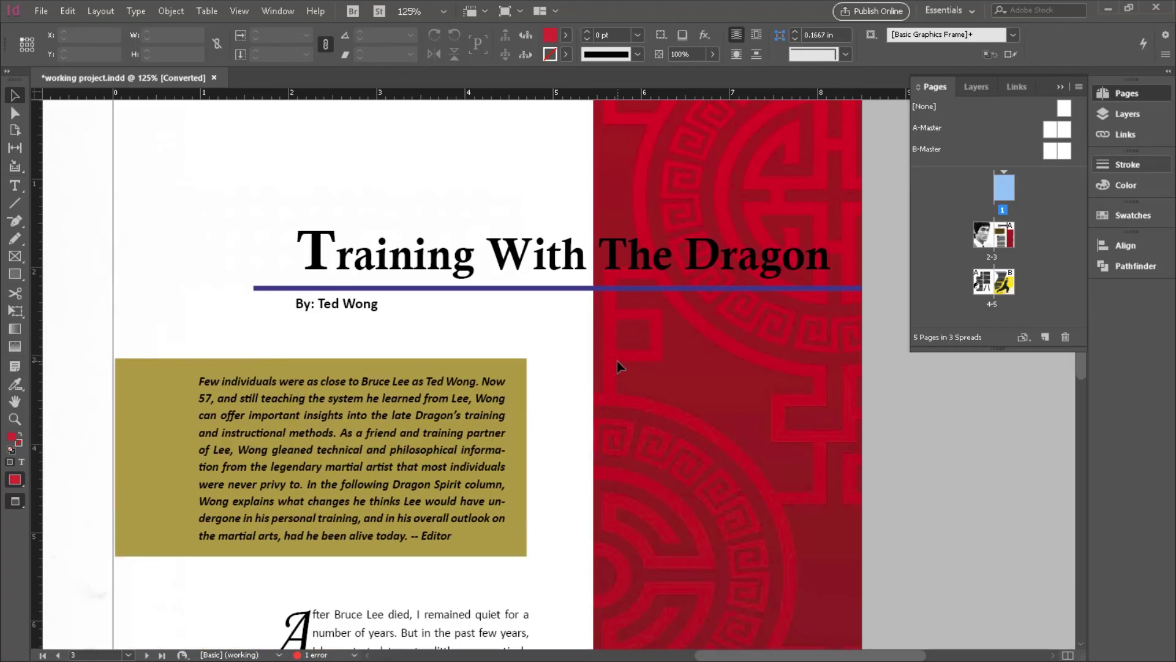
scroll(617, 361, "down", 7)
scroll(616, 362, "down", 3)
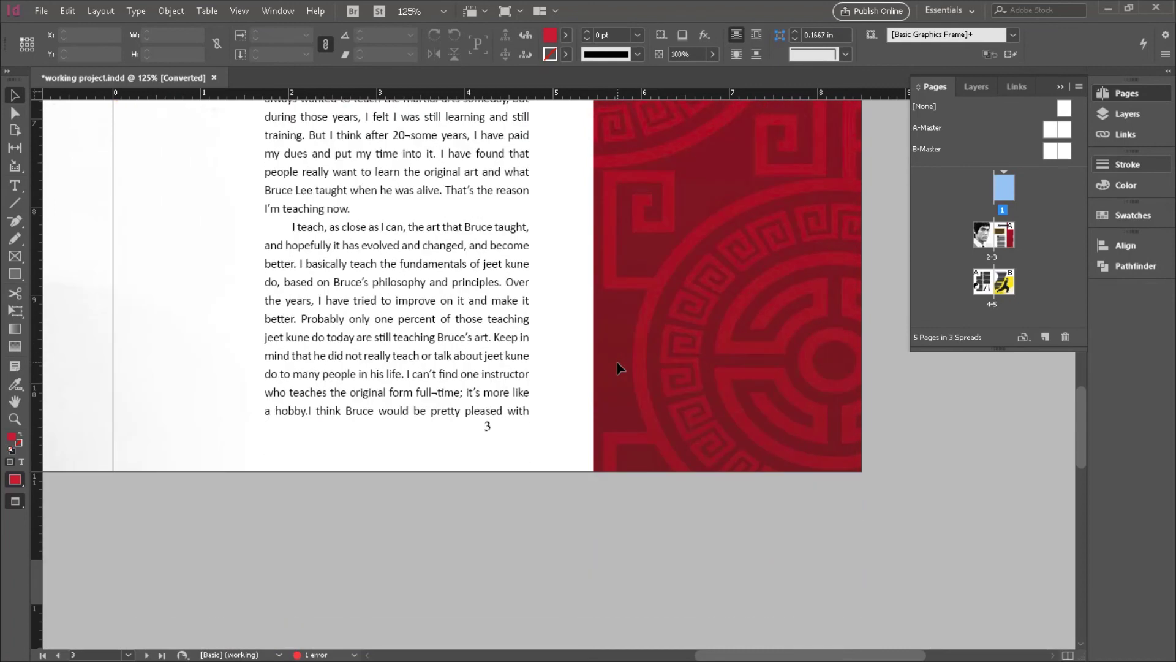
scroll(617, 362, "up", 2)
- Zoom out to 75% and scroll down to spread 4–5 showing page 5's red B square
key("ctrl+minus")
key("ctrl+minus")
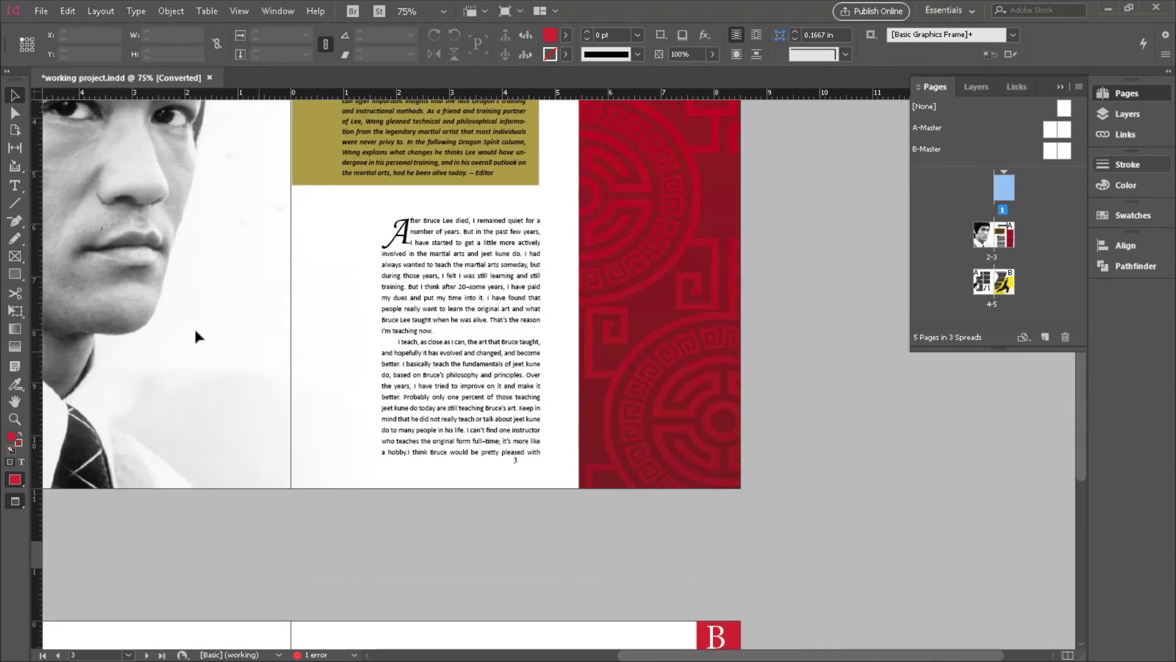
scroll(507, 413, "left", 6)
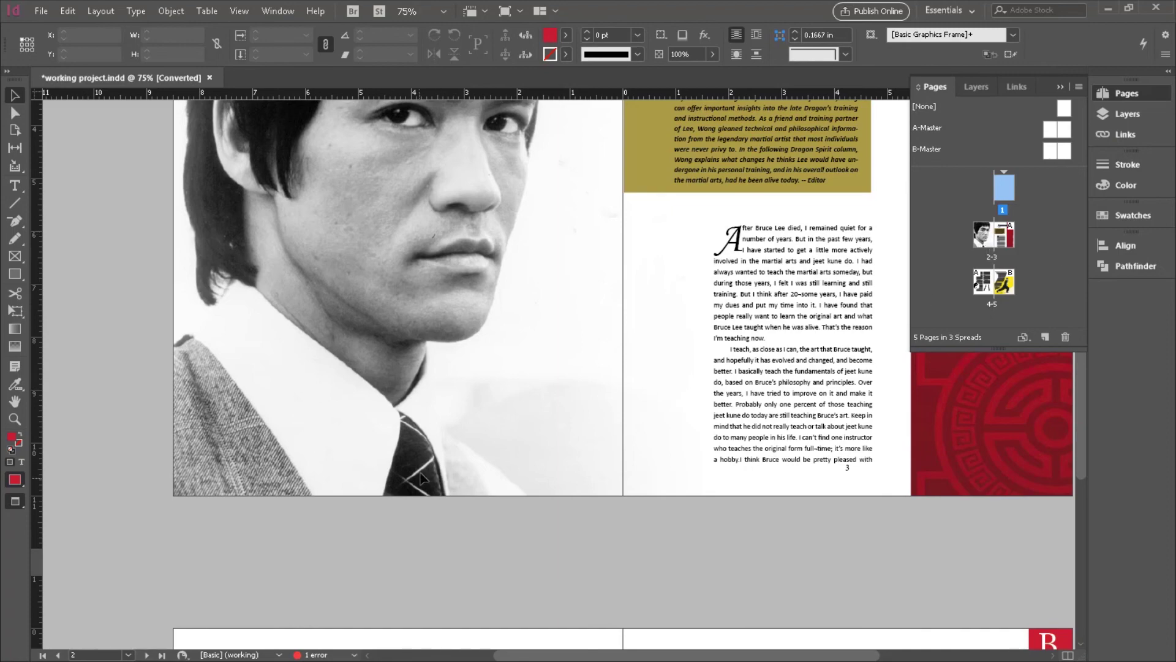
scroll(852, 459, "down", 3)
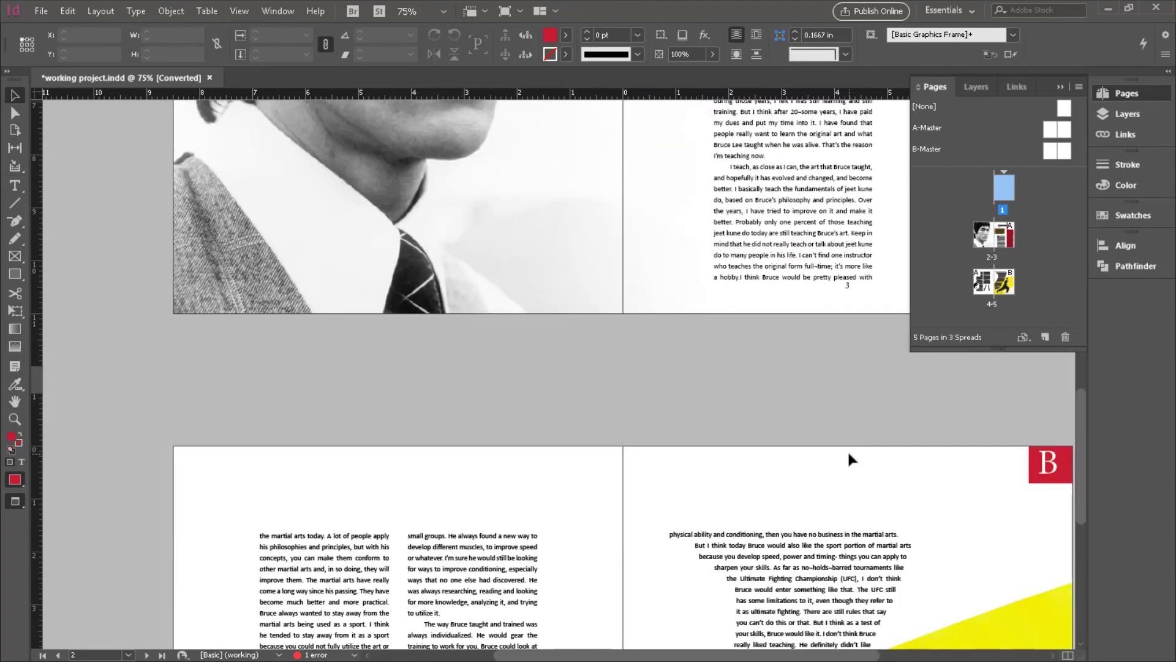
scroll(849, 458, "down", 7)
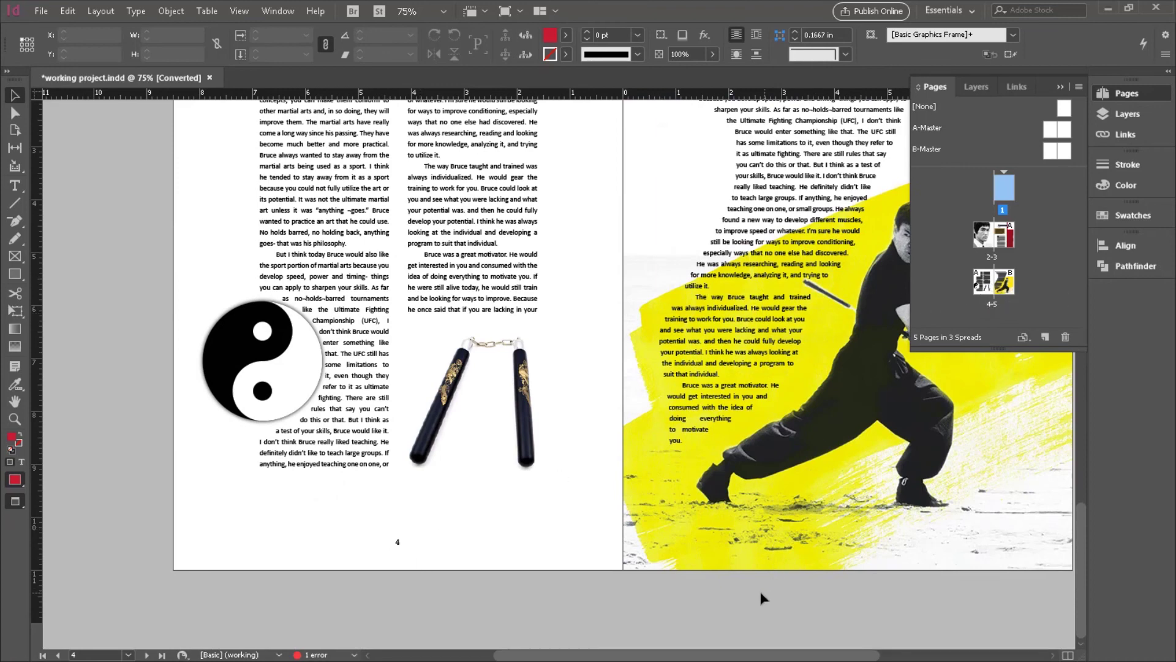
scroll(748, 583, "right", 5)
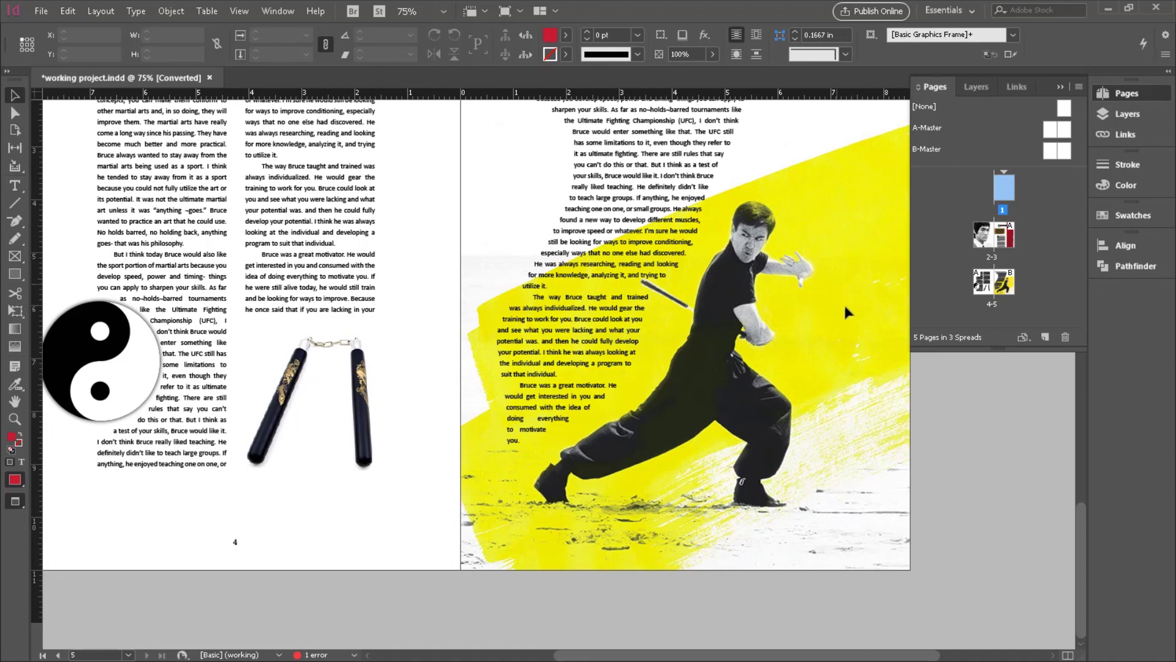
left_click(987, 468)
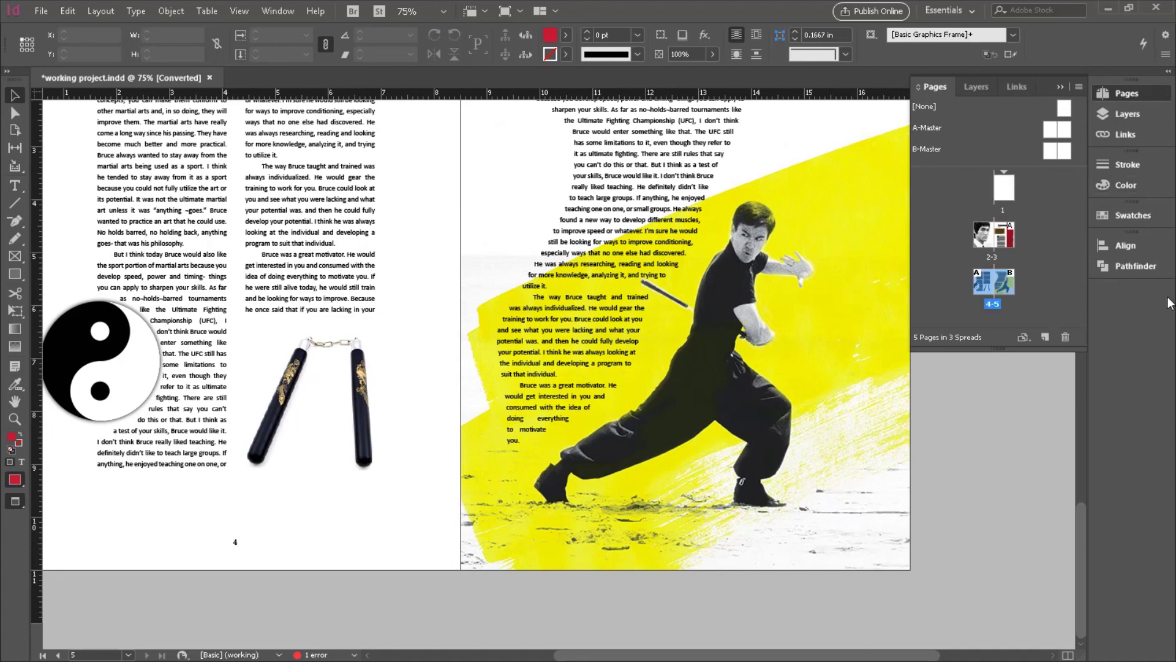
left_click(1124, 96)
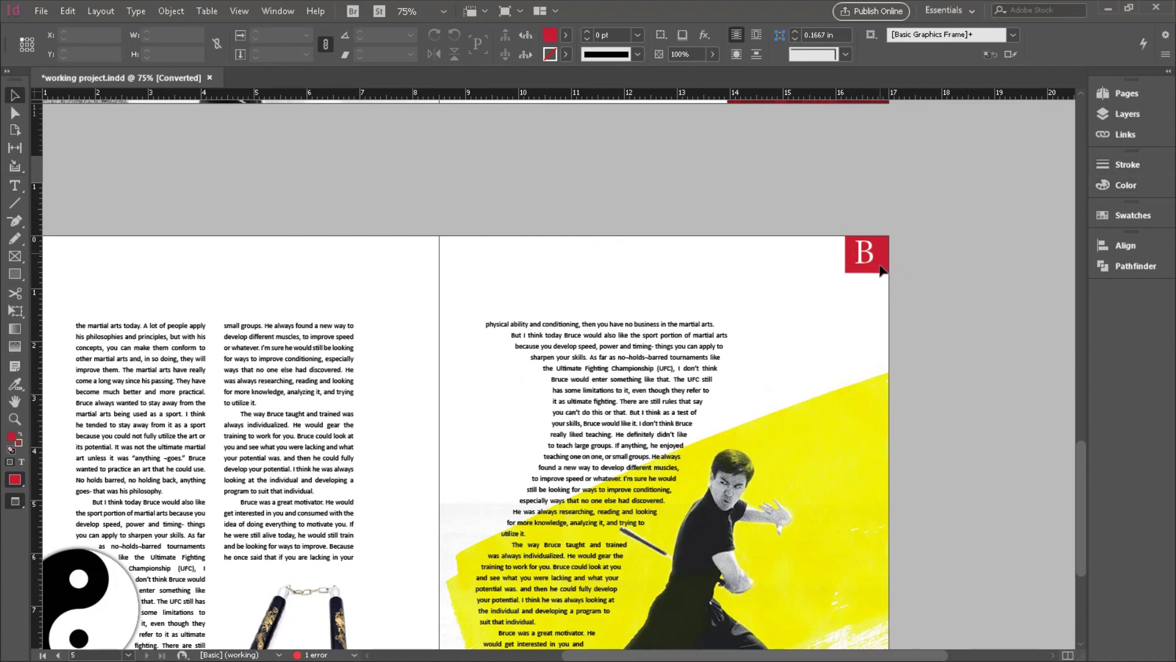
scroll(875, 265, "down", 5)
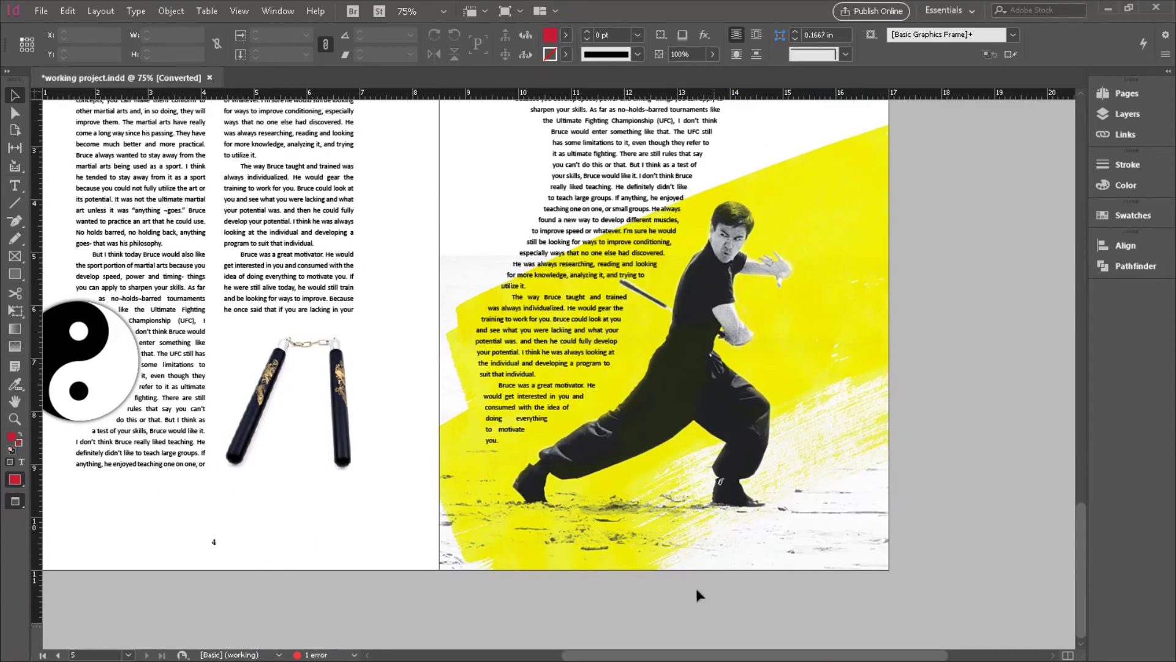
scroll(770, 343, "up", 8)
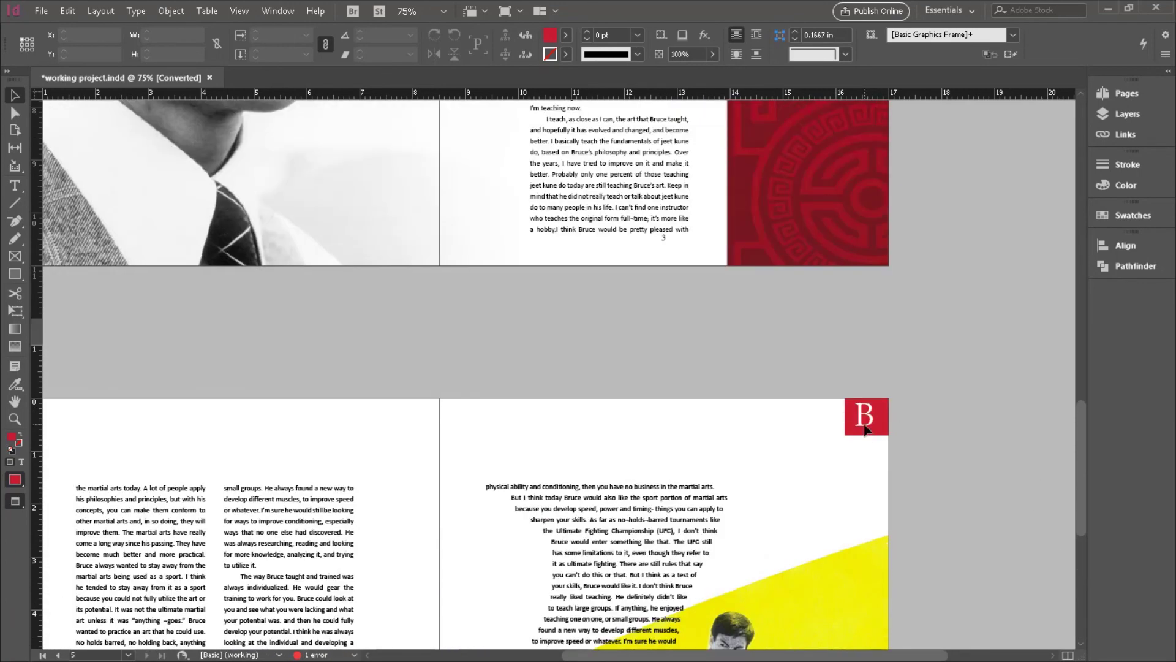
scroll(862, 441, "down", 3)
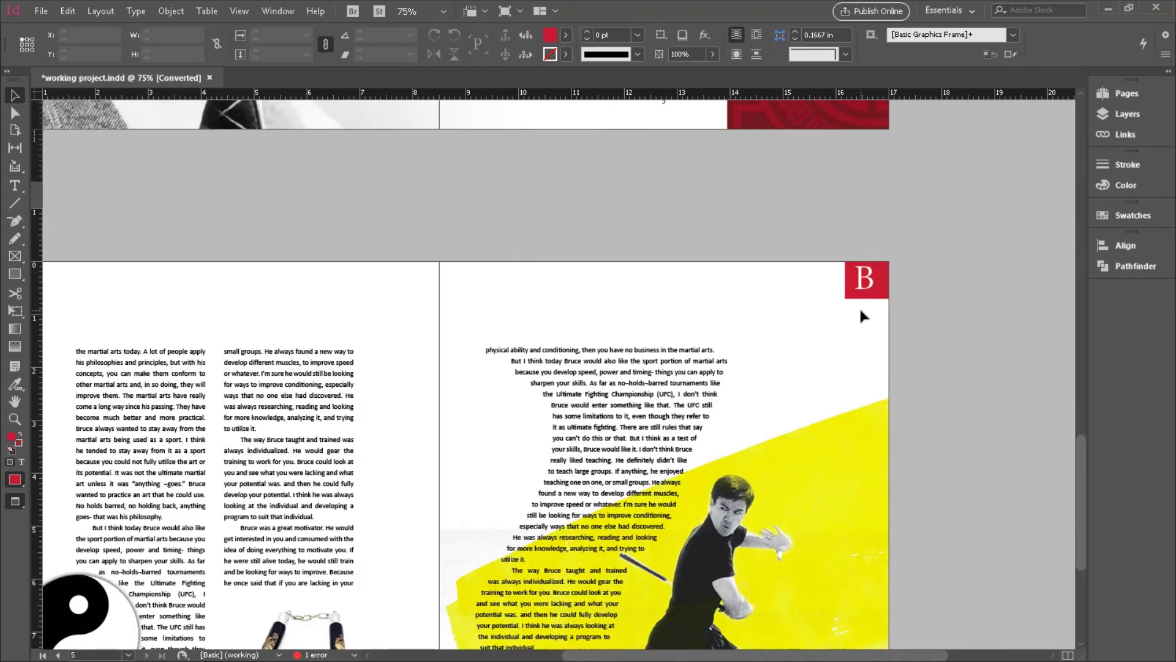
scroll(861, 314, "down", 6)
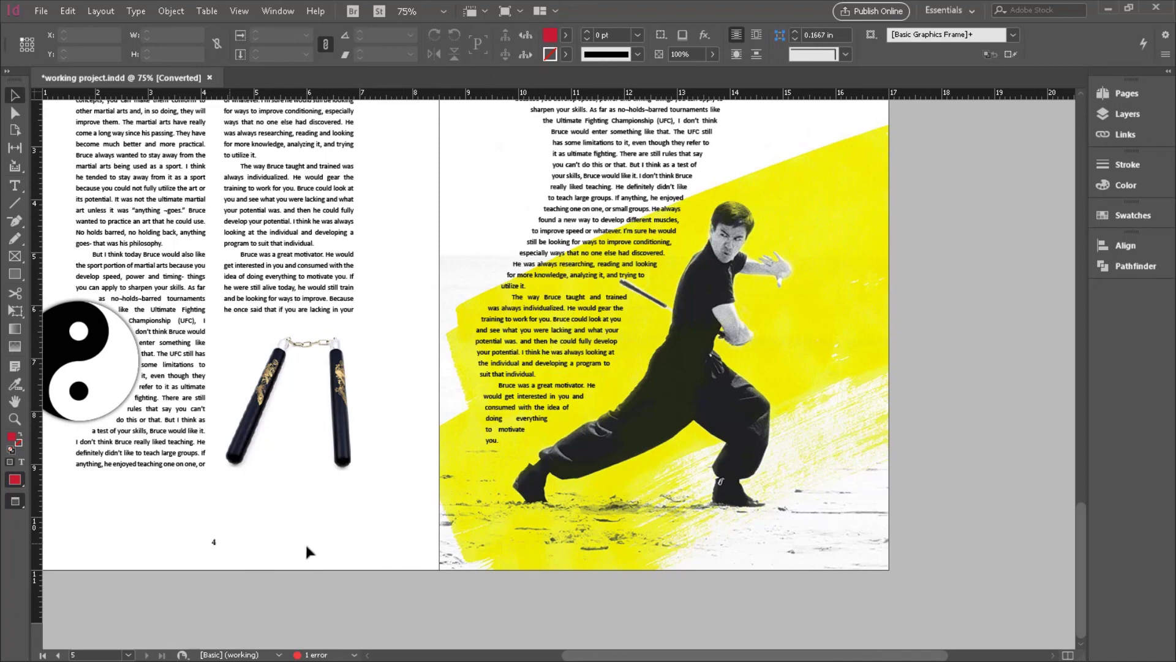
scroll(379, 536, "up", 5)
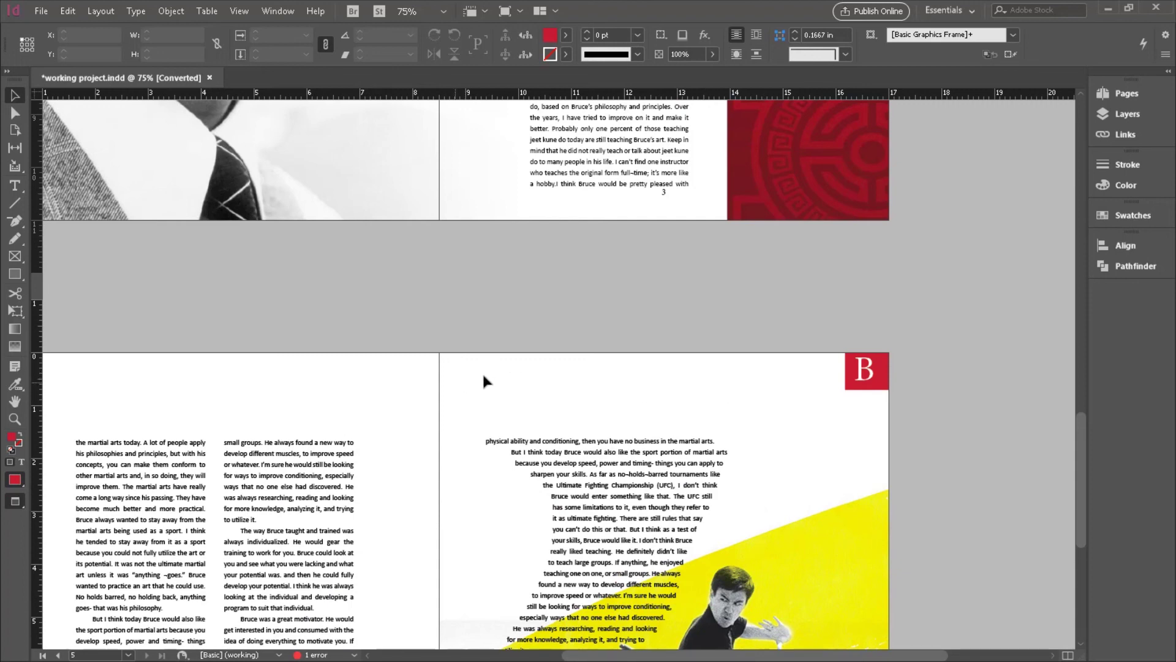
scroll(964, 407, "up", 1)
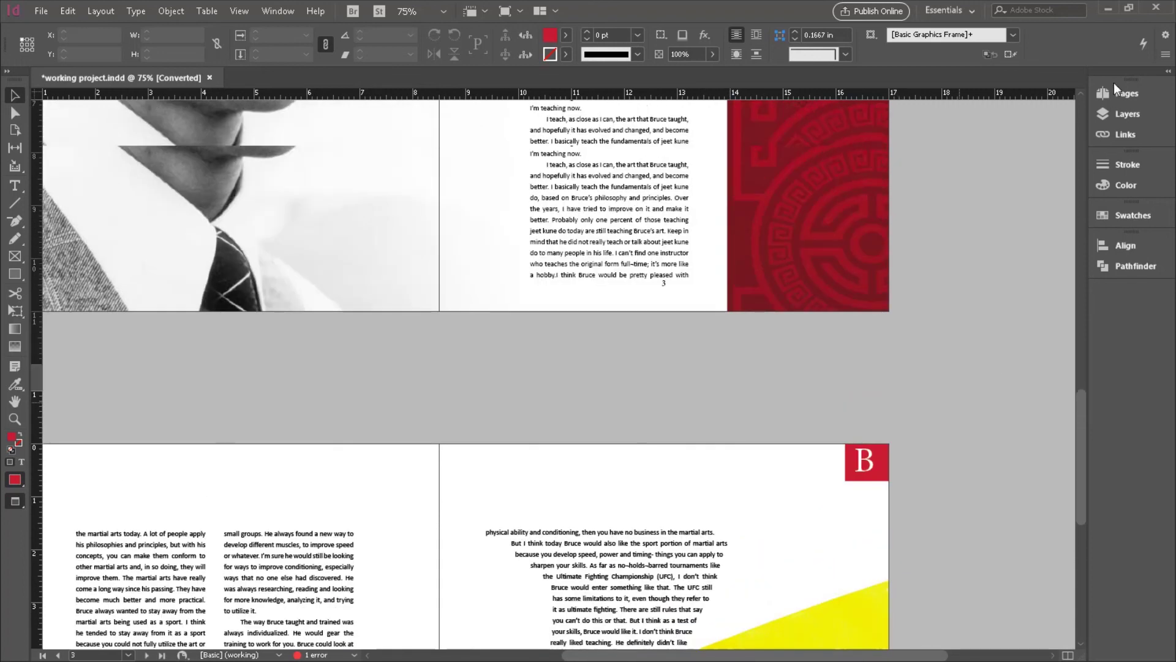
left_click(1135, 98)
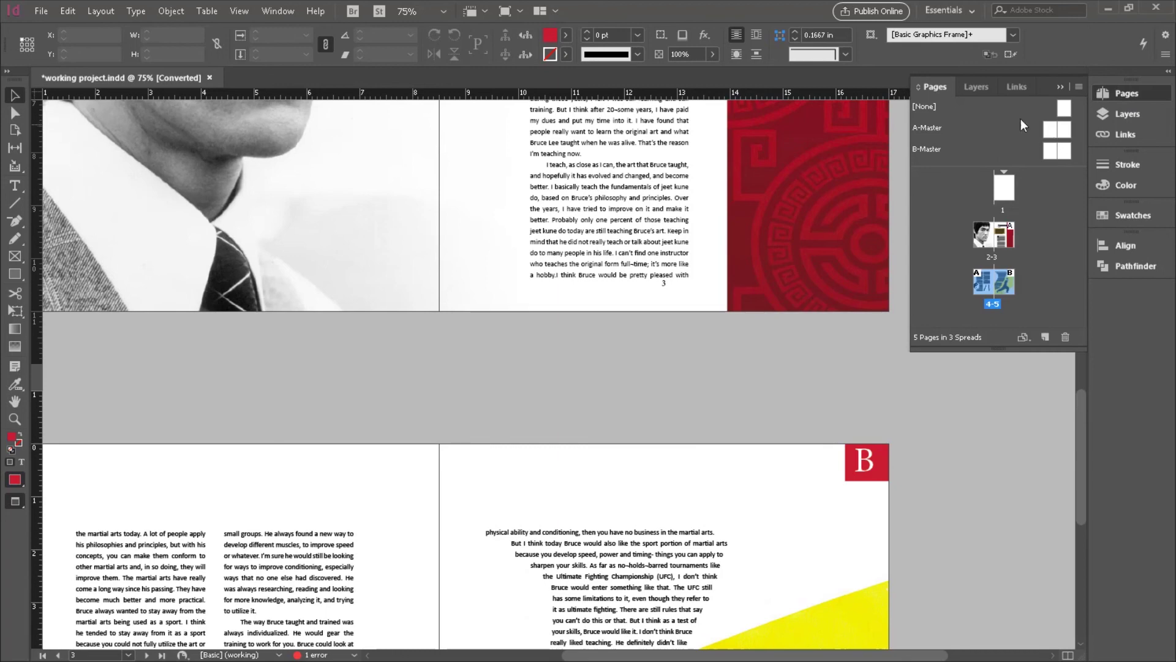